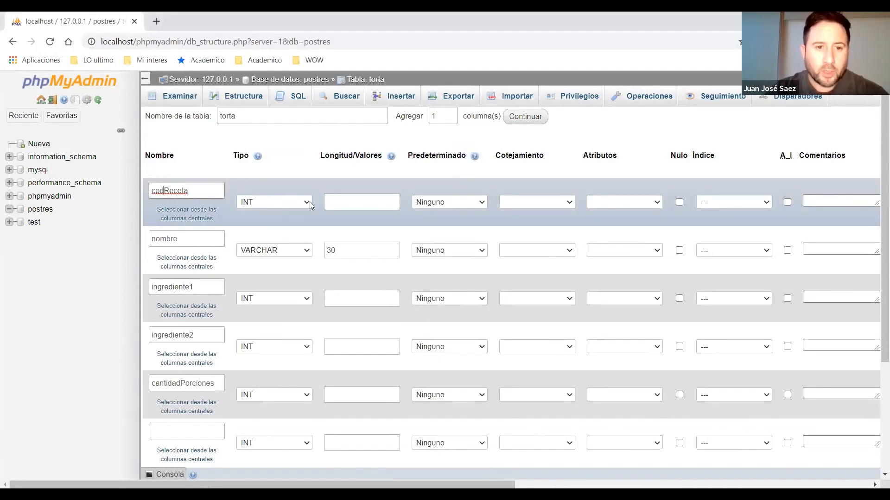
Make codReceta the table's PRIMARY index column and enable auto-increment for it.
{"action": "left_click", "coordinate": [332, 200]}
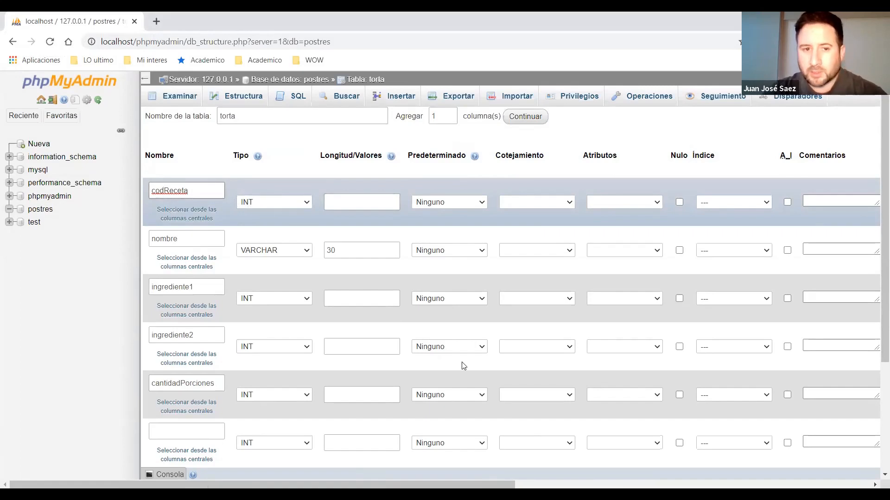
{"action": "left_click", "coordinate": [764, 204]}
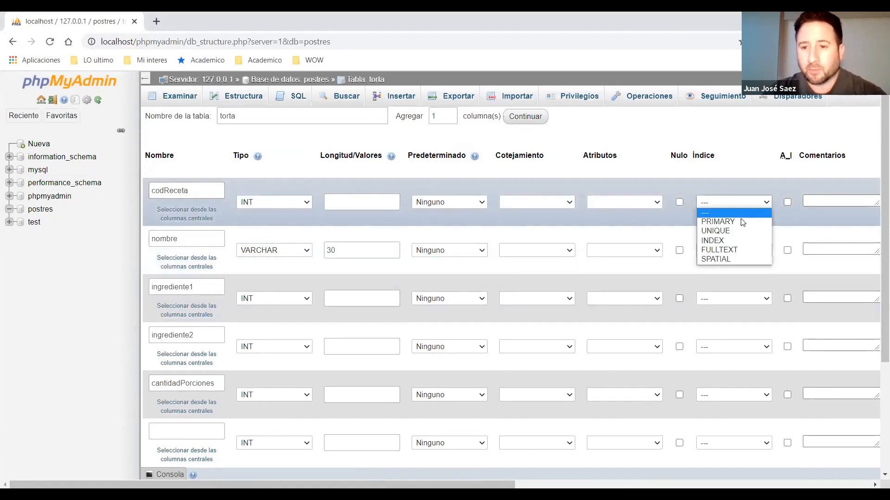
{"action": "left_click", "coordinate": [711, 221]}
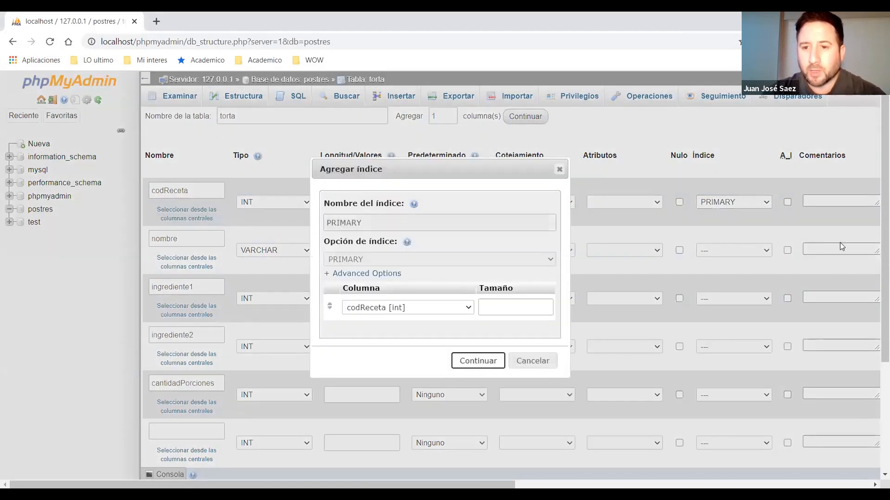
{"action": "left_click", "coordinate": [478, 361]}
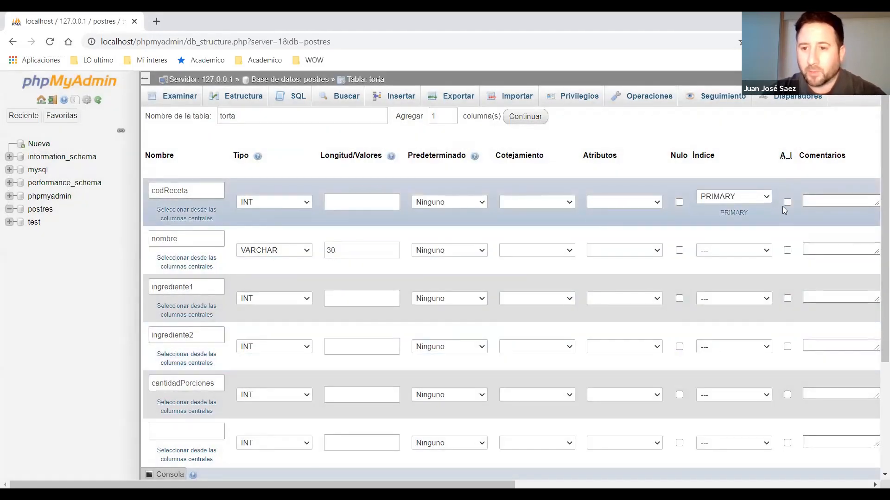
{"action": "left_click", "coordinate": [788, 202]}
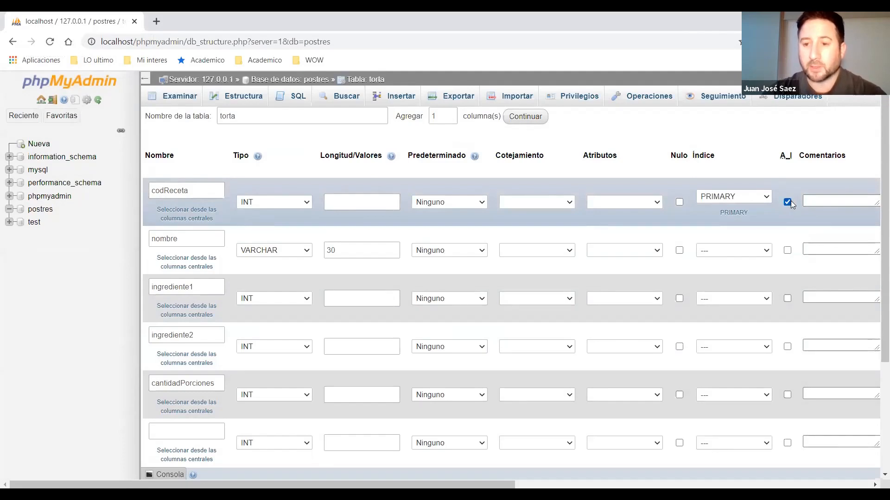
{"action": "left_click", "coordinate": [183, 239]}
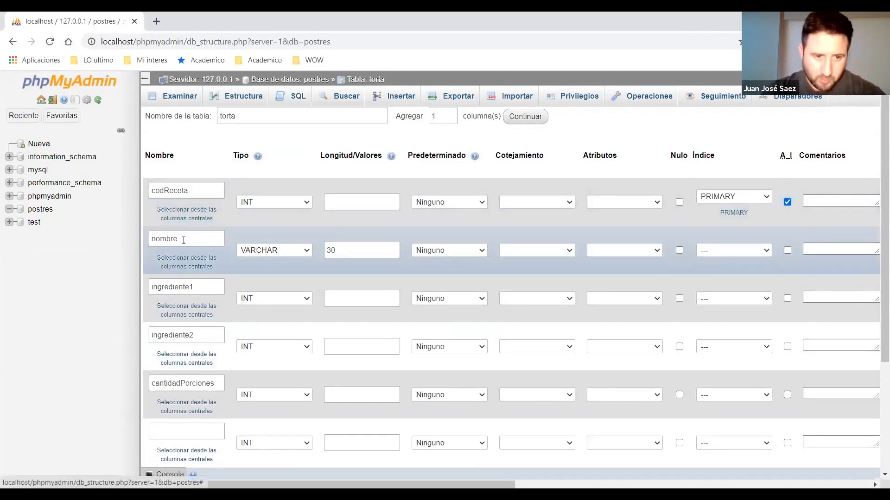
{"action": "left_click", "coordinate": [305, 251]}
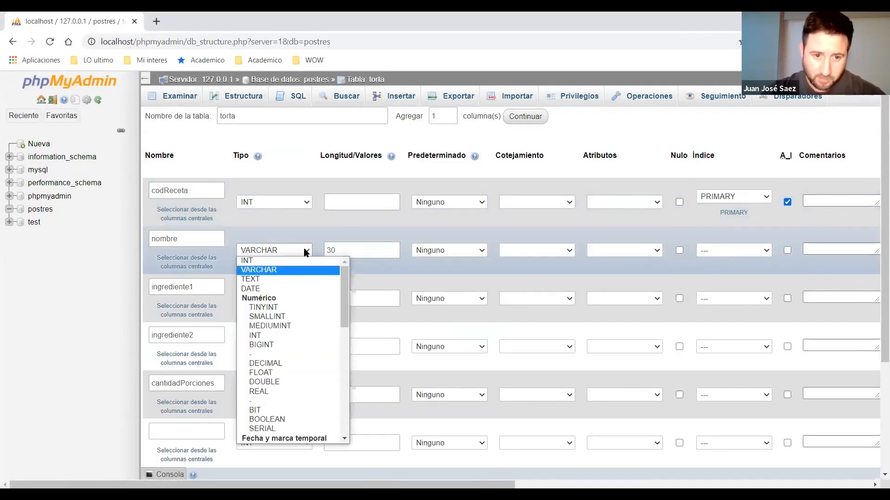
{"action": "left_click", "coordinate": [367, 251]}
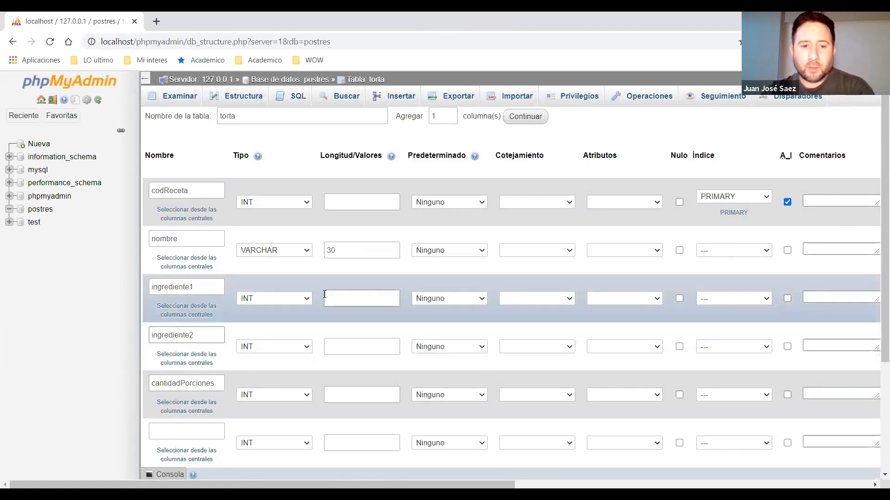
Set the data type of the ingrediente1 and ingrediente2 columns to VARCHAR.
{"action": "left_click", "coordinate": [311, 296]}
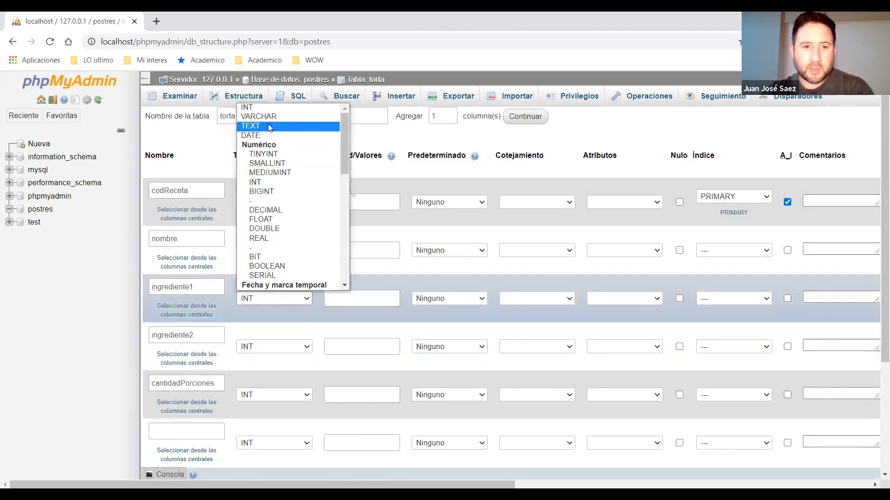
{"action": "key", "text": "Up"}
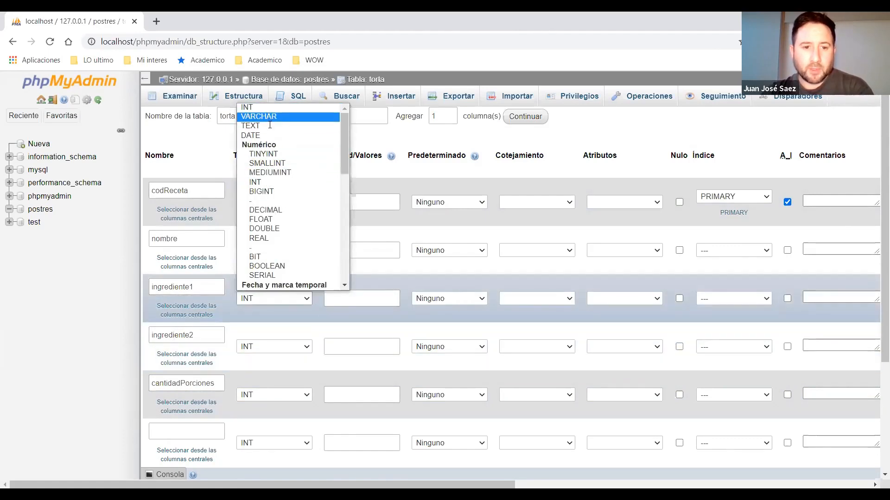
{"action": "left_click", "coordinate": [270, 119]}
{"action": "left_click", "coordinate": [301, 346]}
{"action": "left_click", "coordinate": [258, 165]}
Set the length of both the ingrediente1 and ingrediente2 columns to 25.
{"action": "left_click", "coordinate": [394, 299]}
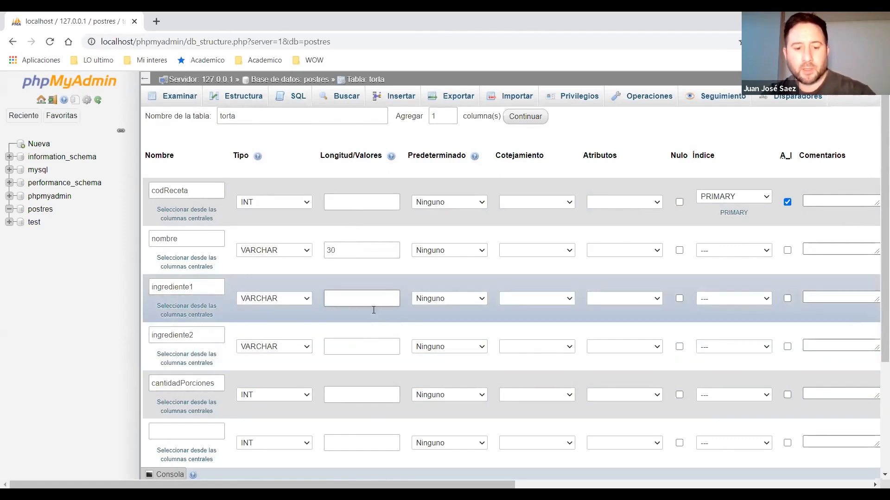
{"action": "type", "text": "25"}
{"action": "left_click", "coordinate": [361, 350]}
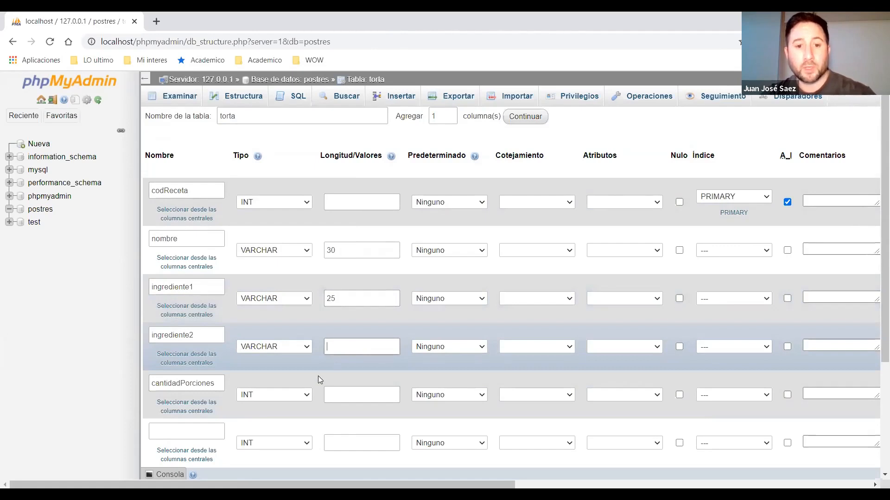
{"action": "type", "text": "25"}
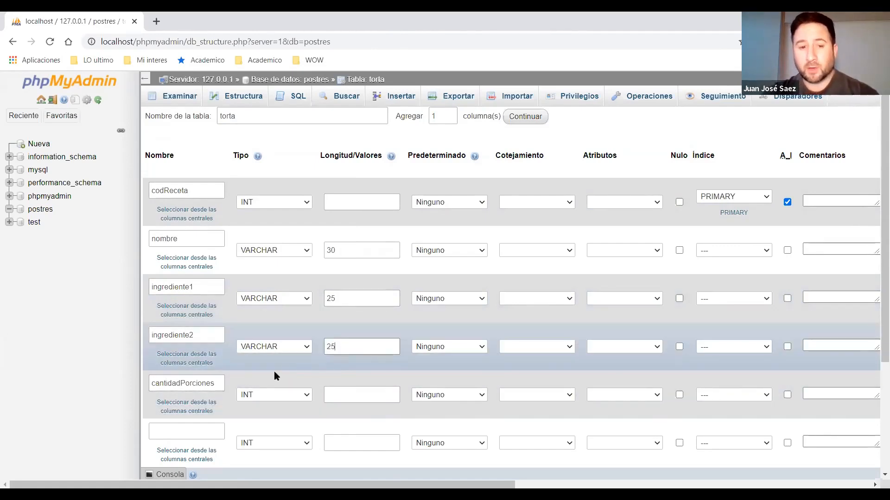
{"action": "left_click", "coordinate": [263, 395]}
{"action": "left_click", "coordinate": [168, 426]}
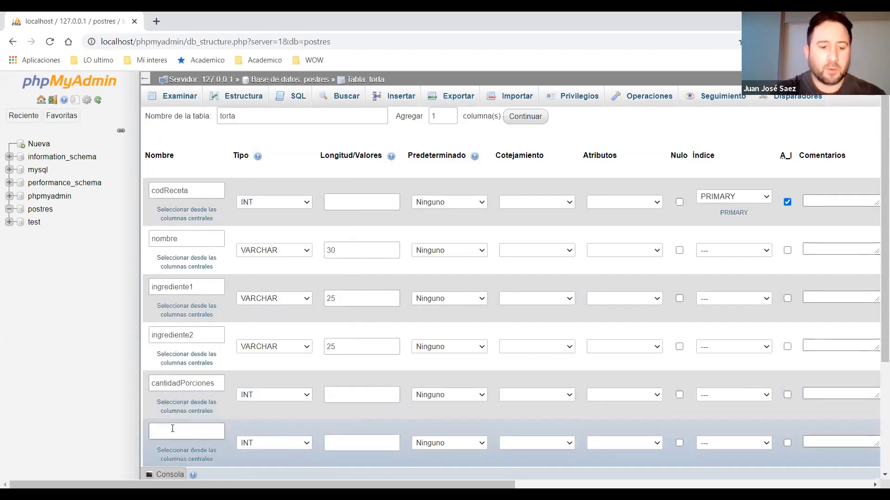
{"action": "type", "text": "Rec"}
{"action": "key", "text": "BackSpace"}
{"action": "type", "text": "rece"}
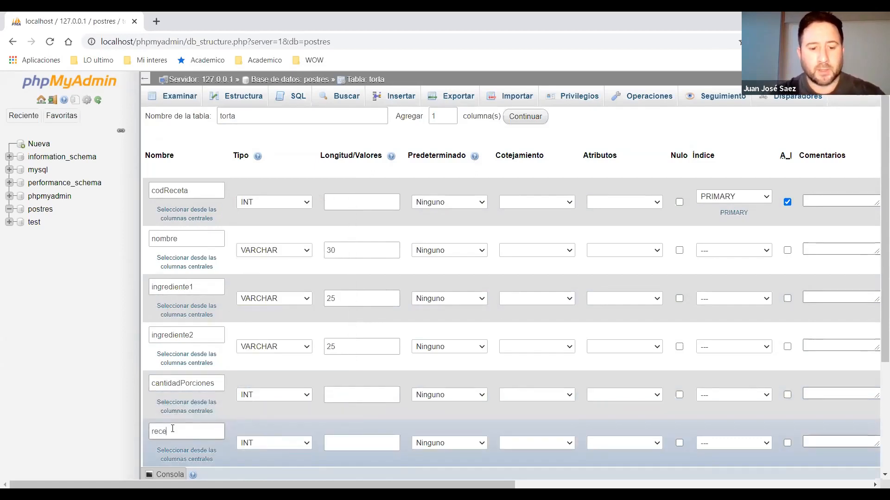
{"action": "type", "text": "ta"}
Name the sixth column preparacion and set its data type to TEXT.
{"action": "double_click", "coordinate": [177, 431]}
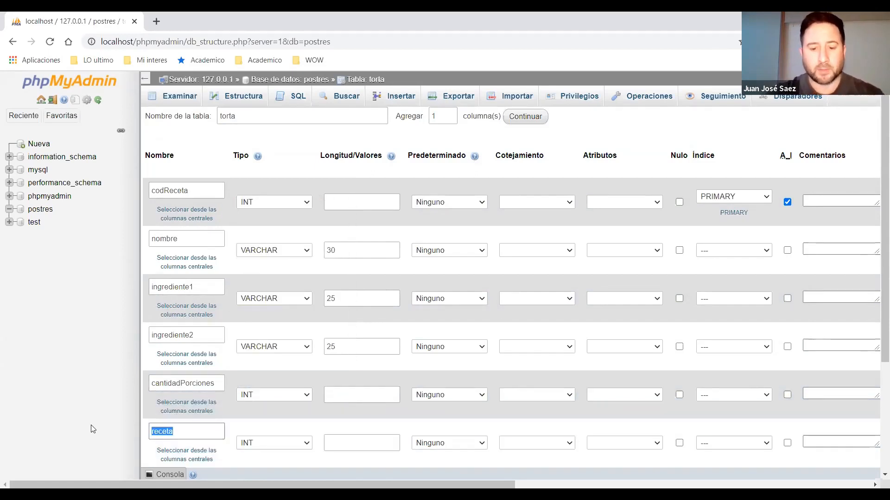
{"action": "type", "text": "preparacion"}
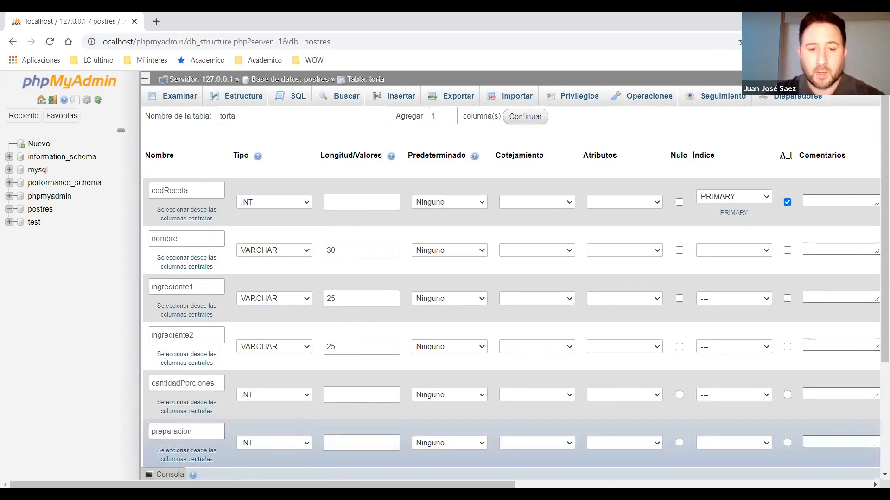
{"action": "left_click", "coordinate": [308, 443]}
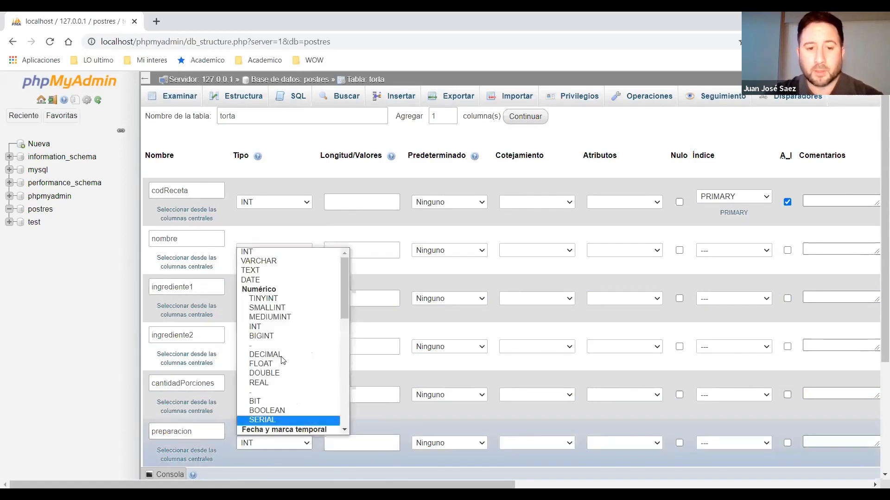
{"action": "left_click", "coordinate": [247, 270]}
{"action": "scroll", "coordinate": [687, 221], "scroll_direction": "down", "scroll_amount": 1}
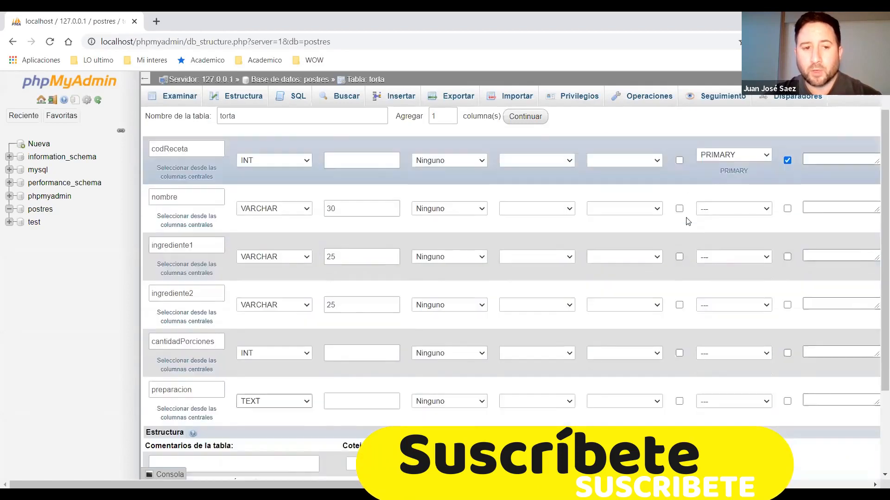
{"action": "scroll", "coordinate": [688, 222], "scroll_direction": "down", "scroll_amount": 2}
{"action": "scroll", "coordinate": [602, 296], "scroll_direction": "up", "scroll_amount": 3}
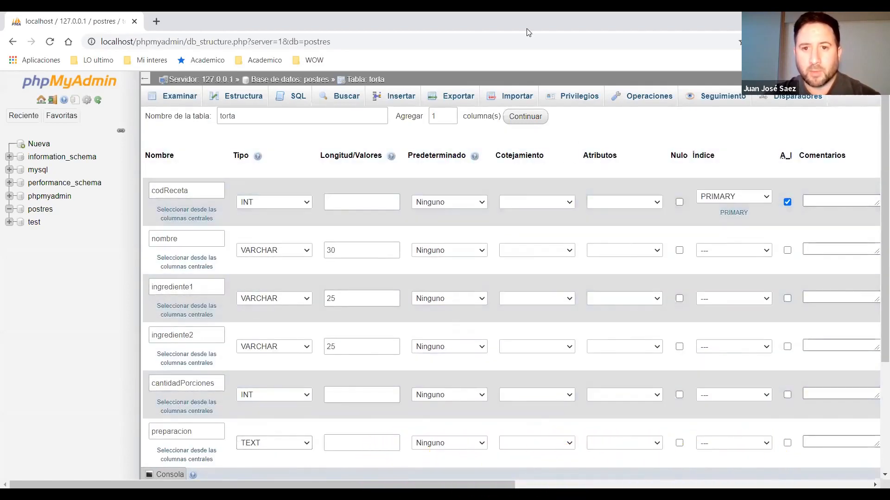
{"action": "key", "text": "ctrl+a"}
{"action": "left_click", "coordinate": [437, 134]}
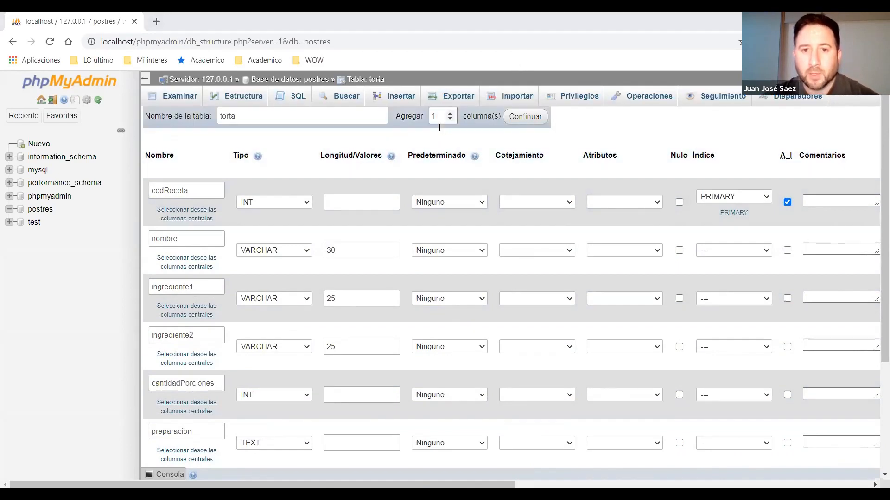
{"action": "double_click", "coordinate": [439, 128]}
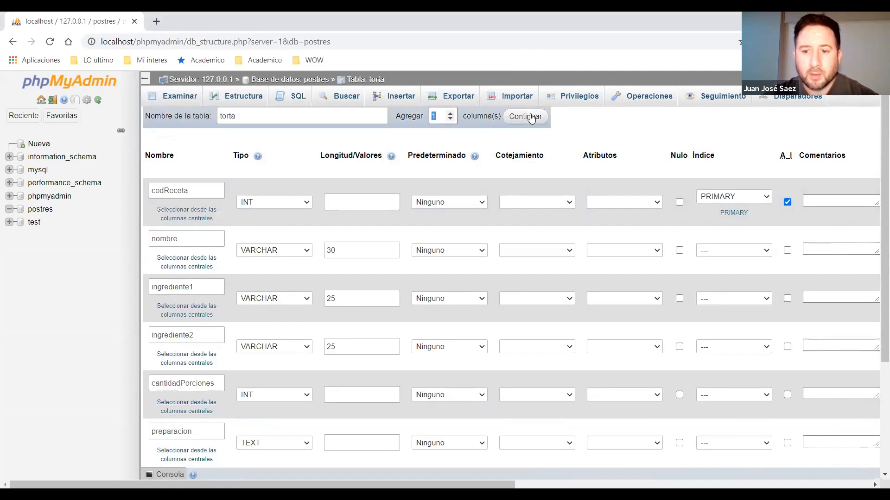
{"action": "left_click", "coordinate": [451, 114]}
{"action": "left_click", "coordinate": [450, 113]}
{"action": "left_click", "coordinate": [448, 120]}
{"action": "left_click", "coordinate": [448, 120]}
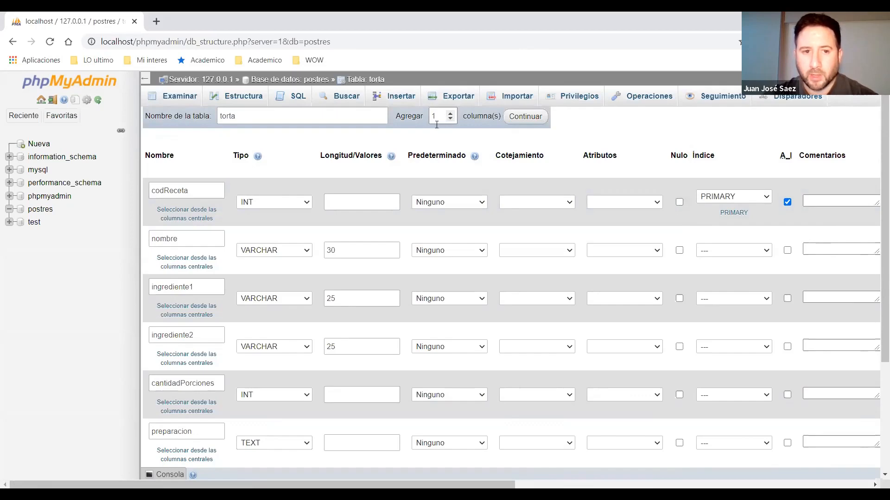
Preview the SQL statement that creates the torta table.
{"action": "scroll", "coordinate": [511, 380], "scroll_direction": "down", "scroll_amount": 3}
{"action": "scroll", "coordinate": [511, 380], "scroll_direction": "down", "scroll_amount": 1}
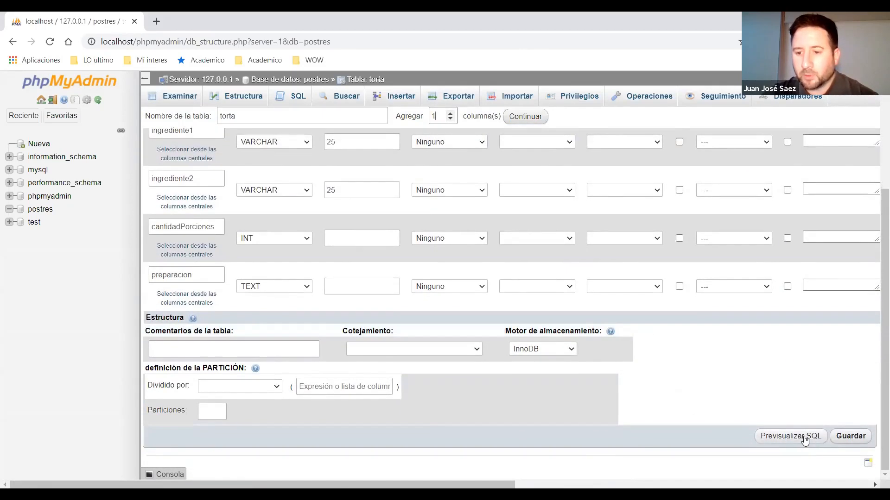
{"action": "left_click", "coordinate": [805, 440]}
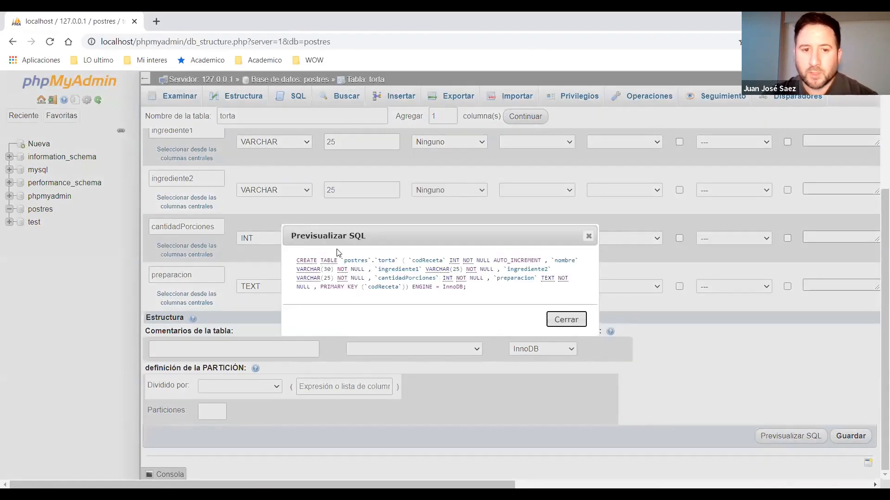
{"action": "key", "text": "ctrl+plus"}
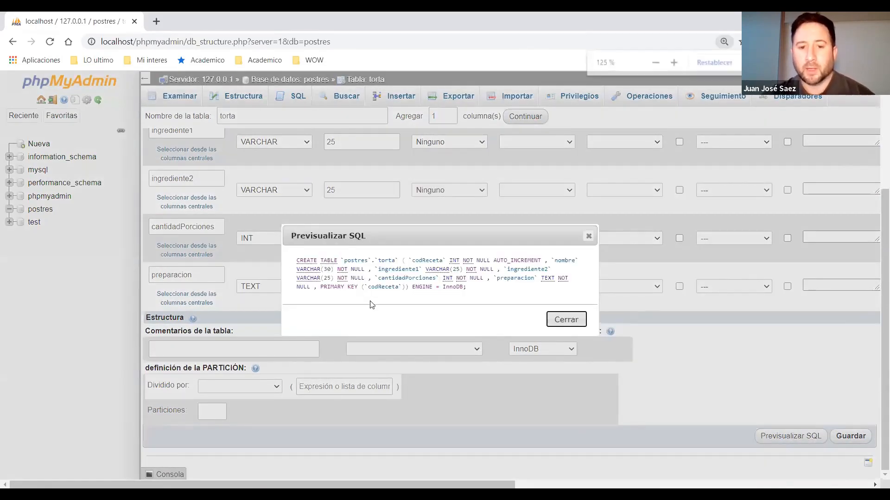
{"action": "key", "text": "ctrl+plus"}
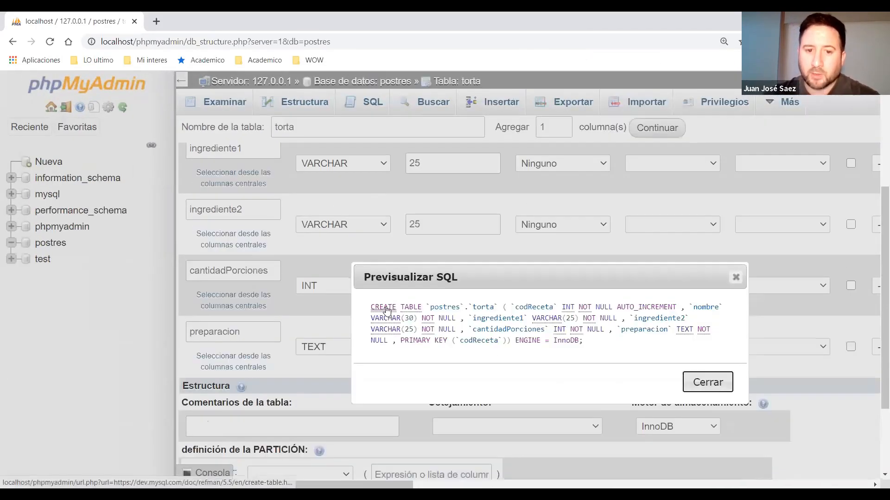
Examine the database, table and column definitions and the primary key clause in the previewed CREATE TABLE statement.
{"action": "double_click", "coordinate": [445, 307]}
{"action": "double_click", "coordinate": [483, 307]}
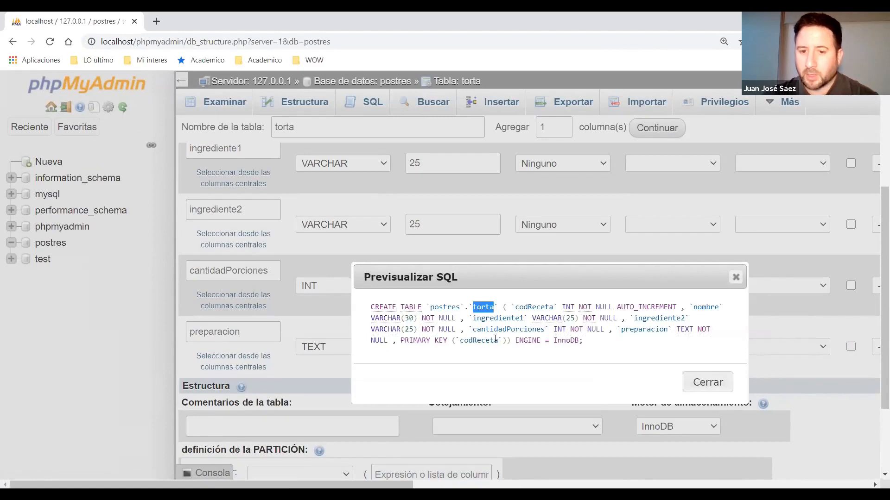
{"action": "double_click", "coordinate": [534, 307]}
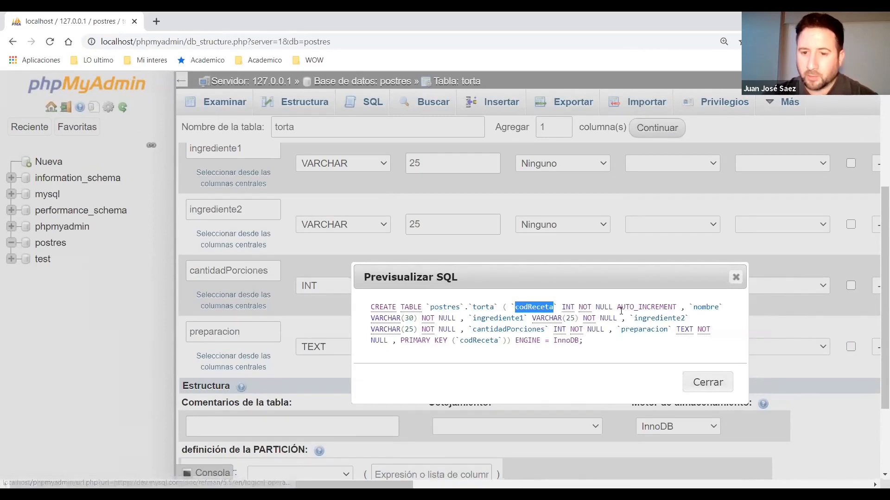
{"action": "left_click_drag", "start_coordinate": [612, 307], "coordinate": [578, 308]}
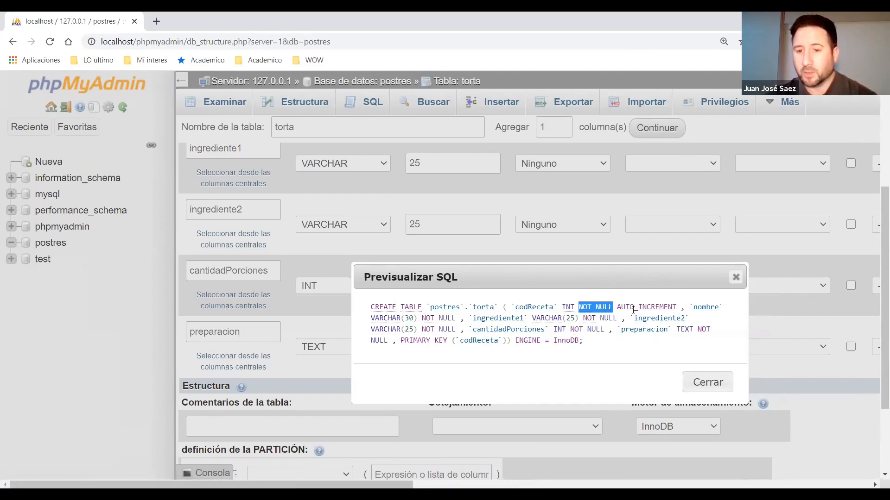
{"action": "left_click_drag", "start_coordinate": [617, 307], "coordinate": [675, 307]}
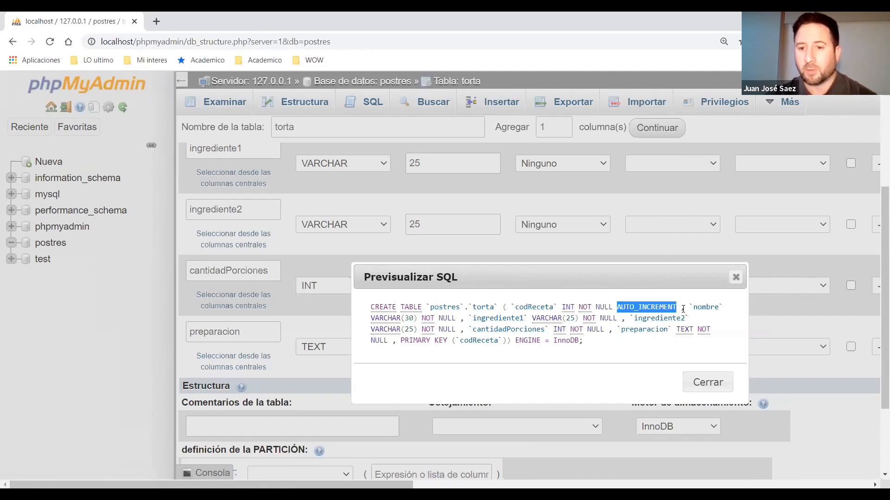
{"action": "double_click", "coordinate": [707, 308]}
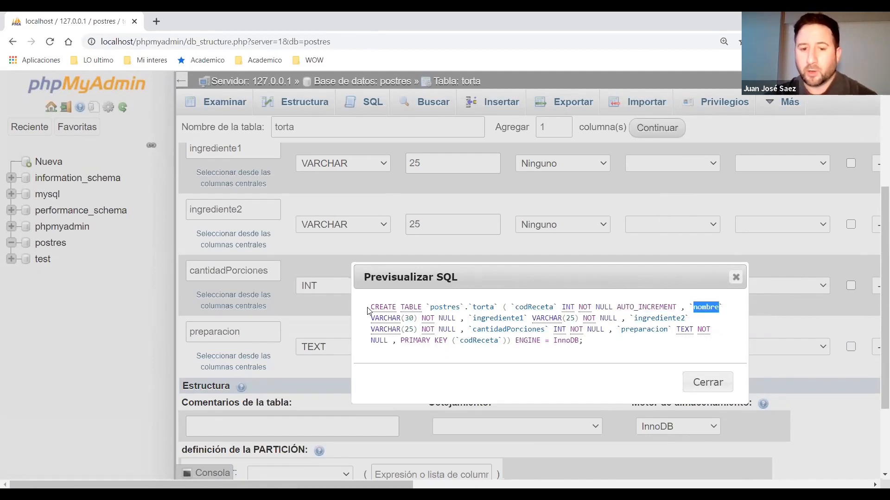
{"action": "left_click", "coordinate": [385, 319]}
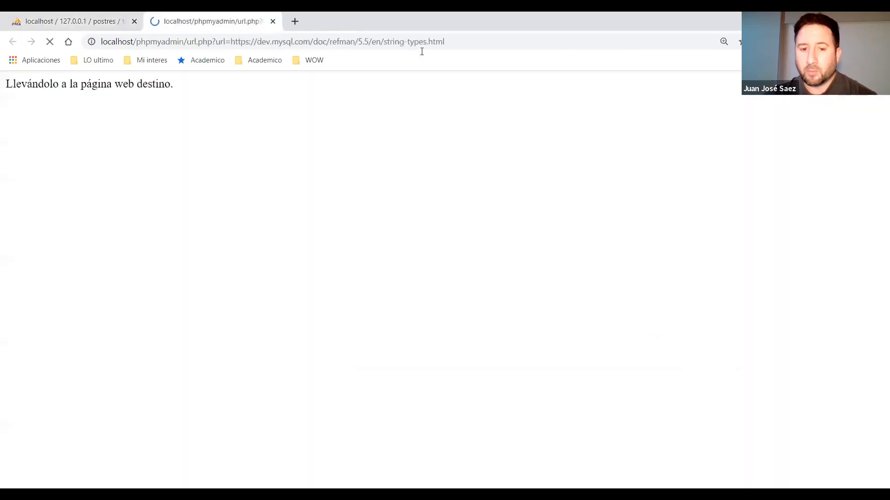
{"action": "left_click", "coordinate": [93, 22]}
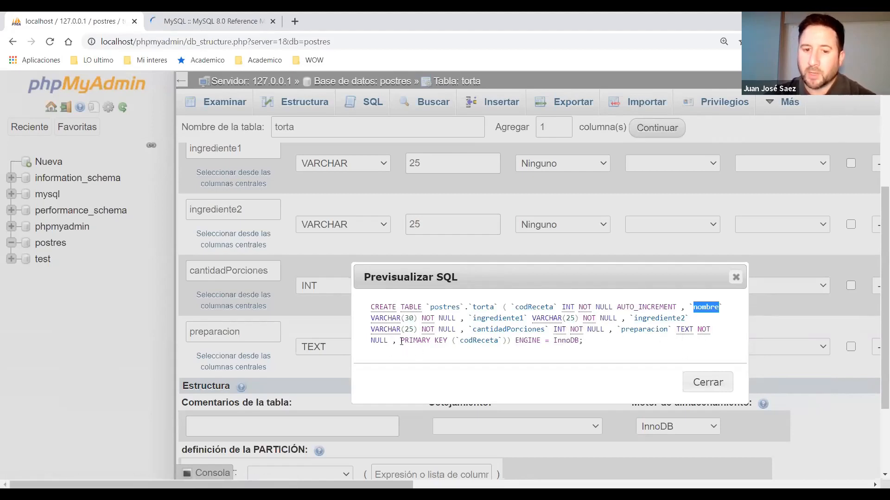
{"action": "left_click_drag", "start_coordinate": [401, 342], "coordinate": [451, 343]}
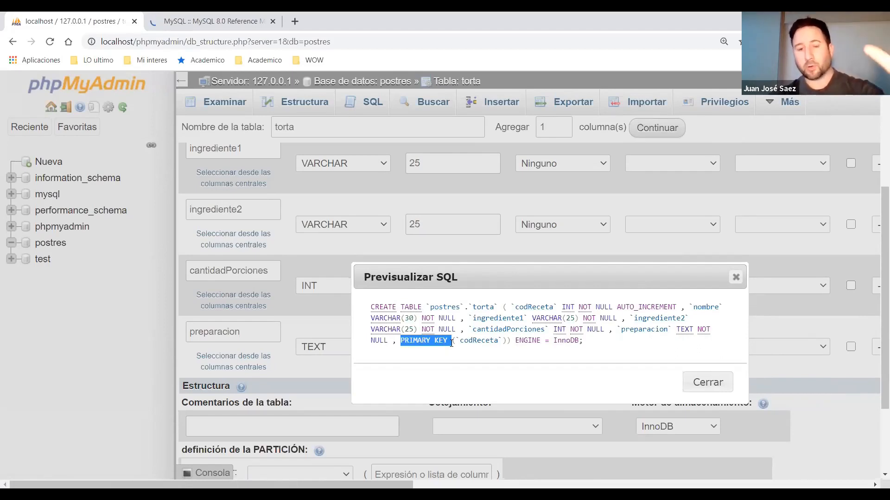
Close the SQL preview, save the torta table and open its form for inserting rows.
{"action": "left_click", "coordinate": [481, 341]}
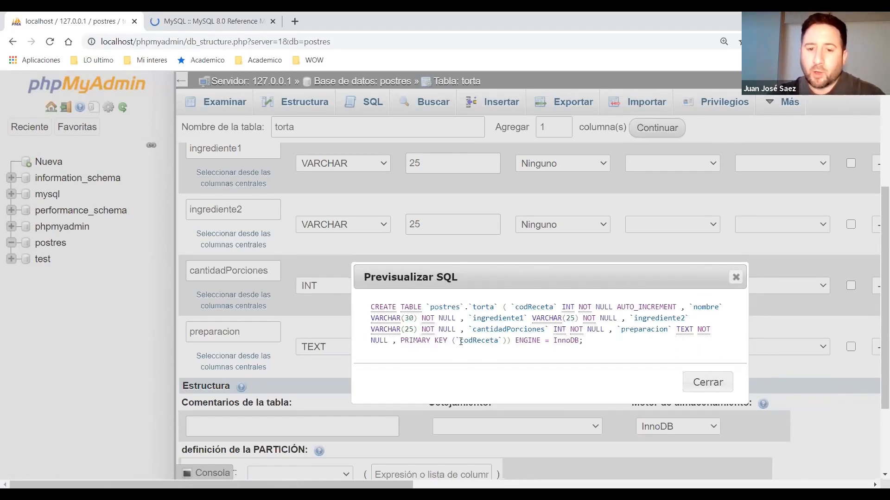
{"action": "left_click_drag", "start_coordinate": [460, 341], "coordinate": [498, 343]}
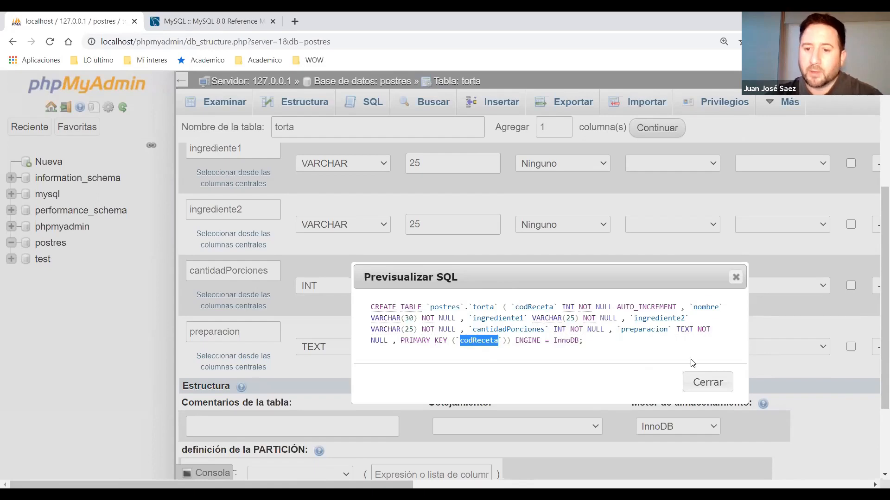
{"action": "left_click_drag", "start_coordinate": [696, 383], "coordinate": [790, 413]}
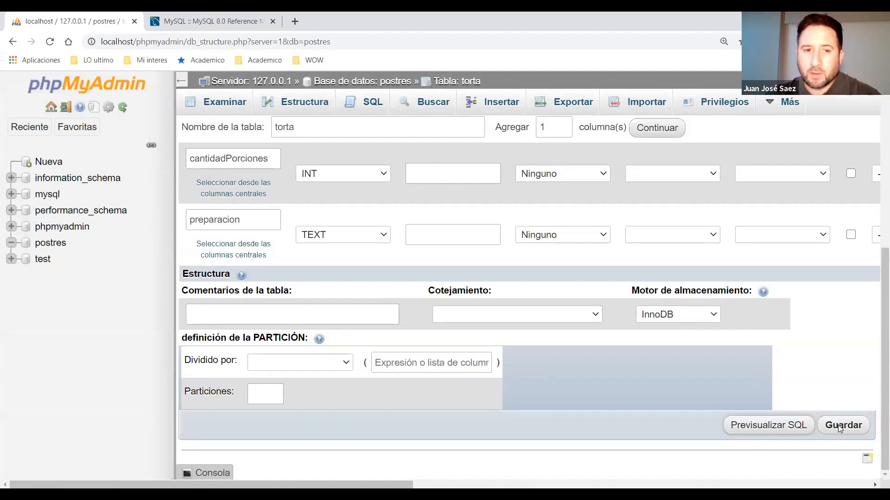
{"action": "left_click", "coordinate": [839, 425]}
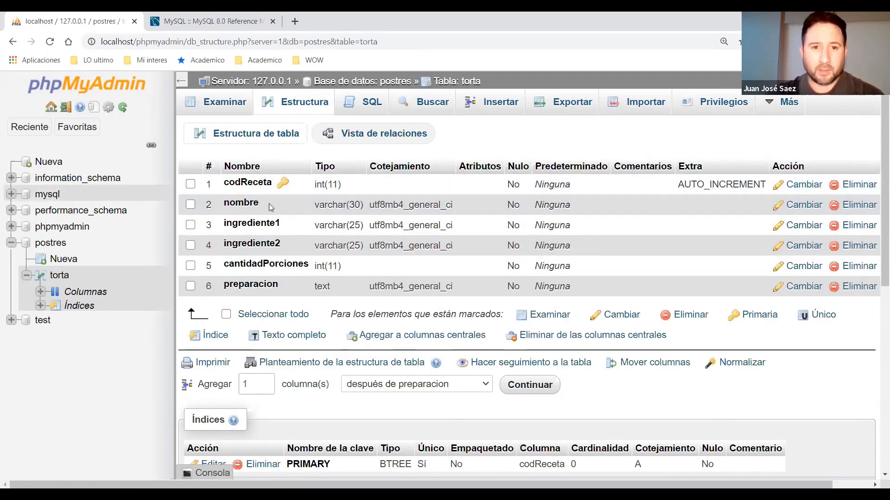
{"action": "left_click", "coordinate": [505, 109]}
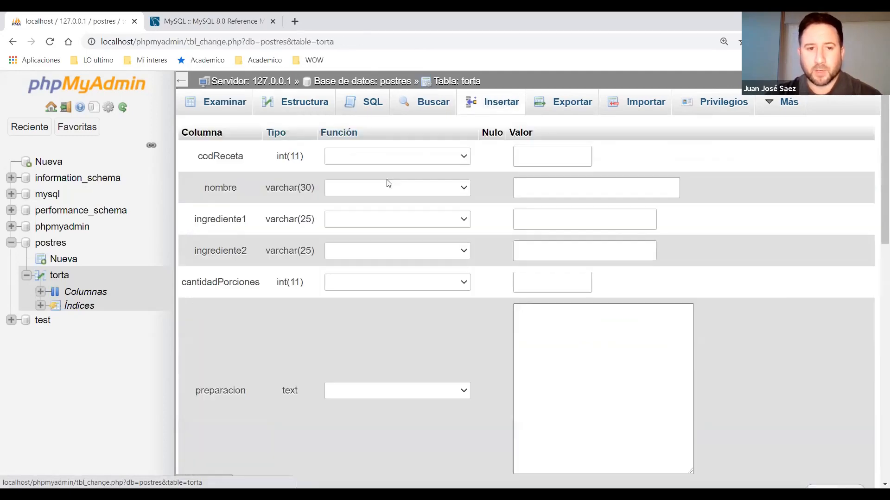
{"action": "left_click", "coordinate": [540, 156]}
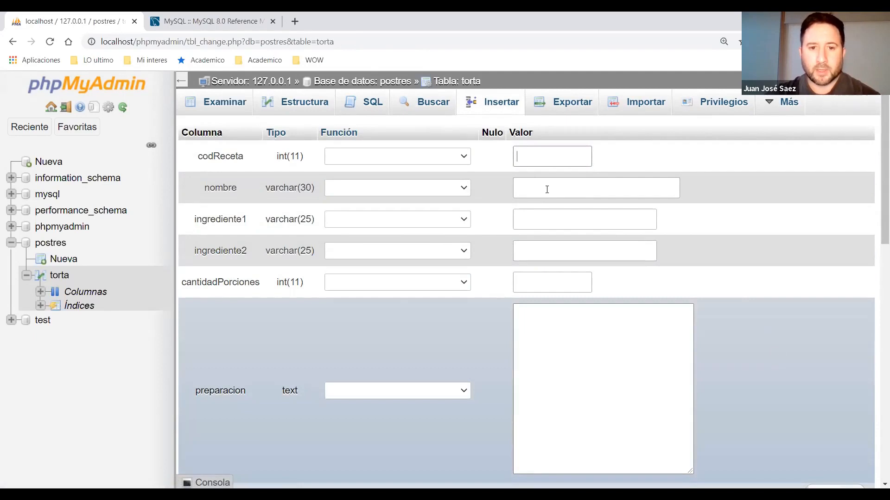
{"action": "type", "text": "1"}
{"action": "double_click", "coordinate": [520, 156]}
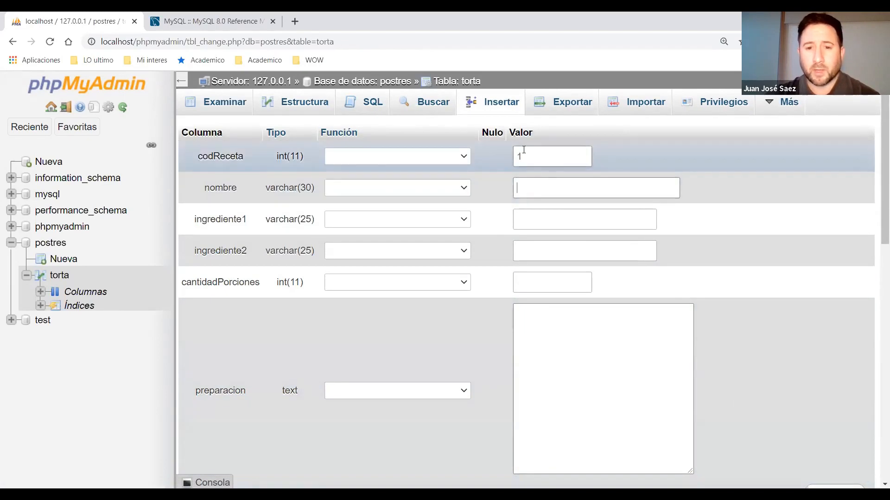
{"action": "key", "text": "BackSpace"}
Fill in the new row with nombre Chocolate, ingrediente1 Huevos, ingrediente2 Leche and cantidadPorciones 8, leaving codReceta empty.
{"action": "left_click", "coordinate": [523, 191]}
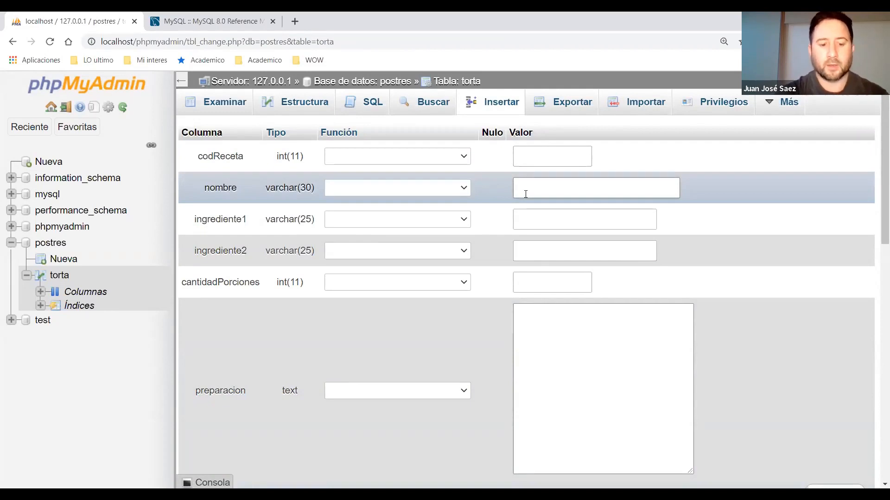
{"action": "type", "text": "Chocolate"}
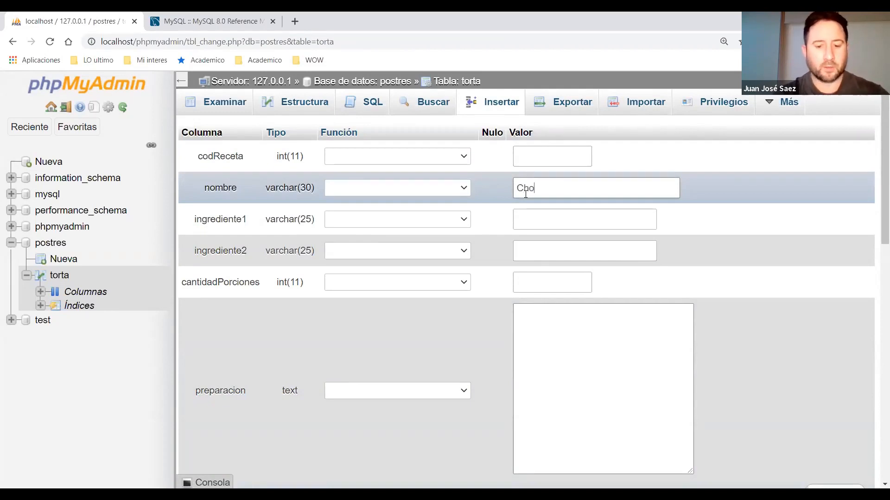
{"action": "left_click", "coordinate": [528, 213]}
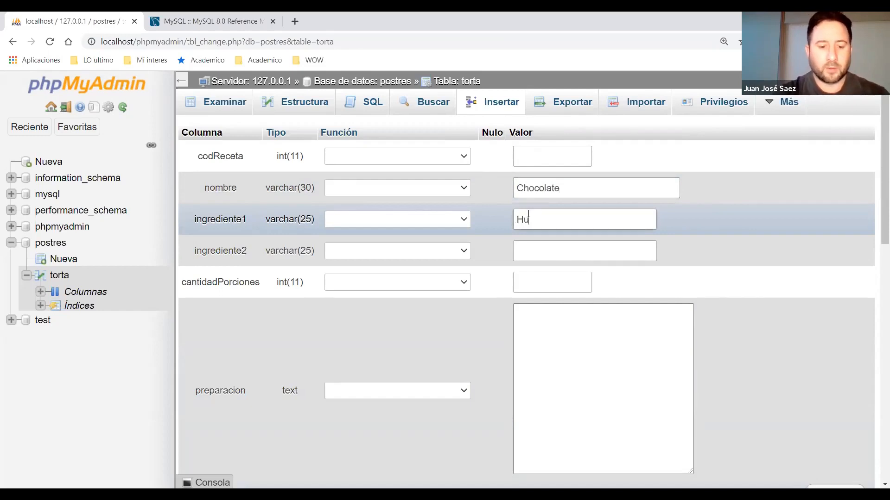
{"action": "type", "text": "Huevos"}
{"action": "left_click", "coordinate": [528, 248]}
{"action": "type", "text": "Leche"}
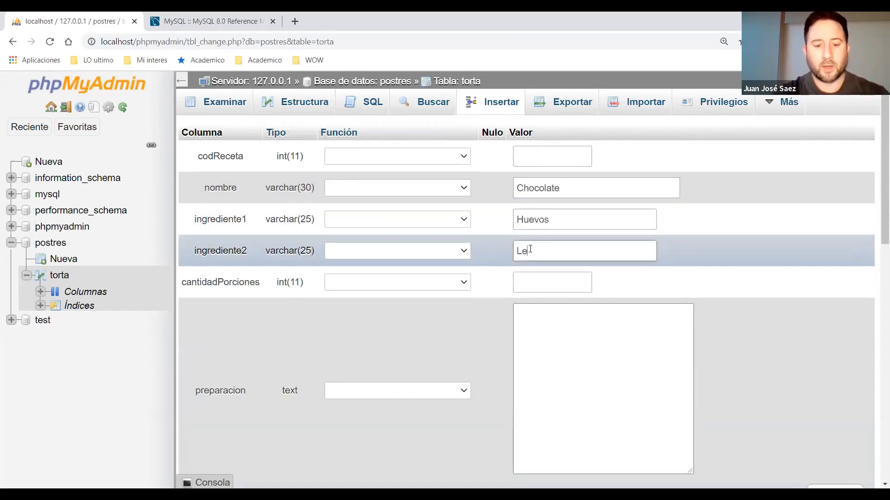
{"action": "left_click", "coordinate": [517, 283]}
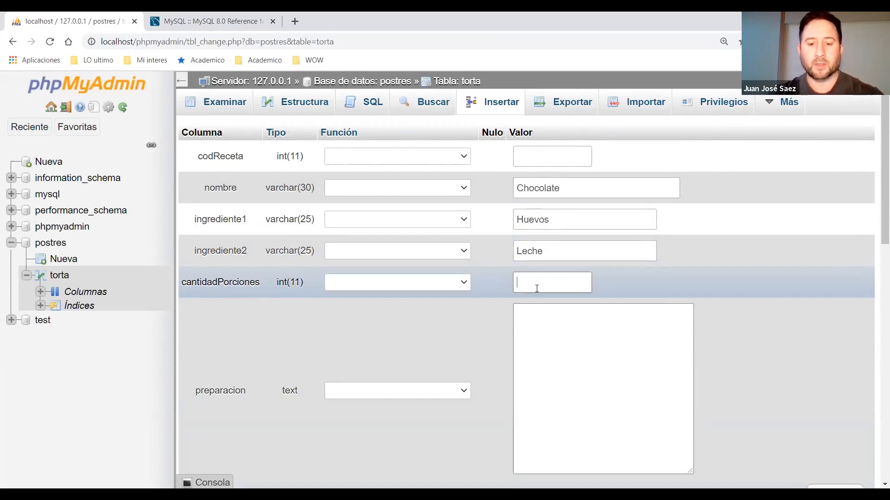
{"action": "type", "text": "8"}
Enter "Batir leche, huevos , Harina y luego hornear" as the preparacion and insert the row into torta.
{"action": "left_click", "coordinate": [546, 326]}
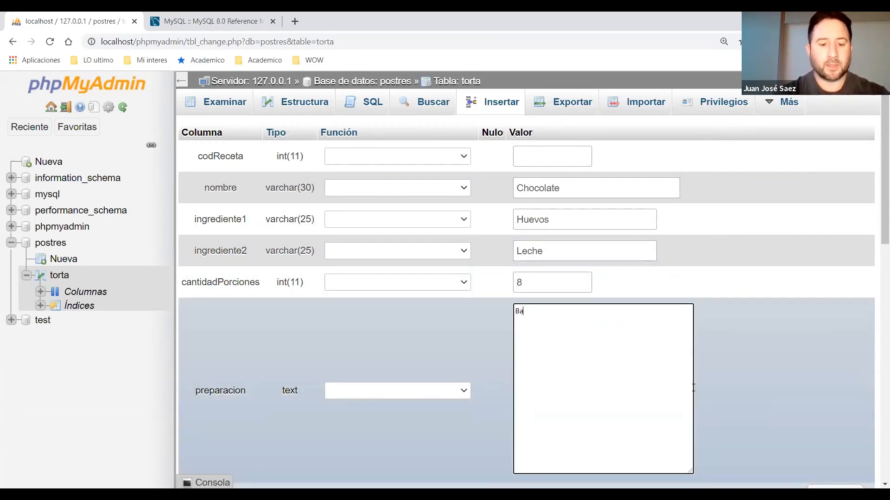
{"action": "type", "text": "Batir leche, huevos ,"}
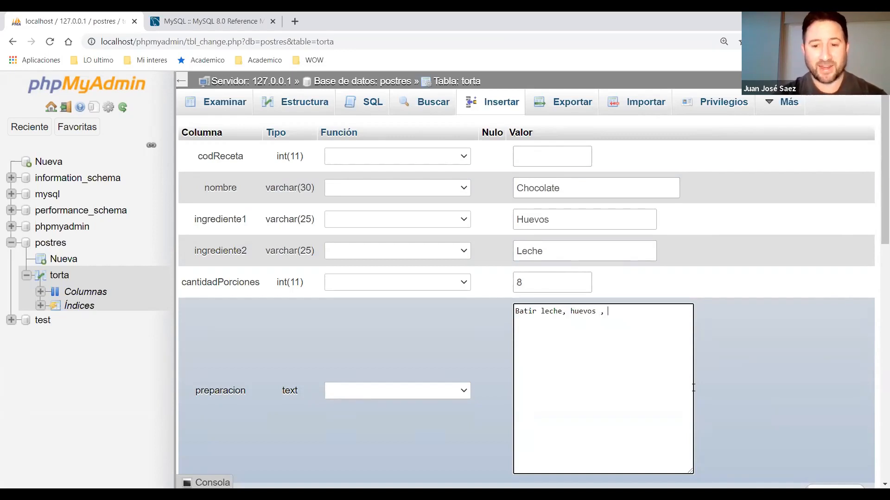
{"action": "type", "text": "Harina"}
{"action": "scroll", "coordinate": [874, 386], "scroll_direction": "down", "scroll_amount": 1}
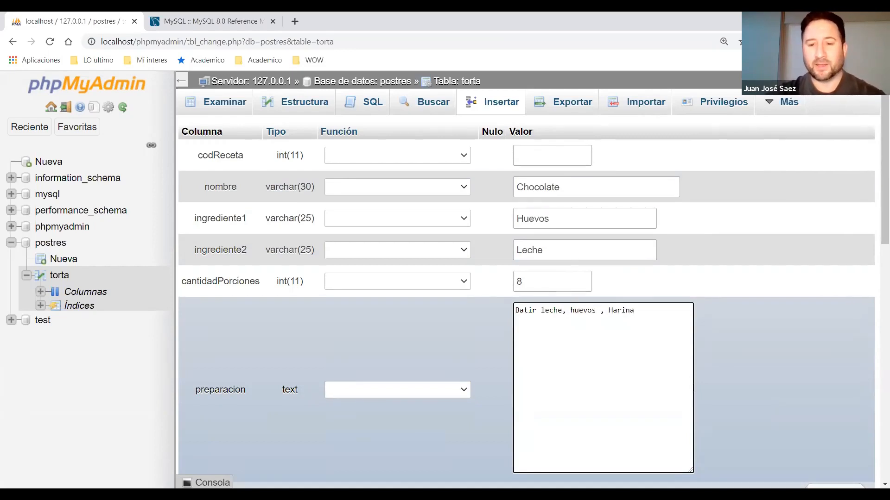
{"action": "type", "text": "y"}
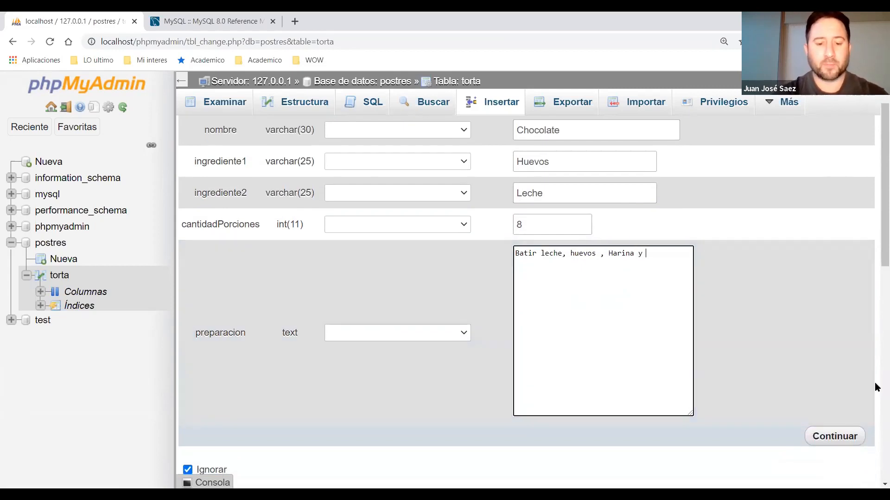
{"action": "type", "text": " luego h"}
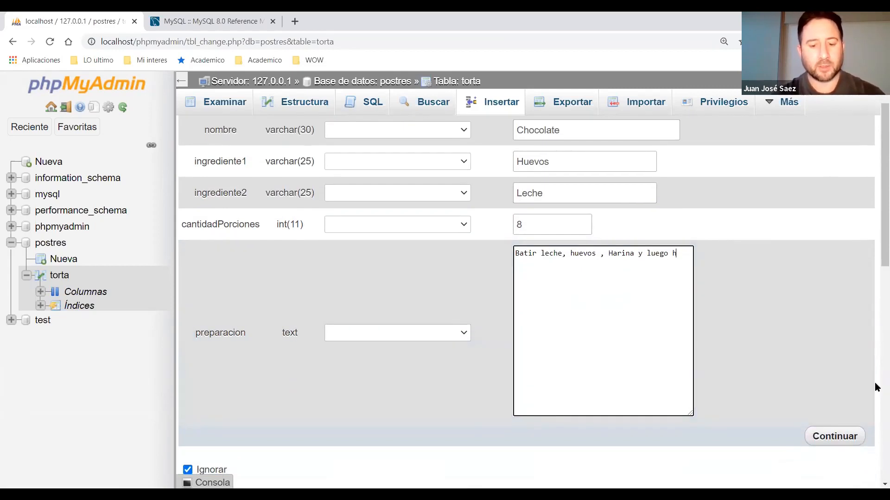
{"action": "type", "text": "orn"}
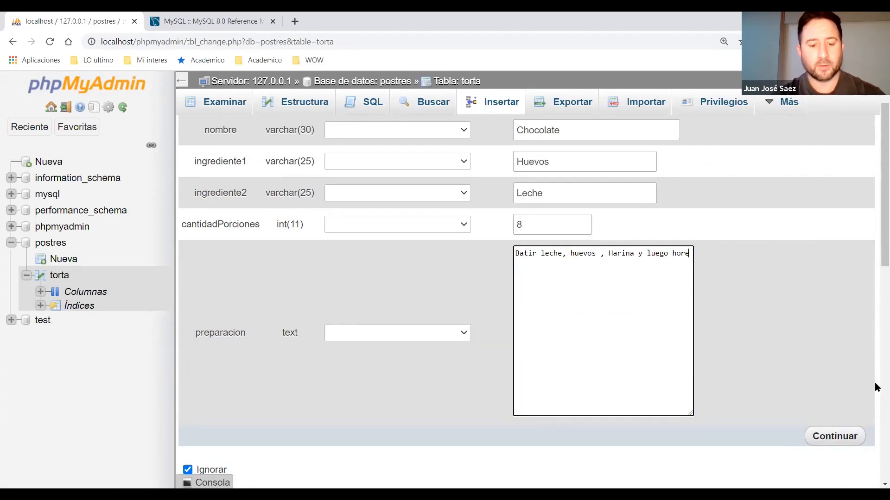
{"action": "type", "text": "ear"}
{"action": "scroll", "coordinate": [721, 441], "scroll_direction": "down", "scroll_amount": 1}
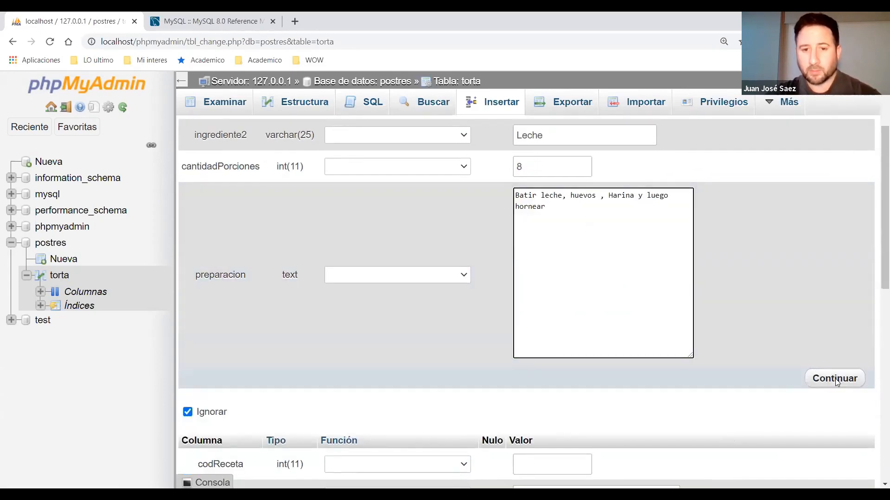
{"action": "left_click", "coordinate": [835, 379]}
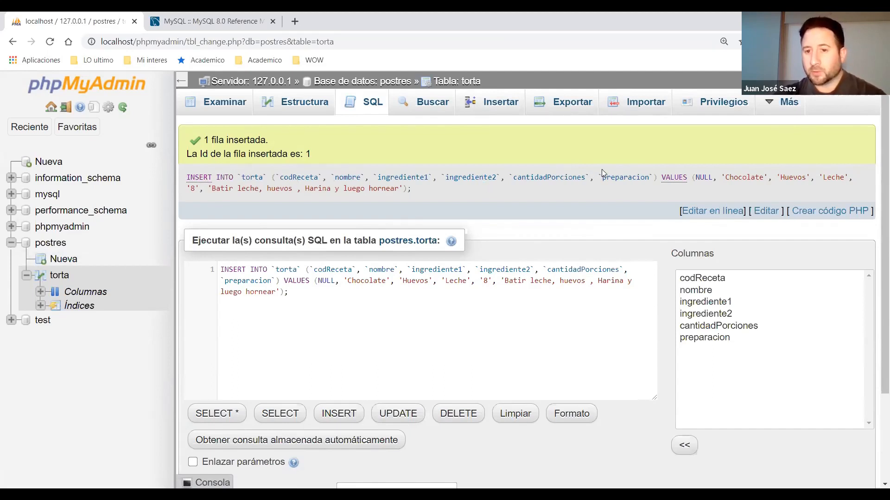
Examine the VALUES clause and the preparation text in the executed INSERT statement.
{"action": "left_click_drag", "start_coordinate": [661, 177], "coordinate": [692, 177]}
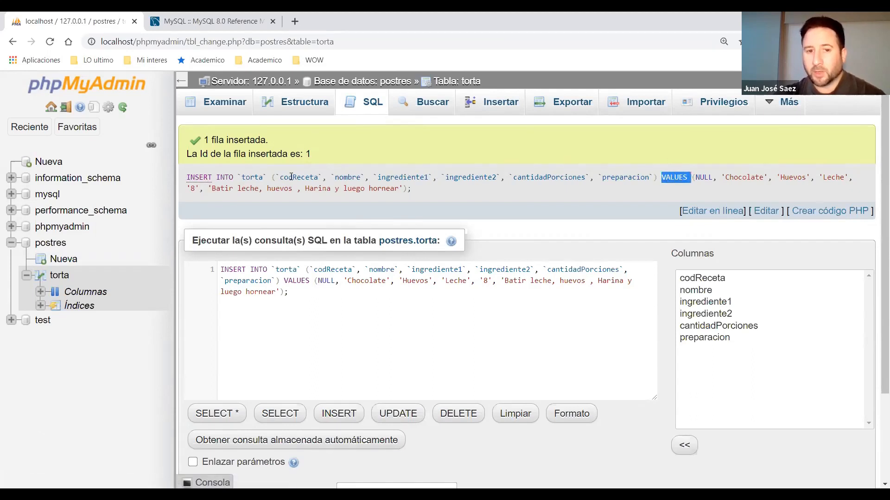
{"action": "left_click", "coordinate": [772, 180]}
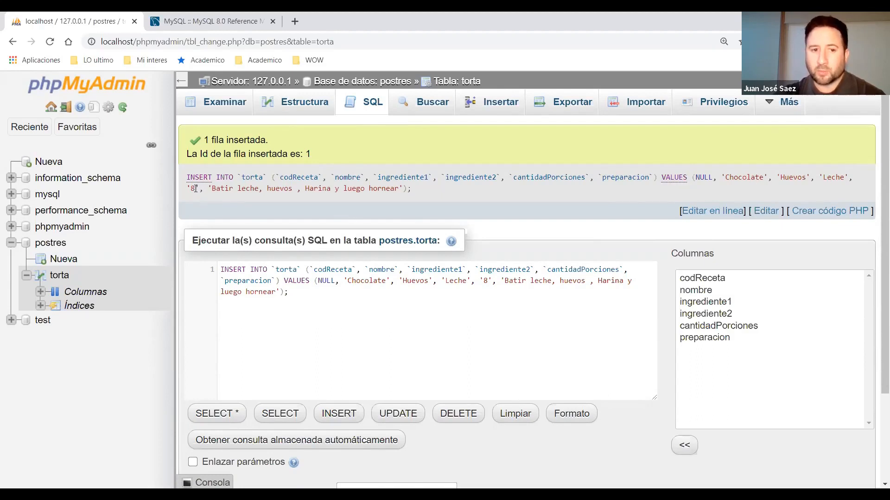
{"action": "left_click_drag", "start_coordinate": [213, 192], "coordinate": [293, 192]}
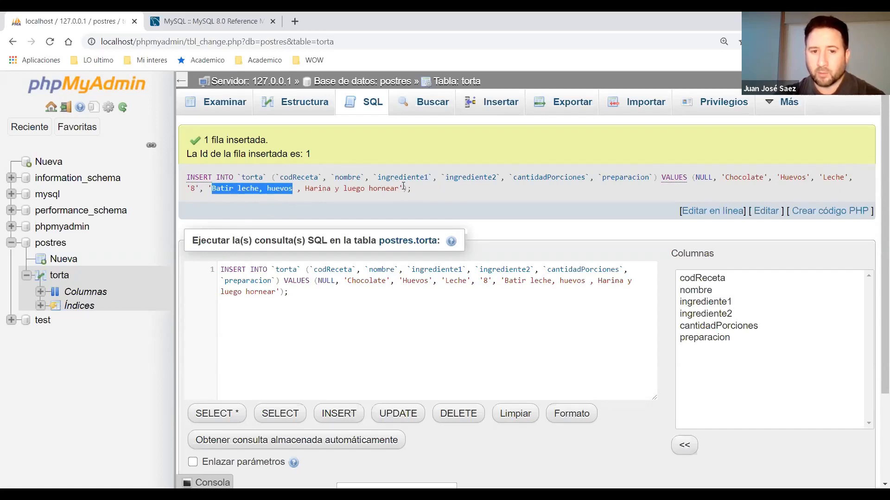
{"action": "left_click", "coordinate": [287, 178]}
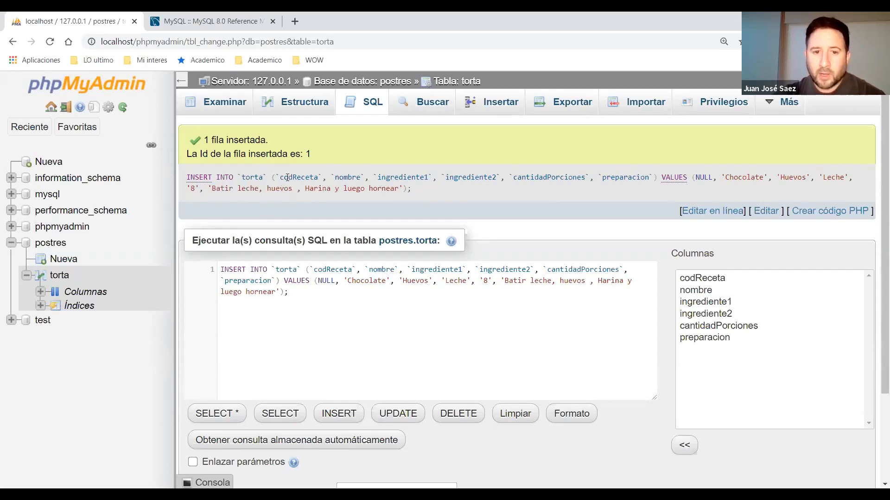
Compare each column name in the executed INSERT statement with its corresponding value, from codReceta through preparacion.
{"action": "left_click_drag", "start_coordinate": [284, 177], "coordinate": [318, 178]}
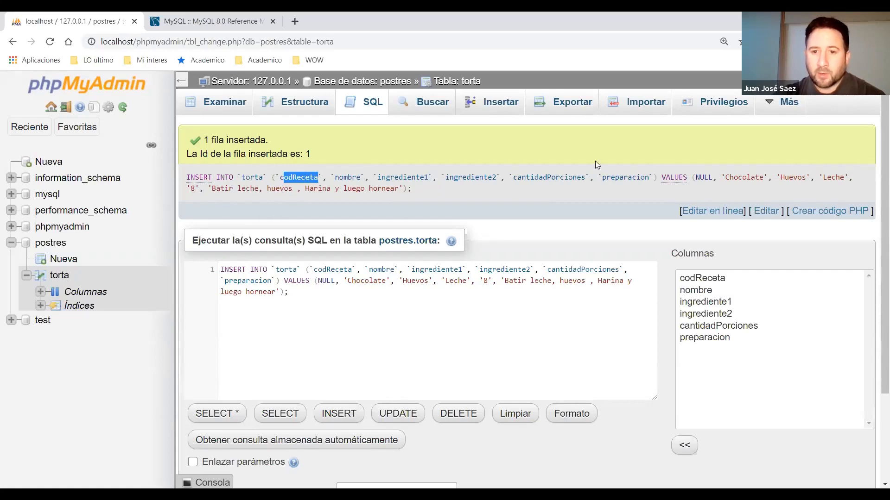
{"action": "double_click", "coordinate": [703, 178]}
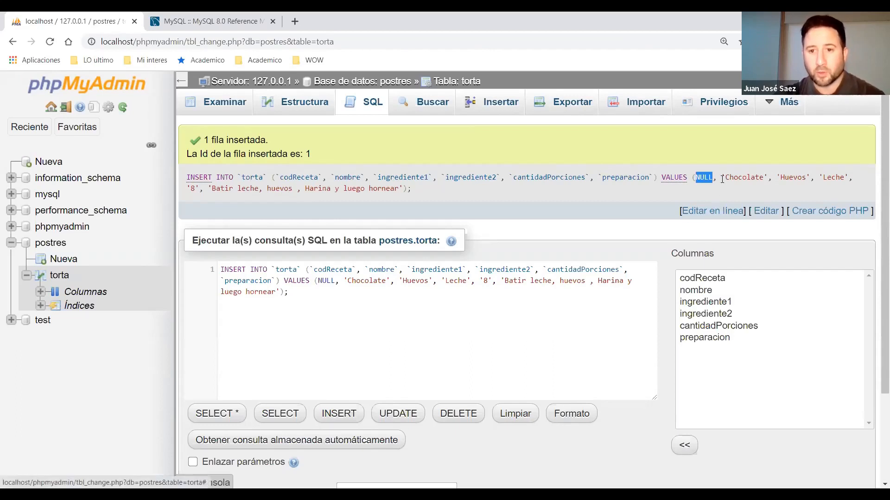
{"action": "double_click", "coordinate": [347, 178]}
{"action": "left_click", "coordinate": [750, 179]}
{"action": "double_click", "coordinate": [744, 178]}
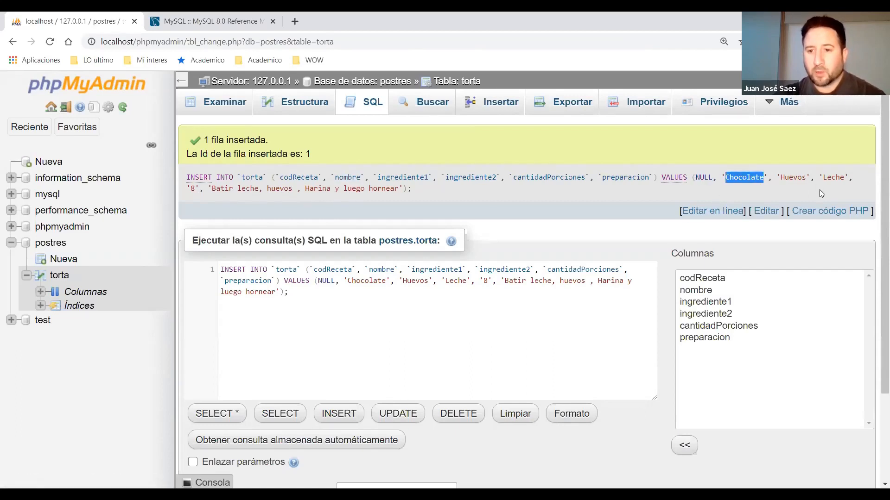
{"action": "double_click", "coordinate": [402, 178]}
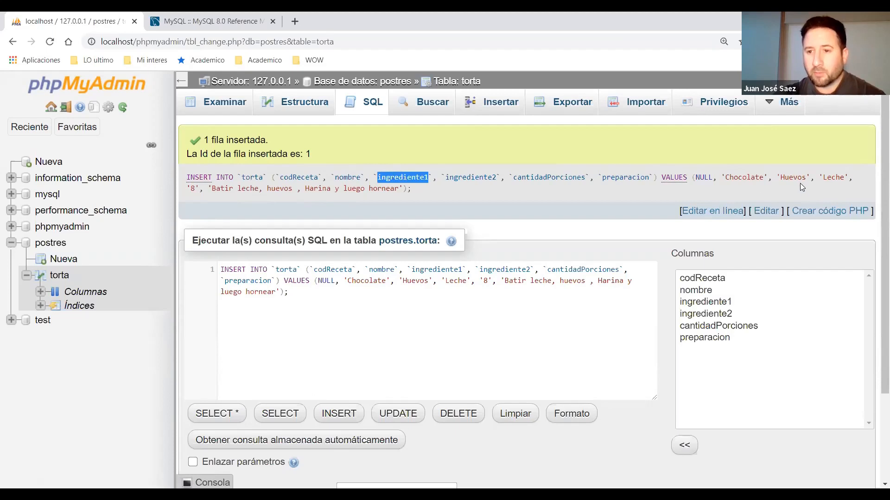
{"action": "left_click", "coordinate": [796, 178]}
{"action": "double_click", "coordinate": [831, 179]}
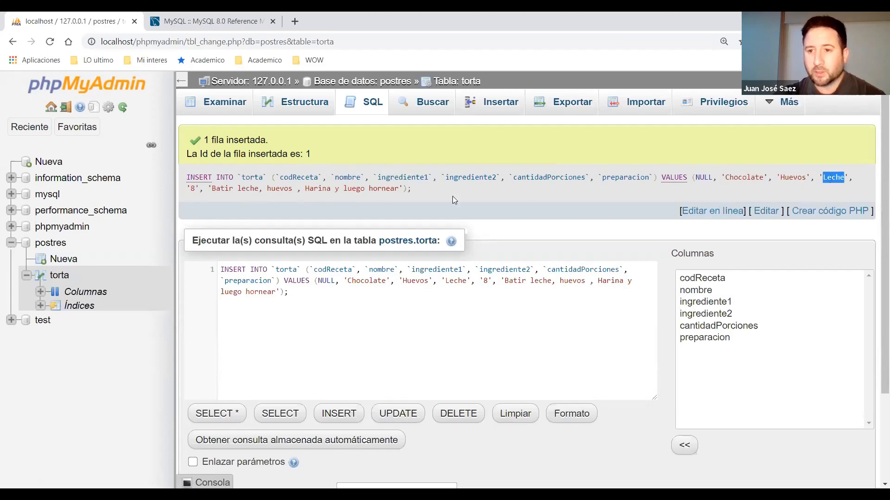
{"action": "left_click_drag", "start_coordinate": [212, 189], "coordinate": [272, 189]}
{"action": "double_click", "coordinate": [469, 178]}
{"action": "left_click", "coordinate": [190, 190]}
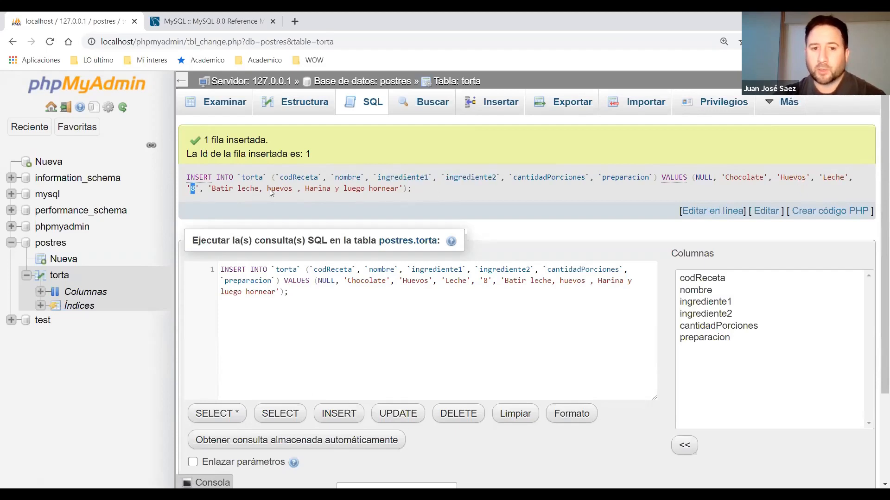
{"action": "double_click", "coordinate": [625, 177]}
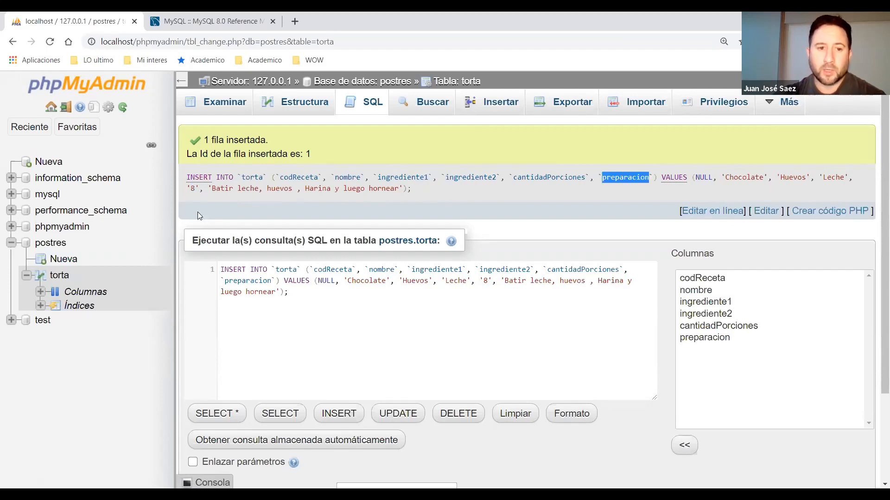
{"action": "left_click_drag", "start_coordinate": [211, 189], "coordinate": [382, 189]}
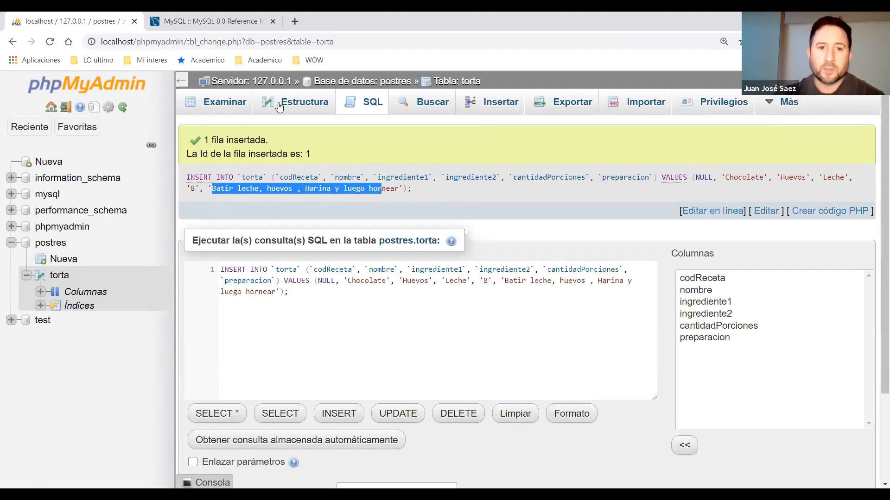
Check the structure of the torta table and browse its stored rows.
{"action": "left_click", "coordinate": [279, 106]}
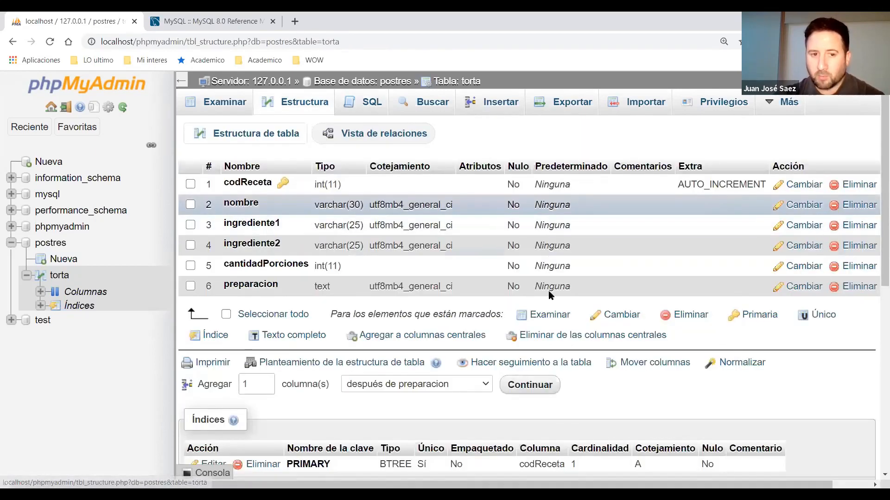
{"action": "left_click", "coordinate": [226, 96]}
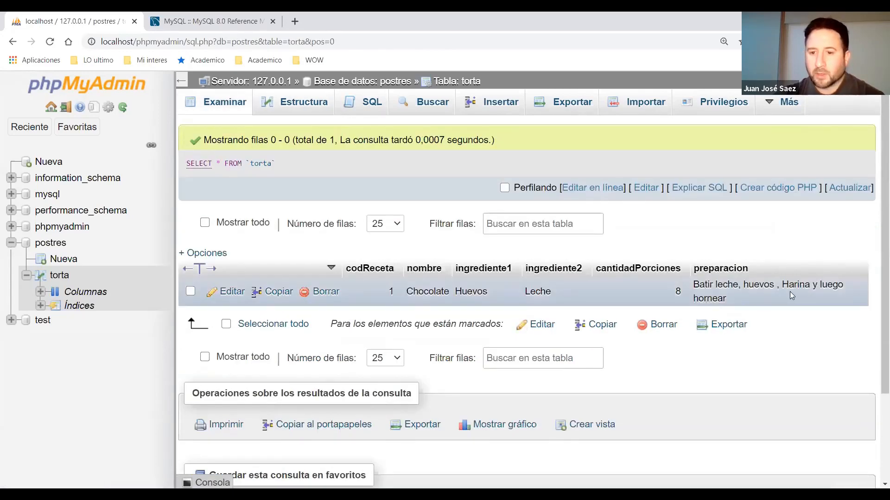
Start a new torta row with nombre "SelvaNegra", ingrediente1 "dulce de leche" and ingrediente2 "harina", leaving codReceta empty.
{"action": "left_click", "coordinate": [495, 100]}
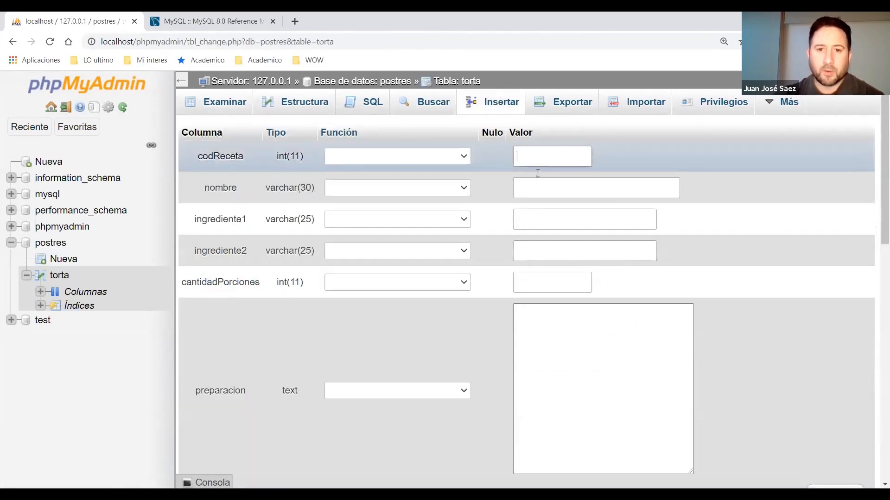
{"action": "left_click", "coordinate": [530, 191]}
{"action": "type", "text": "SelvaNegra"}
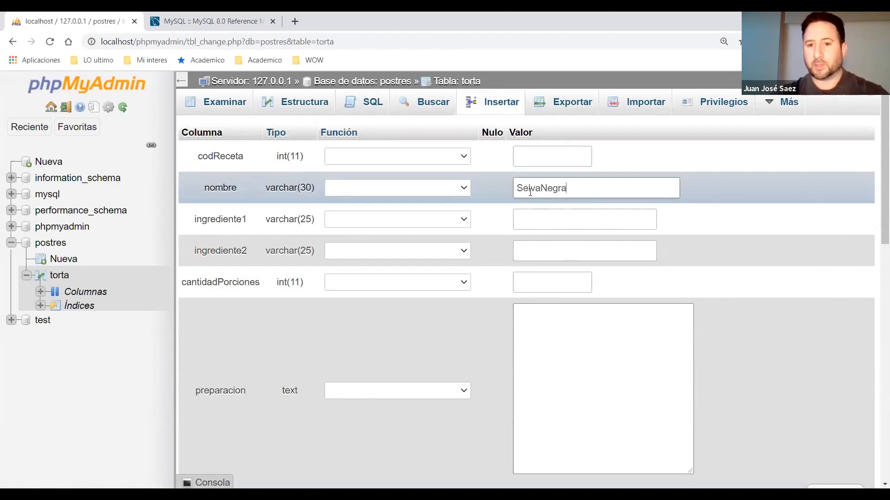
{"action": "left_click", "coordinate": [574, 219]}
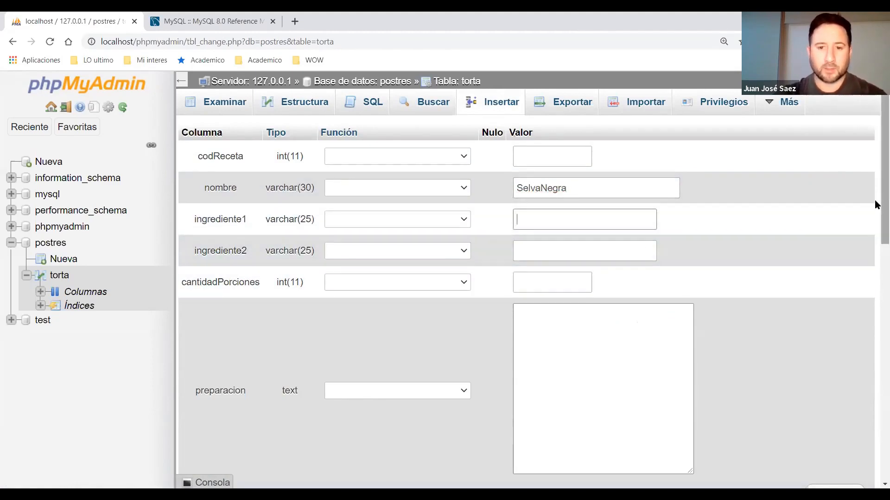
{"action": "type", "text": "d"}
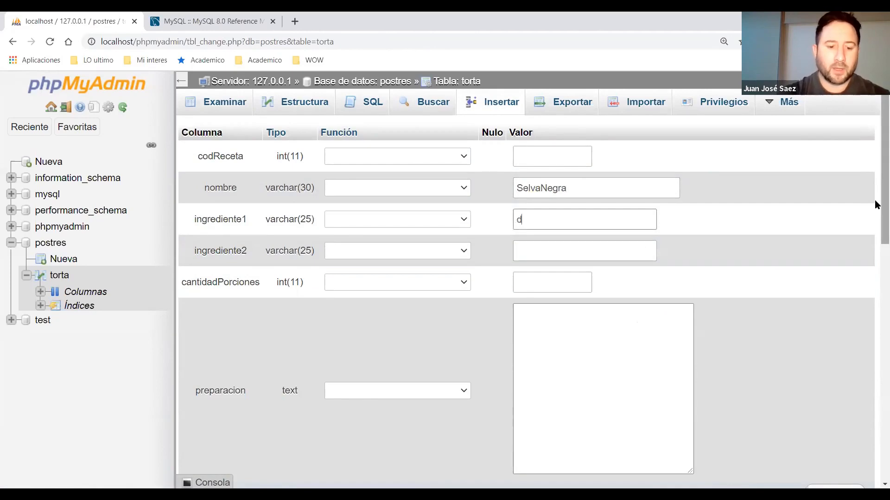
{"action": "type", "text": "ulce de leche"}
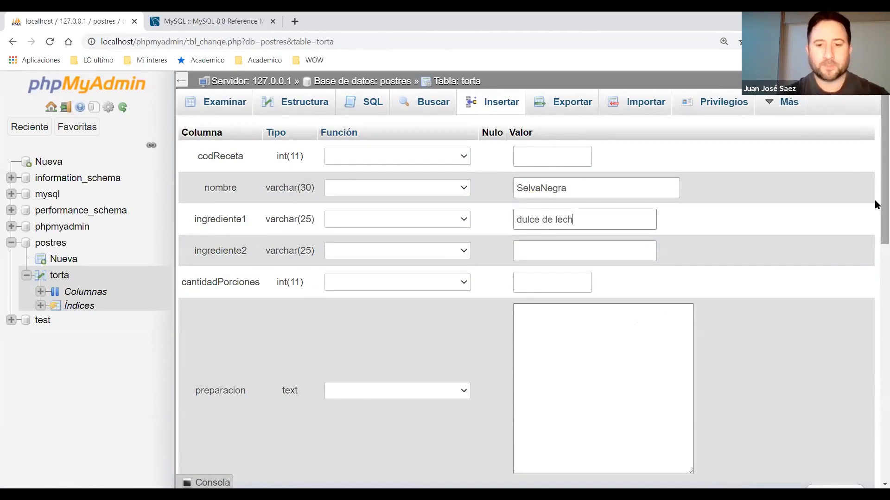
{"action": "left_click", "coordinate": [606, 248]}
{"action": "type", "text": "harina"}
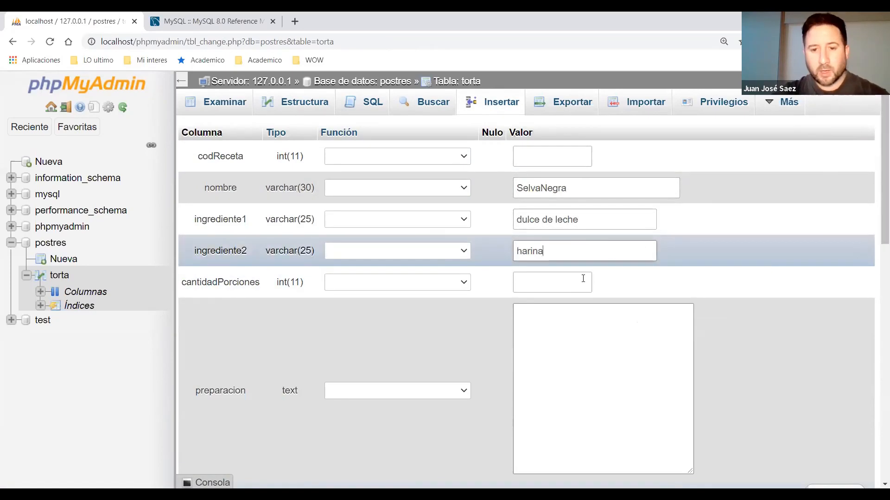
Set cantidadPorciones to 12 and preparacion to "mezclar los ingredientes", and insert the row into torta.
{"action": "left_click", "coordinate": [582, 281]}
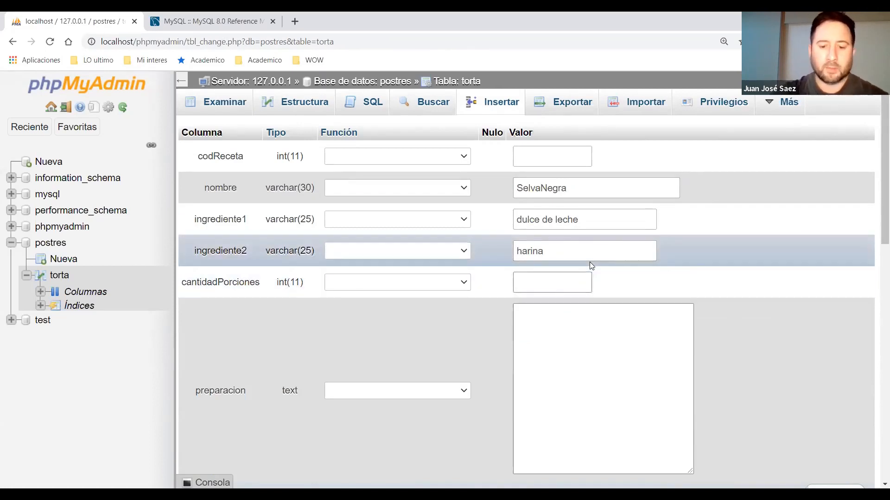
{"action": "type", "text": "10"}
{"action": "key", "text": "BackSpace"}
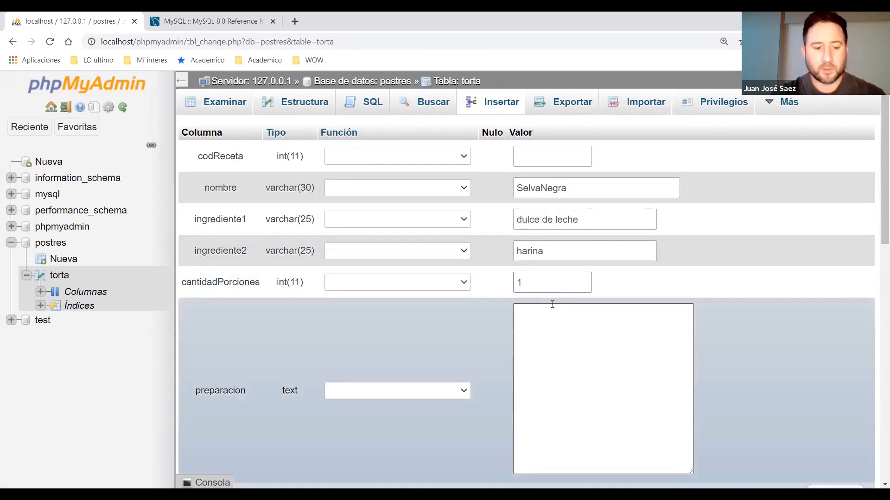
{"action": "type", "text": "2"}
{"action": "left_click", "coordinate": [621, 397]}
{"action": "type", "text": "me"}
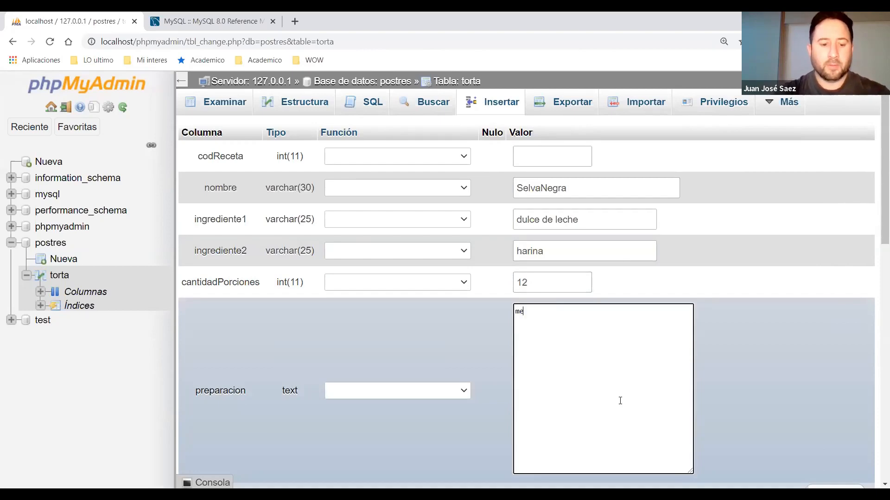
{"action": "type", "text": "zclar los ingredientes"}
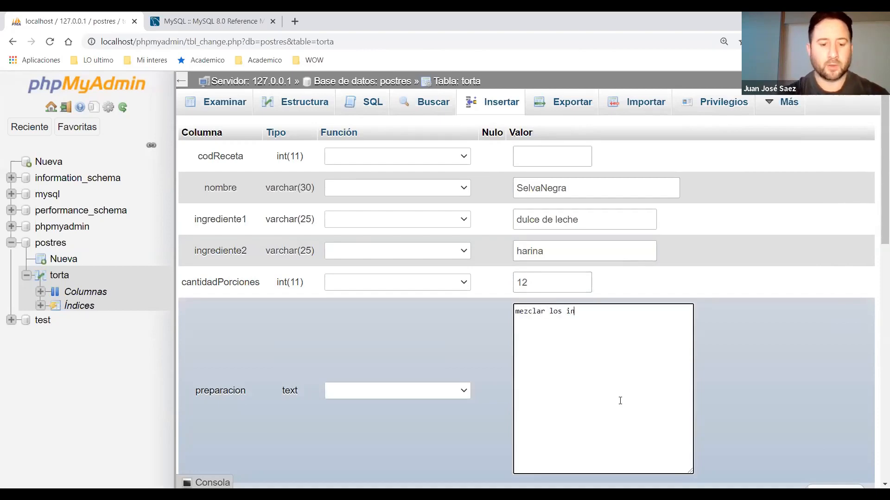
{"action": "scroll", "coordinate": [620, 401], "scroll_direction": "down", "scroll_amount": 3}
{"action": "left_click", "coordinate": [843, 327]}
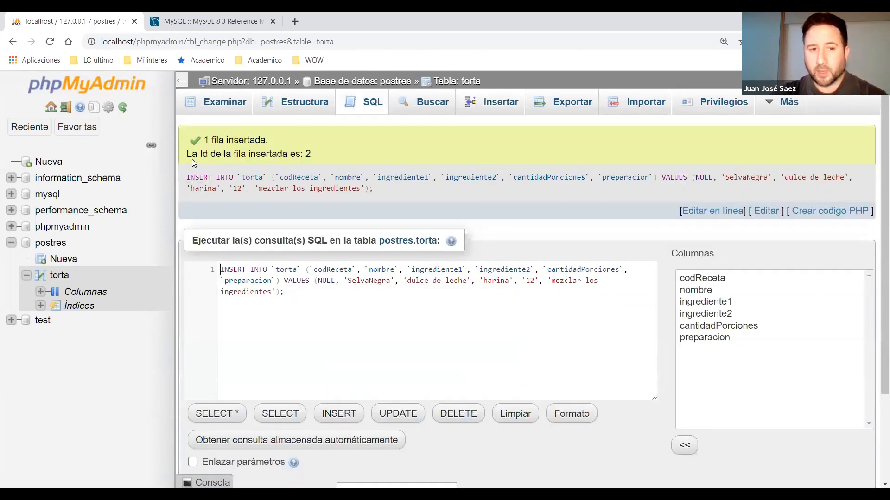
Check the ID assigned to the inserted row and highlight the generated INSERT statement in the query editor.
{"action": "left_click_drag", "start_coordinate": [186, 154], "coordinate": [310, 163]}
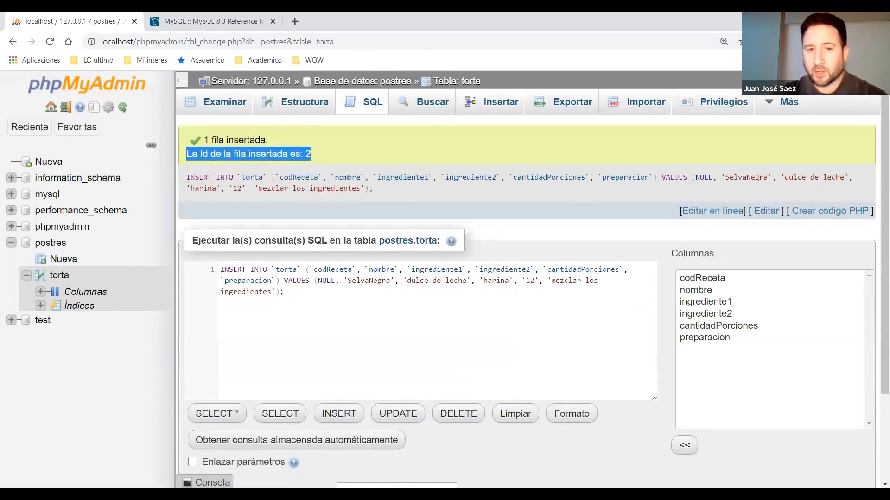
{"action": "double_click", "coordinate": [308, 154]}
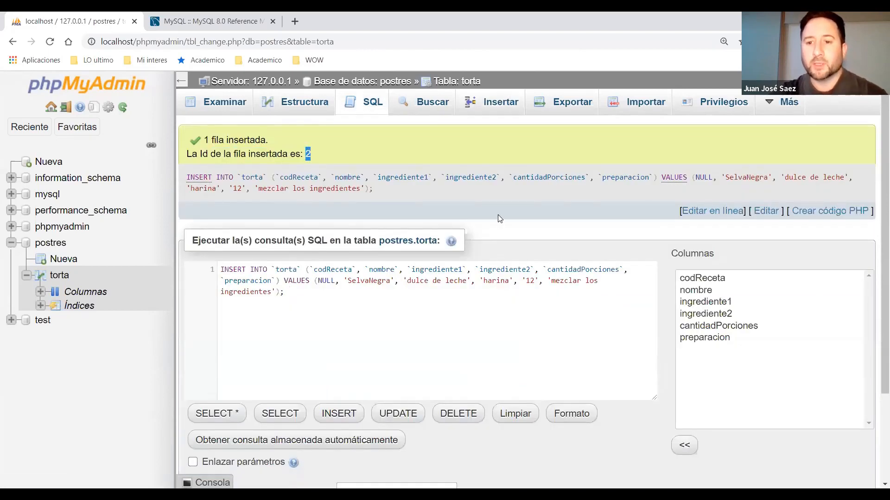
{"action": "left_click_drag", "start_coordinate": [285, 293], "coordinate": [207, 270]}
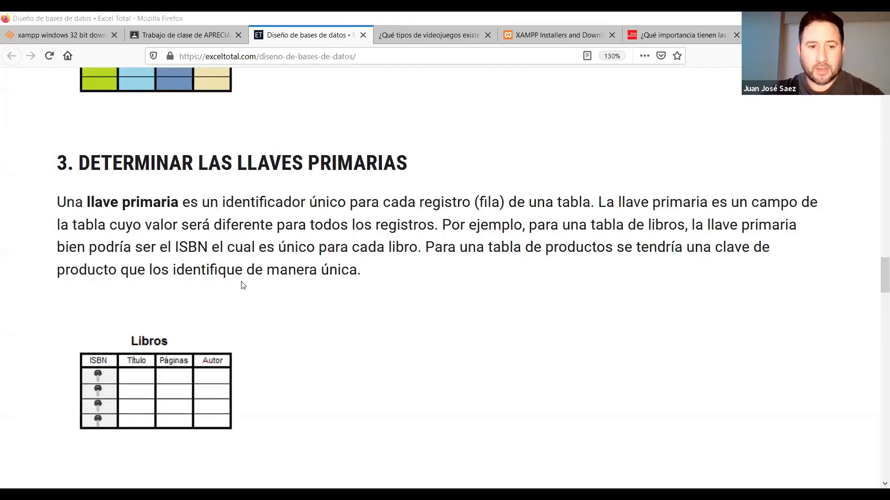
Read the database design article's sections on primary keys, relations between tables and removing repeated data.
{"action": "scroll", "coordinate": [240, 284], "scroll_direction": "down", "scroll_amount": 3}
{"action": "scroll", "coordinate": [236, 271], "scroll_direction": "down", "scroll_amount": 15}
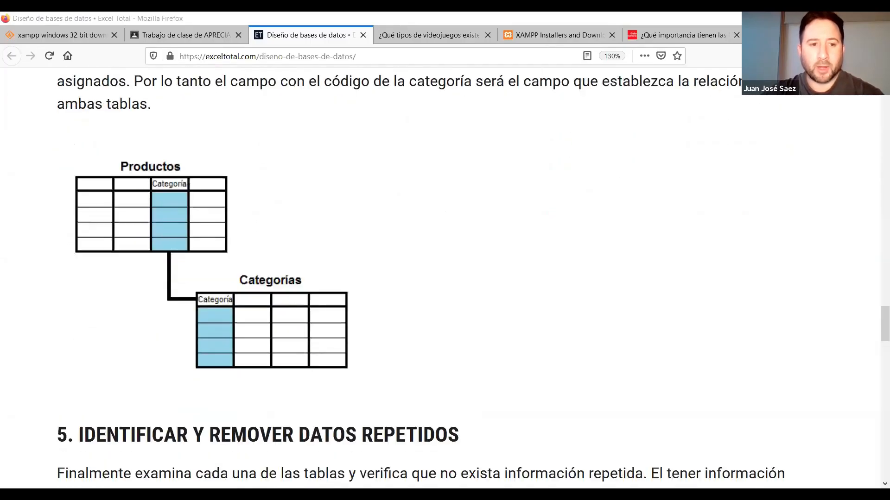
{"action": "scroll", "coordinate": [160, 238], "scroll_direction": "up", "scroll_amount": 3}
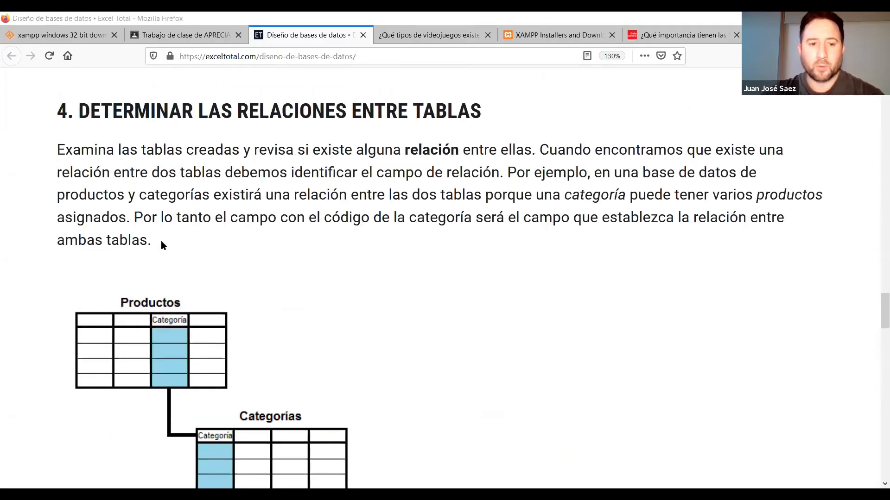
{"action": "scroll", "coordinate": [206, 285], "scroll_direction": "down", "scroll_amount": 3}
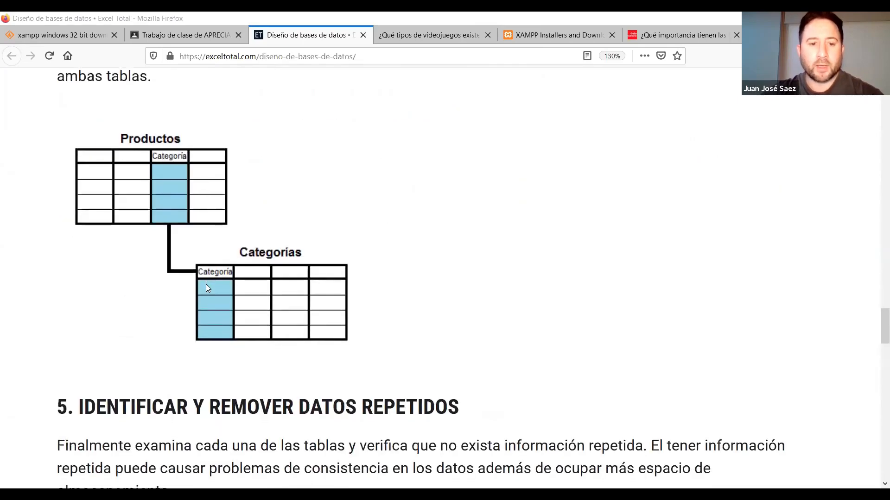
{"action": "scroll", "coordinate": [207, 288], "scroll_direction": "down", "scroll_amount": 1}
{"action": "scroll", "coordinate": [206, 284], "scroll_direction": "down", "scroll_amount": 6}
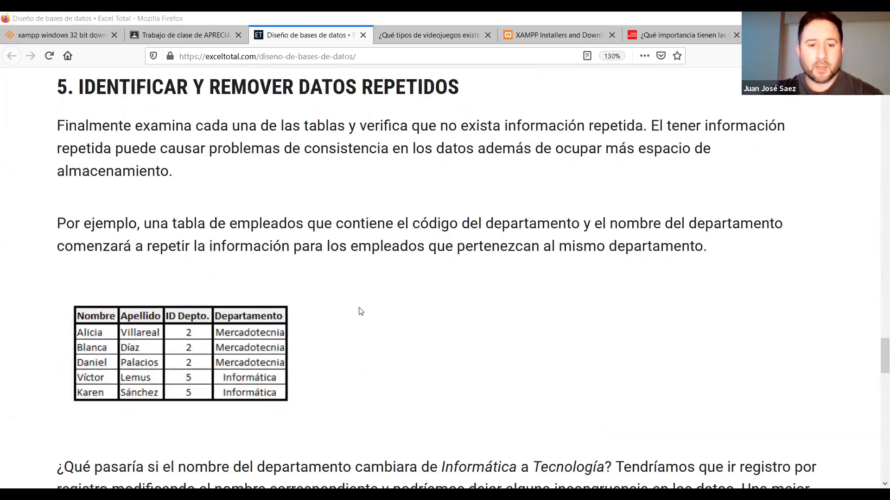
{"action": "scroll", "coordinate": [97, 315], "scroll_direction": "down", "scroll_amount": 1}
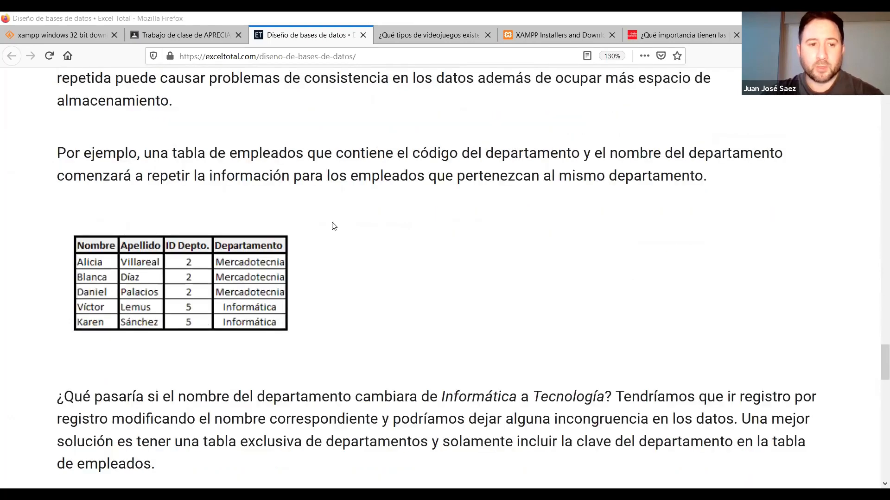
{"action": "scroll", "coordinate": [160, 315], "scroll_direction": "down", "scroll_amount": 6}
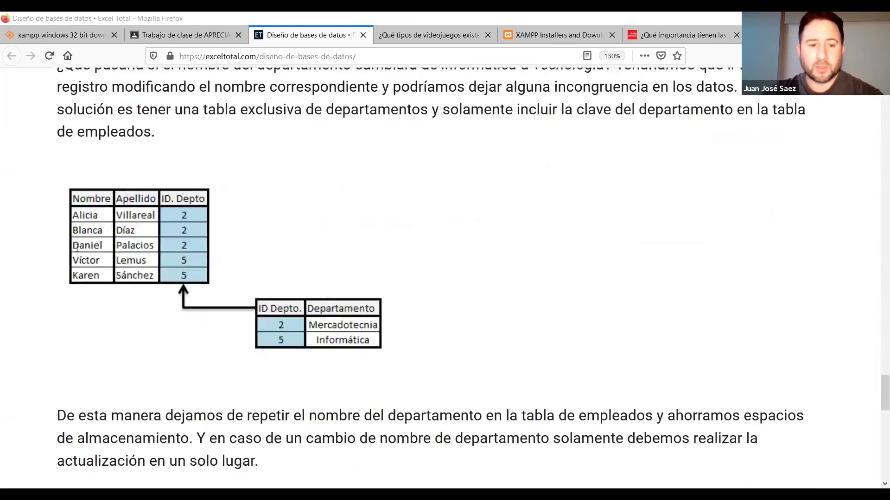
{"action": "scroll", "coordinate": [162, 406], "scroll_direction": "down", "scroll_amount": 1}
{"action": "scroll", "coordinate": [162, 407], "scroll_direction": "down", "scroll_amount": 1}
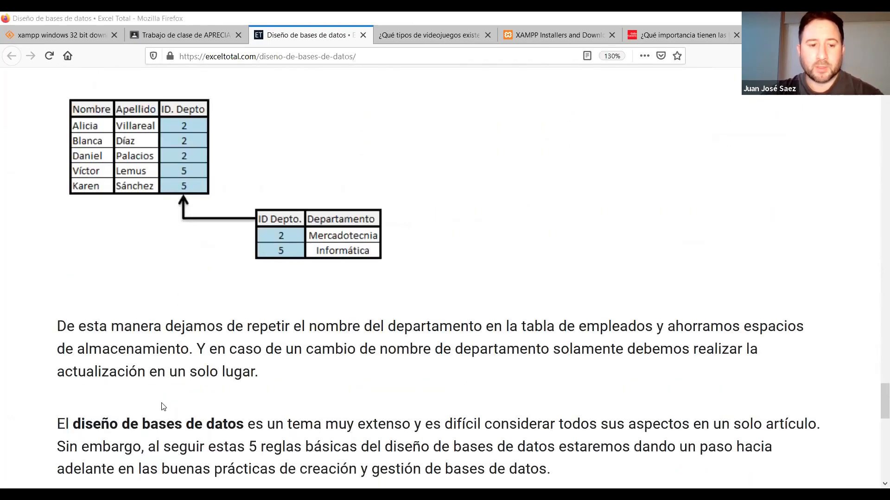
{"action": "scroll", "coordinate": [163, 407], "scroll_direction": "down", "scroll_amount": 2}
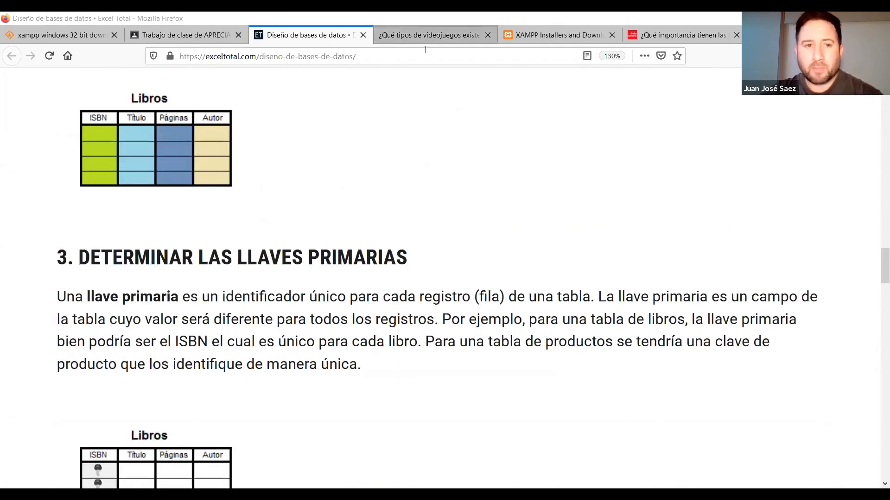
Look through the open video game, XAMPP and database importance pages, and bring up MariaDB's "Comandos SQL Básicos" article.
{"action": "left_click", "coordinate": [426, 35]}
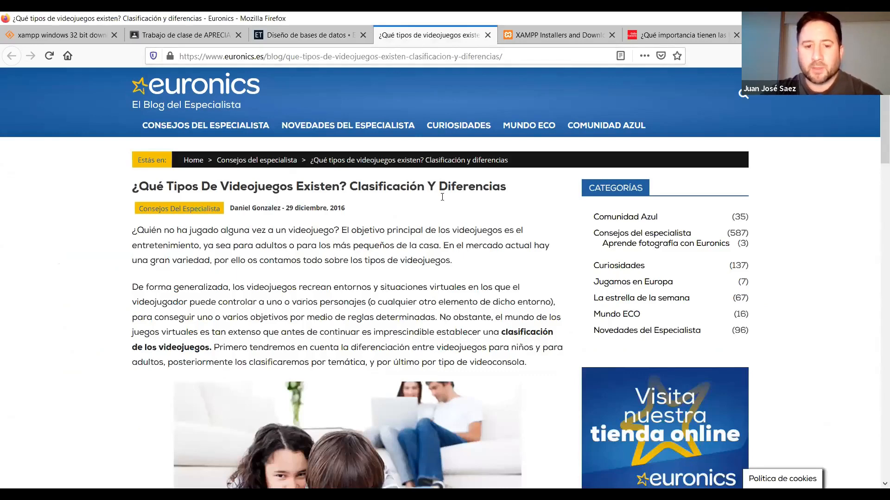
{"action": "scroll", "coordinate": [440, 204], "scroll_direction": "down", "scroll_amount": 3}
{"action": "scroll", "coordinate": [432, 210], "scroll_direction": "down", "scroll_amount": 3}
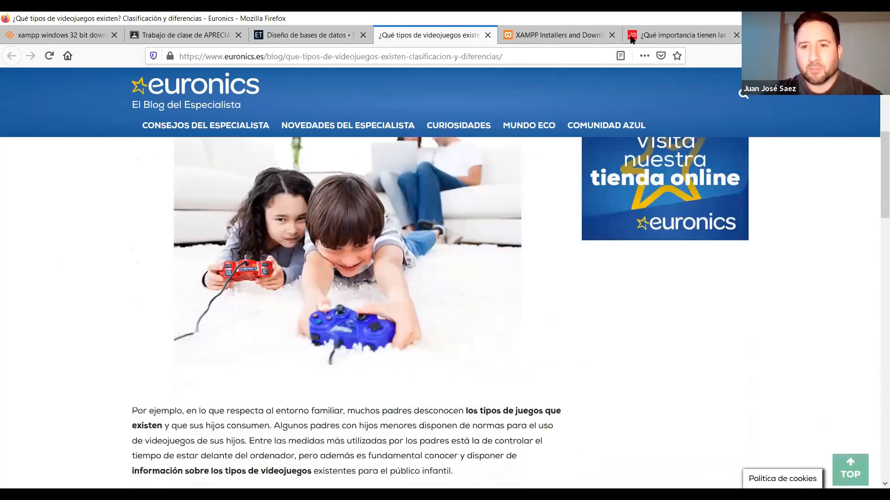
{"action": "scroll", "coordinate": [432, 210], "scroll_direction": "down", "scroll_amount": 3}
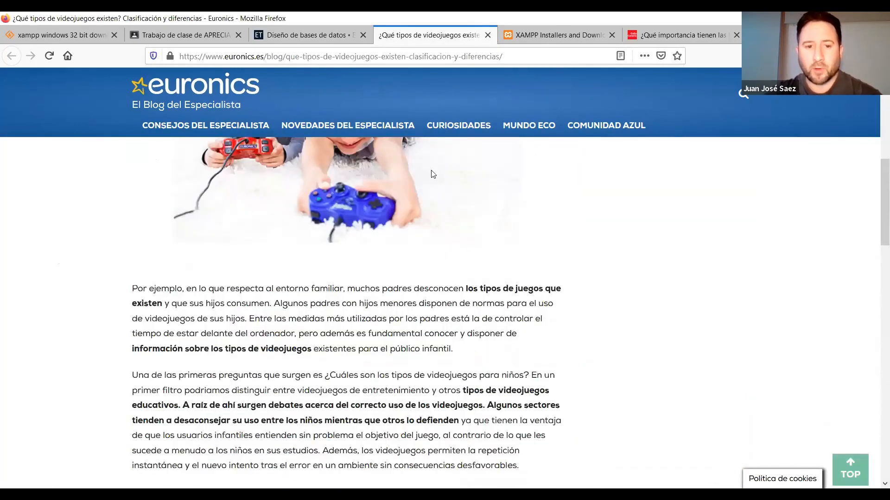
{"action": "left_click", "coordinate": [541, 37]}
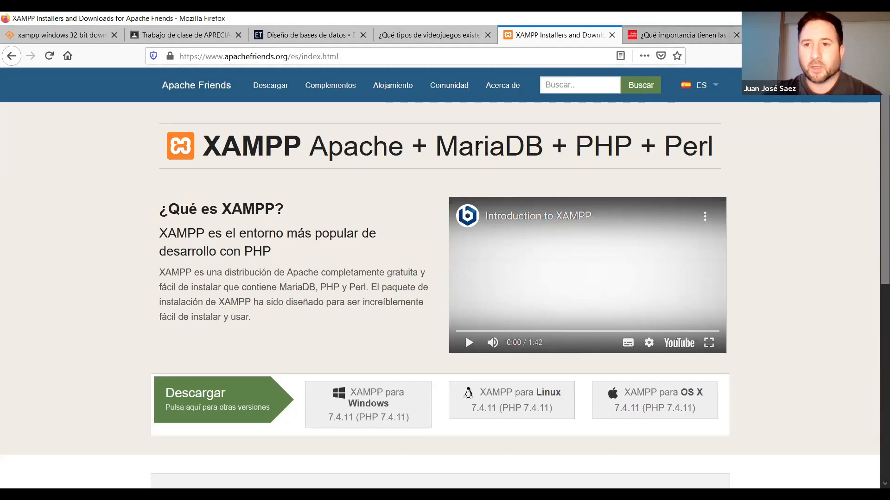
{"action": "key", "text": "ctrl+Tab"}
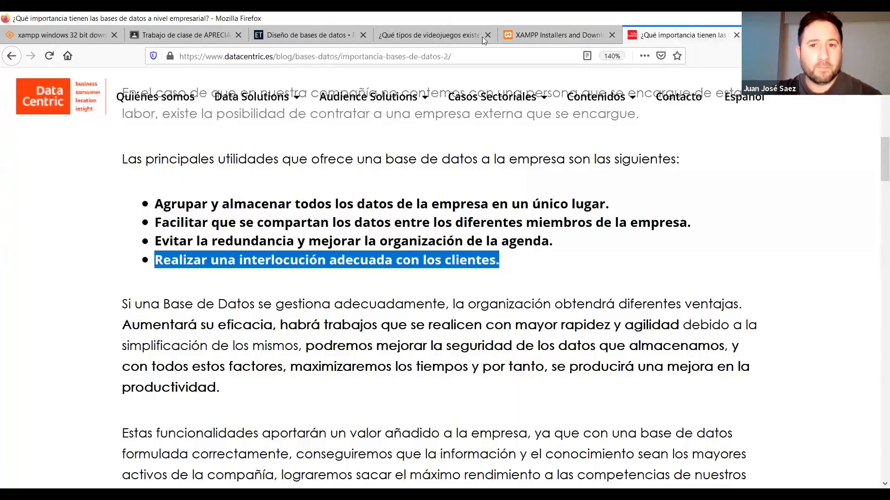
{"action": "key", "text": "ctrl+Tab"}
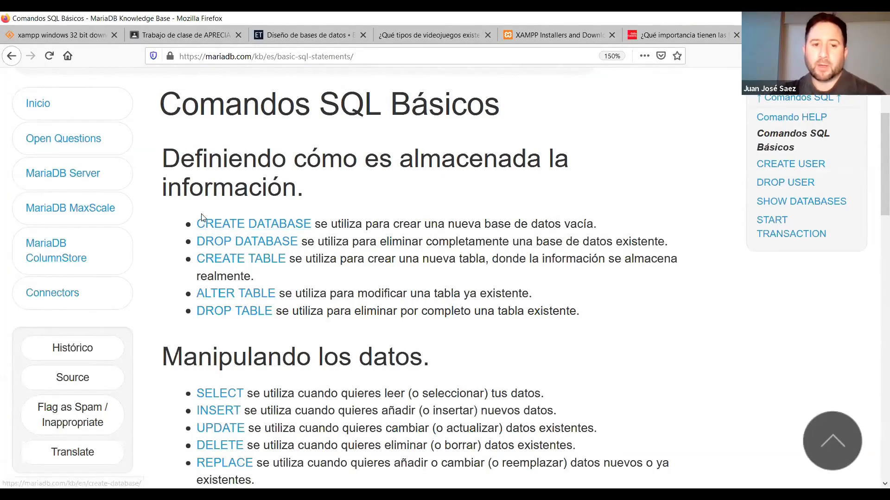
Examine the descriptions of CREATE DATABASE, DROP DATABASE, CREATE TABLE and ALTER TABLE, and view the data manipulation commands.
{"action": "left_click_drag", "start_coordinate": [198, 217], "coordinate": [317, 217]}
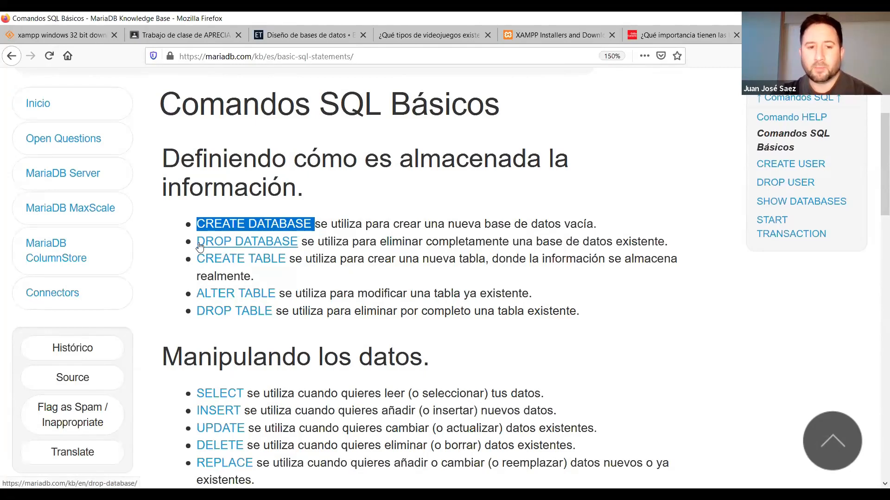
{"action": "left_click_drag", "start_coordinate": [196, 242], "coordinate": [301, 245]}
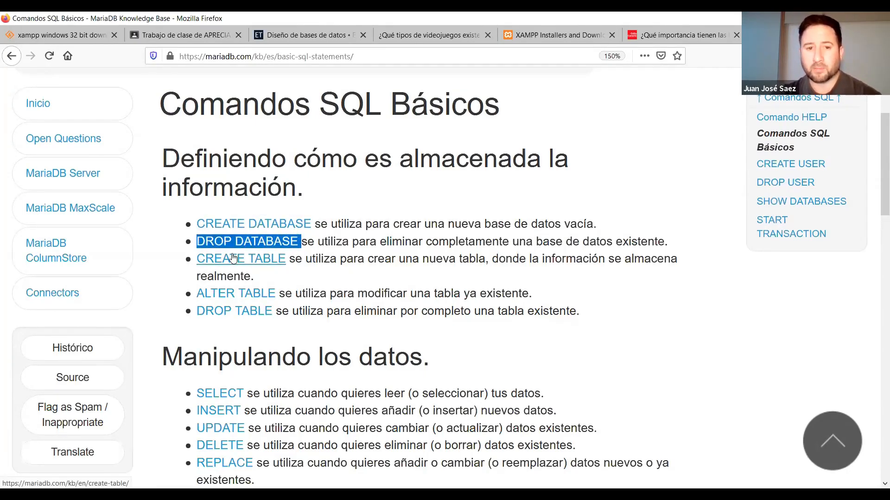
{"action": "left_click", "coordinate": [193, 259]}
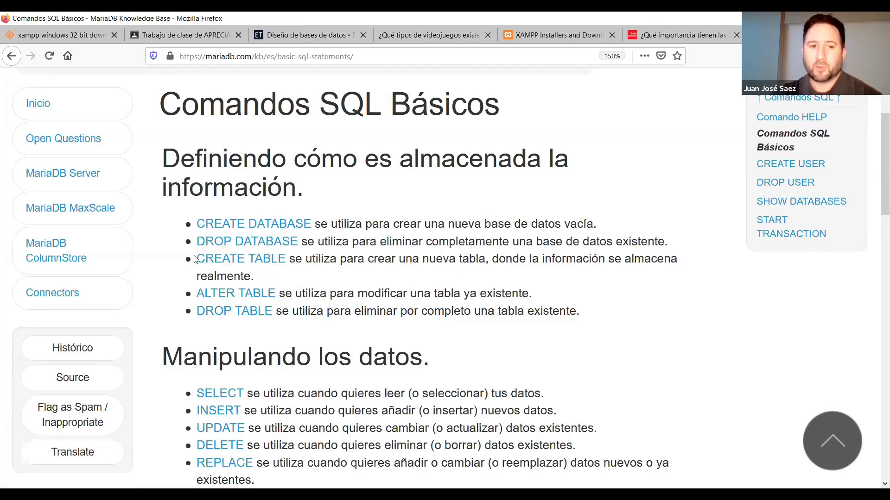
{"action": "left_click_drag", "start_coordinate": [195, 259], "coordinate": [287, 262]}
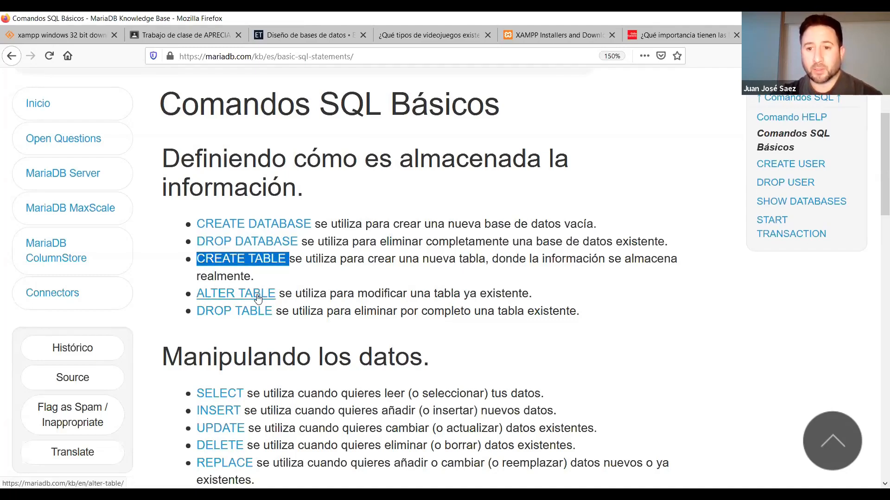
{"action": "left_click_drag", "start_coordinate": [196, 293], "coordinate": [279, 294]}
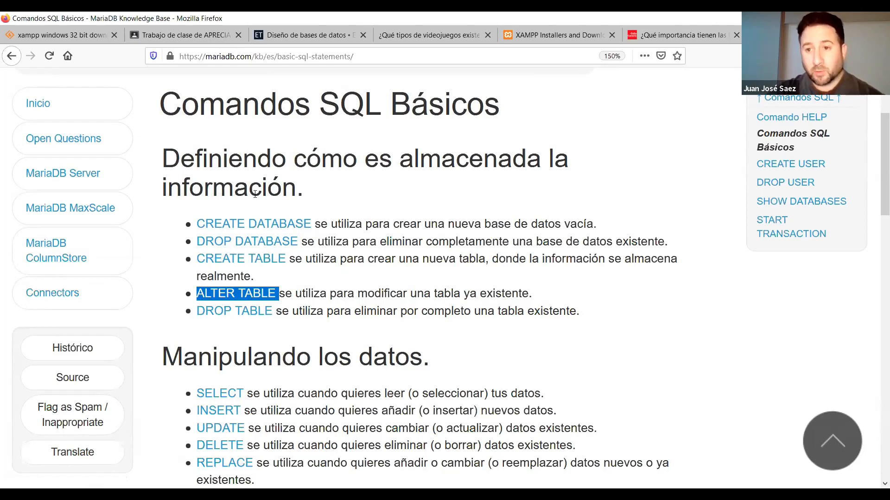
{"action": "scroll", "coordinate": [218, 250], "scroll_direction": "down", "scroll_amount": 5}
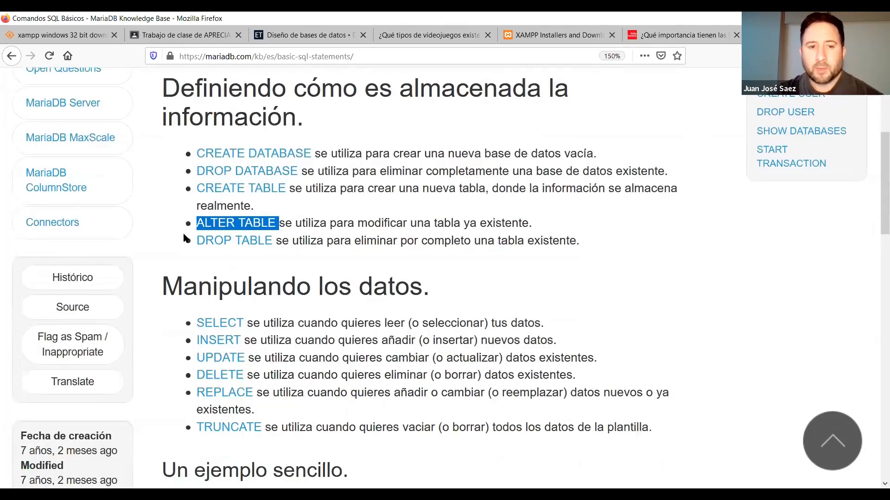
{"action": "scroll", "coordinate": [224, 268], "scroll_direction": "up", "scroll_amount": 3}
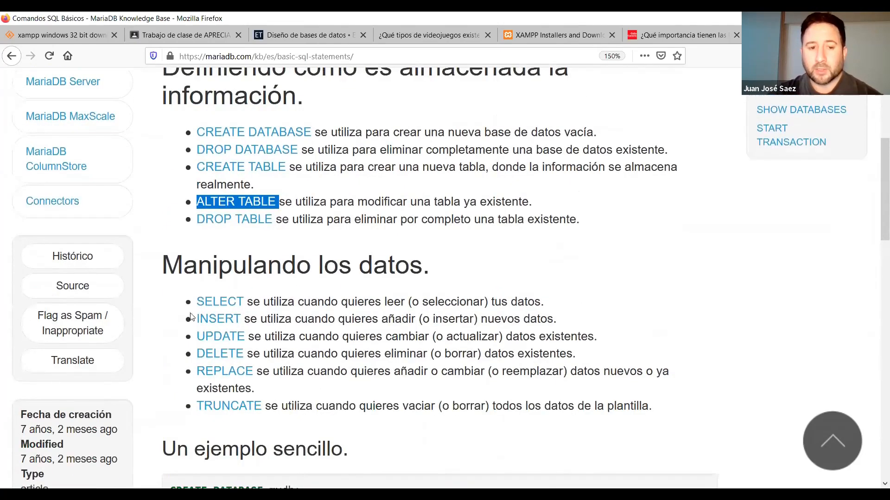
Highlight and read the descriptions of INSERT, SELECT, UPDATE and DELETE in the "Manipulando los datos" section.
{"action": "left_click_drag", "start_coordinate": [194, 318], "coordinate": [570, 320]}
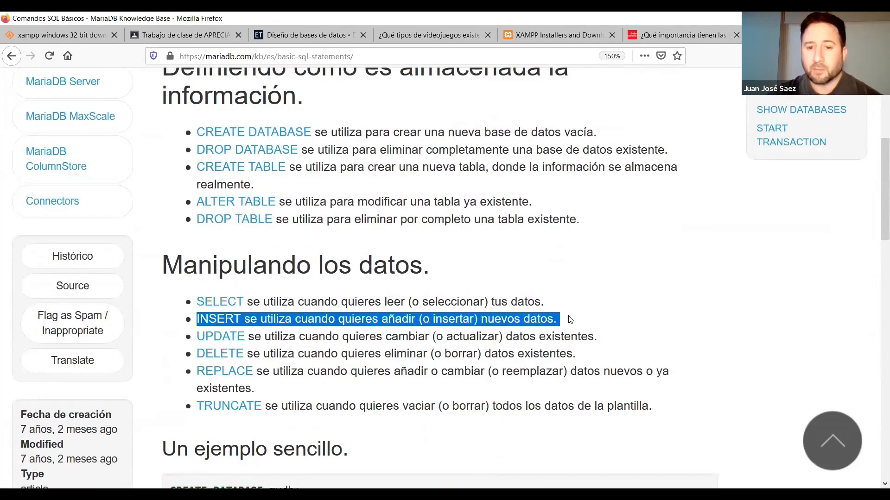
{"action": "left_click_drag", "start_coordinate": [195, 296], "coordinate": [546, 299]}
{"action": "scroll", "coordinate": [510, 296], "scroll_direction": "up", "scroll_amount": 4}
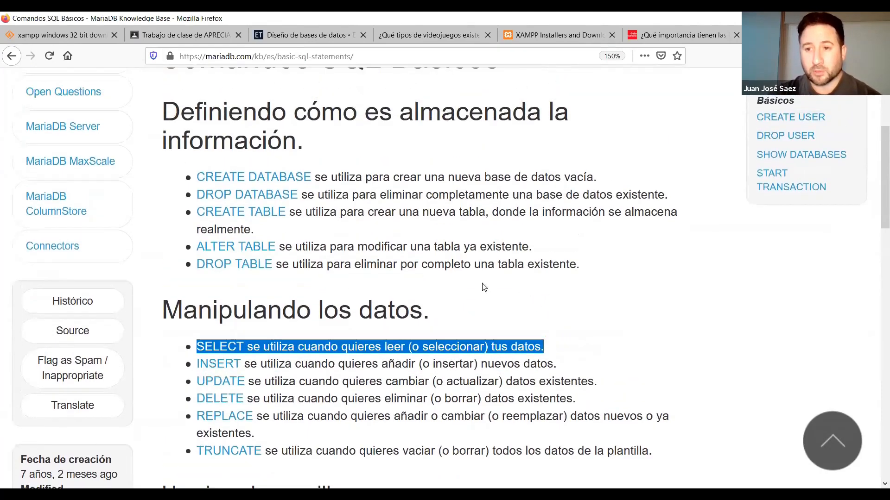
{"action": "scroll", "coordinate": [449, 292], "scroll_direction": "down", "scroll_amount": 6}
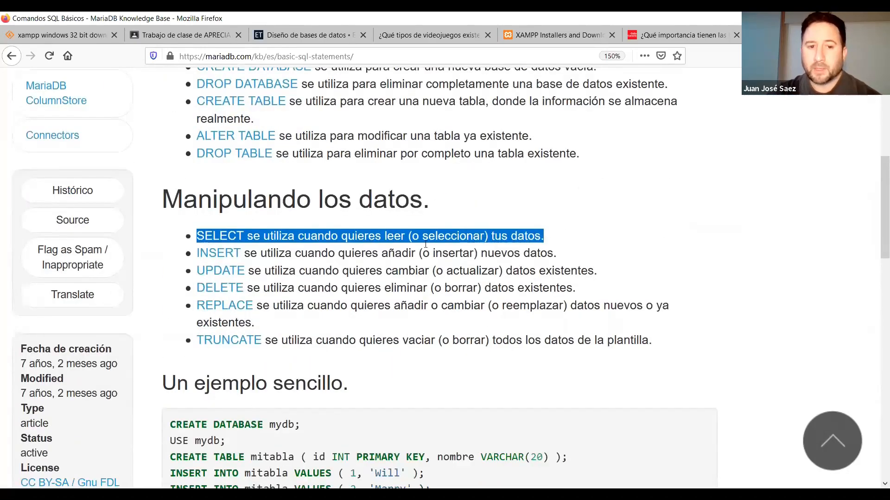
{"action": "scroll", "coordinate": [631, 249], "scroll_direction": "down", "scroll_amount": 1}
{"action": "triple_click", "coordinate": [629, 247]}
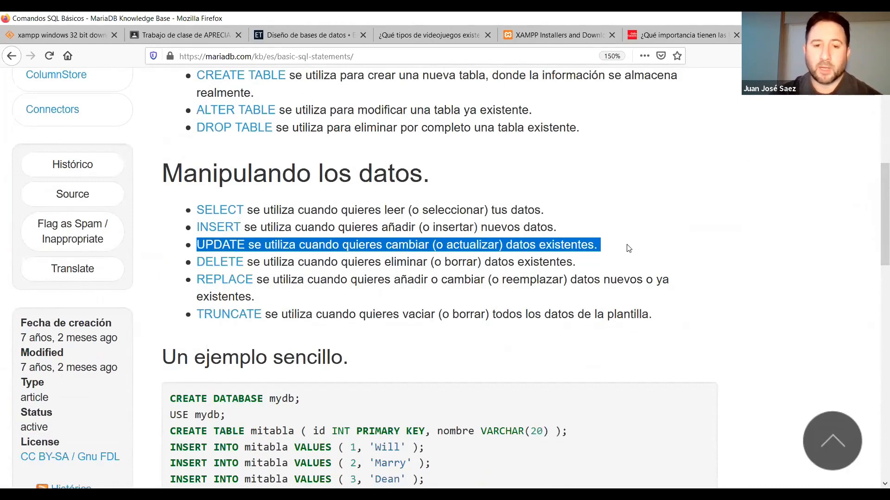
{"action": "left_click_drag", "start_coordinate": [198, 262], "coordinate": [696, 262]}
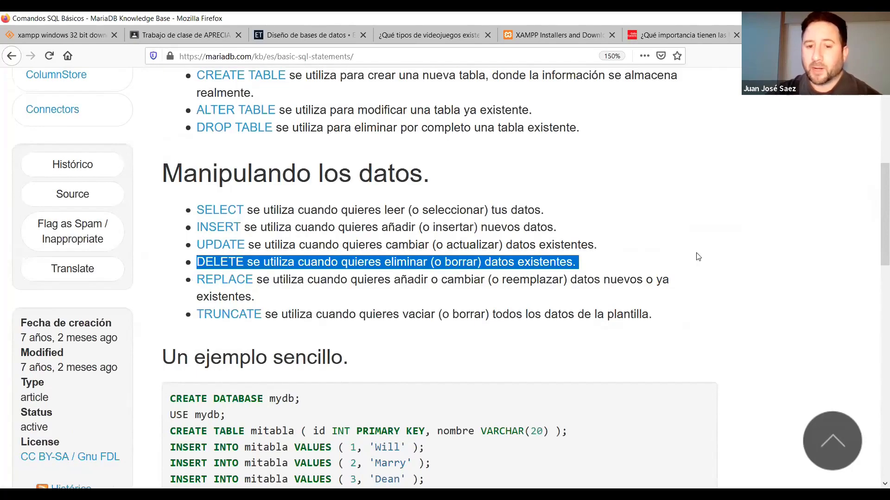
{"action": "scroll", "coordinate": [186, 169], "scroll_direction": "down", "scroll_amount": 2}
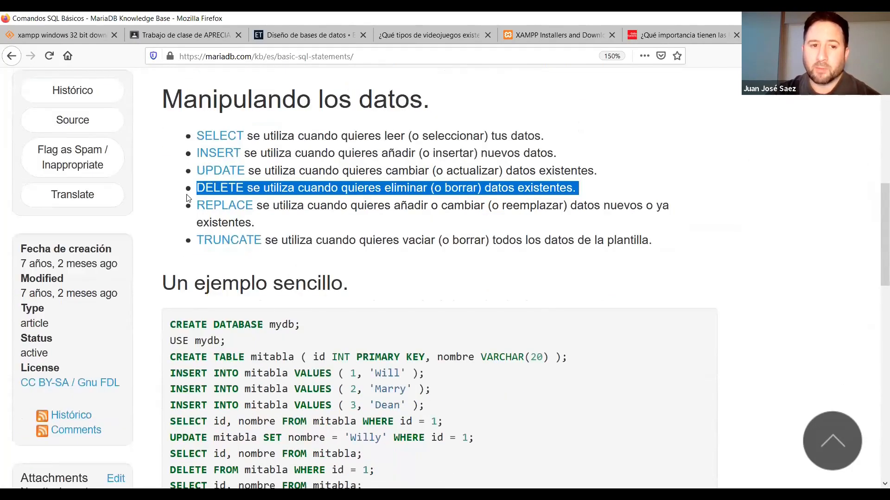
Enlarge the "Un ejemplo sencillo" code to 170% and highlight its CREATE DATABASE and USE mydb statements.
{"action": "scroll", "coordinate": [168, 213], "scroll_direction": "down", "scroll_amount": 5}
{"action": "scroll", "coordinate": [280, 220], "scroll_direction": "up", "scroll_amount": 2}
{"action": "triple_click", "coordinate": [280, 220]}
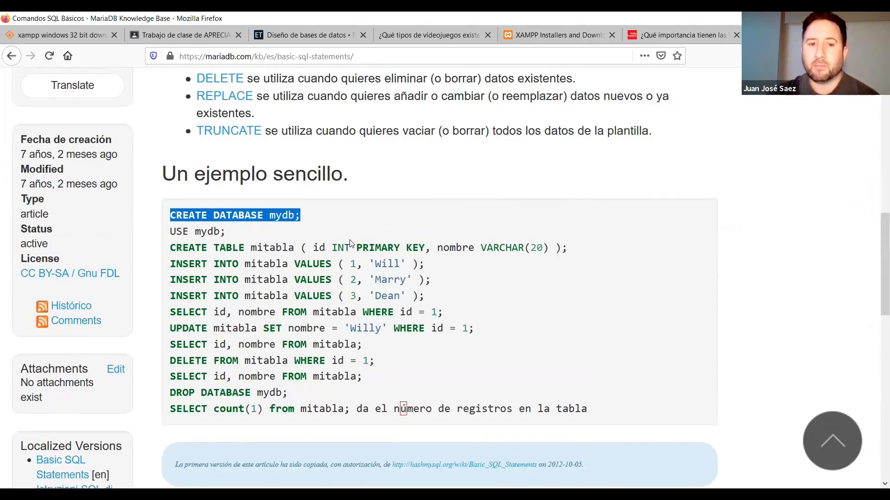
{"action": "key", "text": "ctrl+plus"}
{"action": "key", "text": "ctrl+plus"}
{"action": "left_click", "coordinate": [28, 181]}
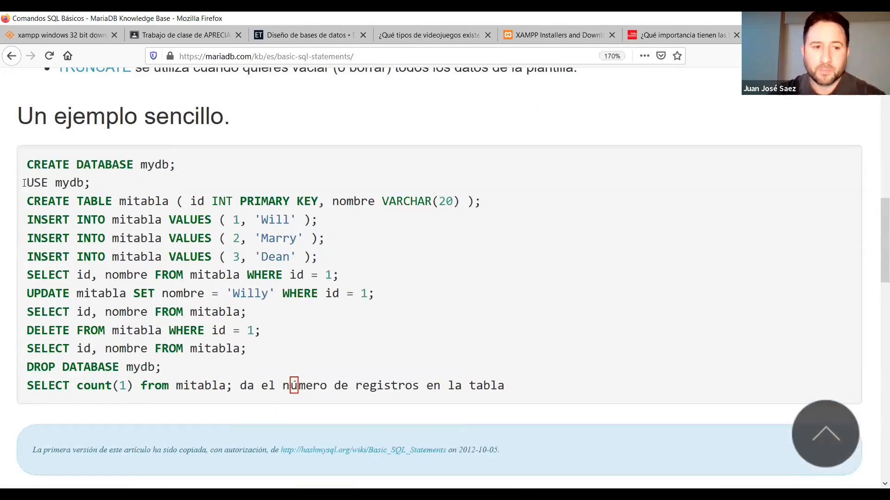
{"action": "triple_click", "coordinate": [51, 184]}
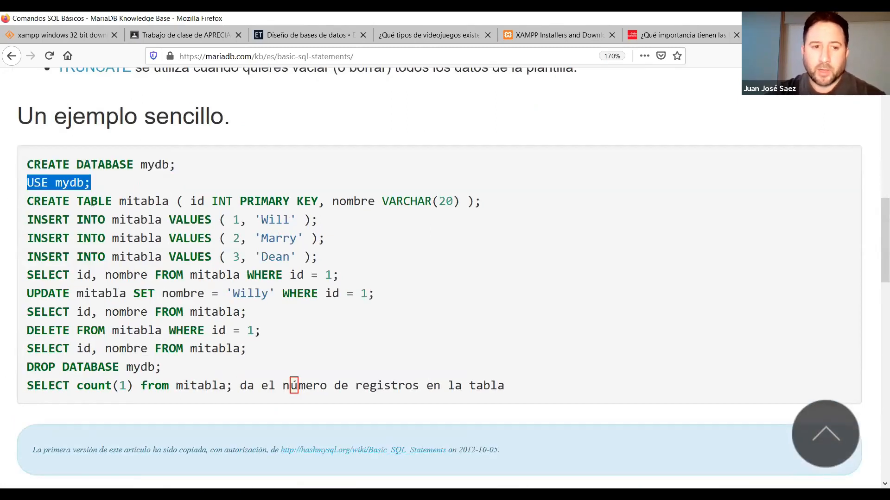
Examine the example's CREATE TABLE statement: table name mitabla, the id INT PRIMARY KEY column and the nombre VARCHAR(20) column.
{"action": "left_click_drag", "start_coordinate": [27, 203], "coordinate": [119, 203]}
{"action": "double_click", "coordinate": [144, 202]}
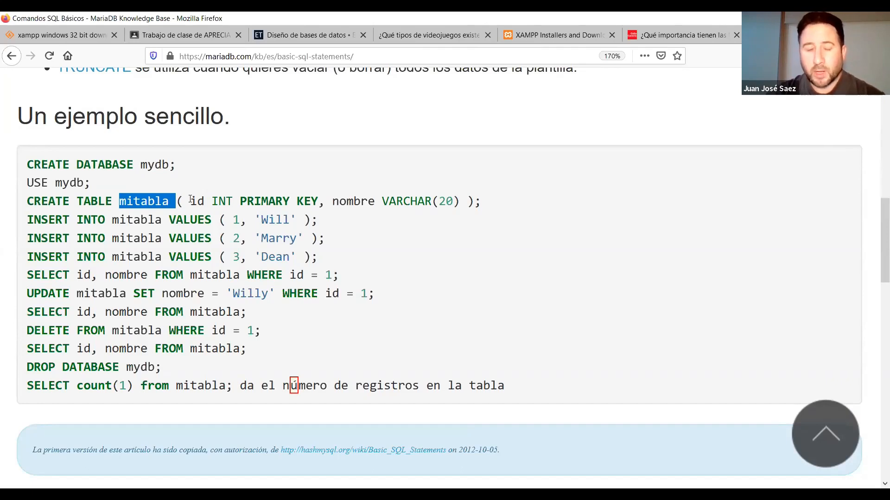
{"action": "left_click_drag", "start_coordinate": [190, 200], "coordinate": [240, 202]}
{"action": "left_click", "coordinate": [208, 200]}
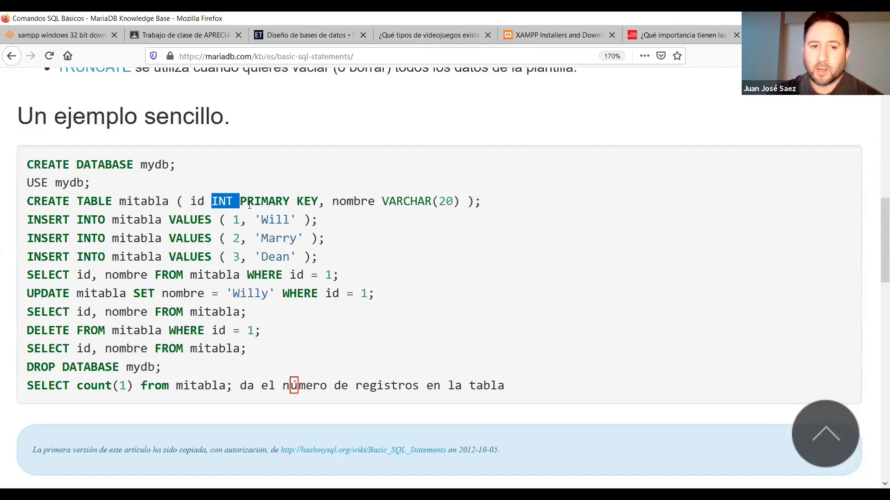
{"action": "double_click", "coordinate": [251, 202]}
{"action": "left_click", "coordinate": [306, 202]}
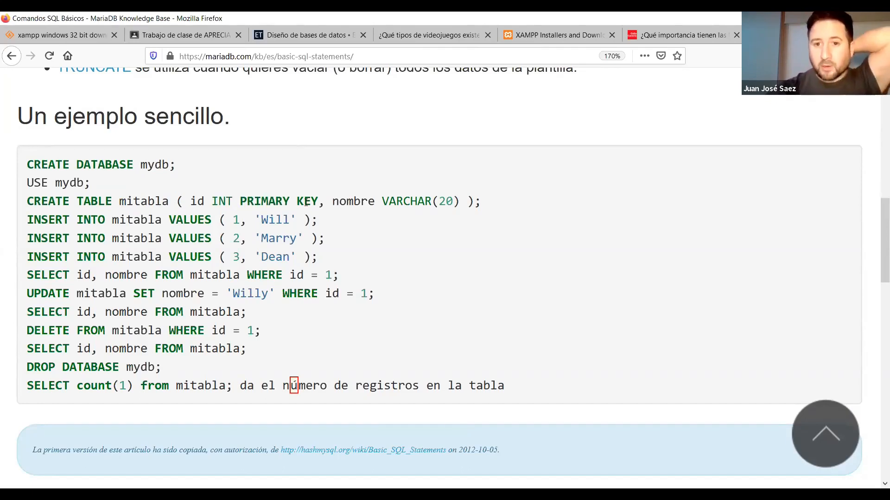
{"action": "double_click", "coordinate": [366, 202]}
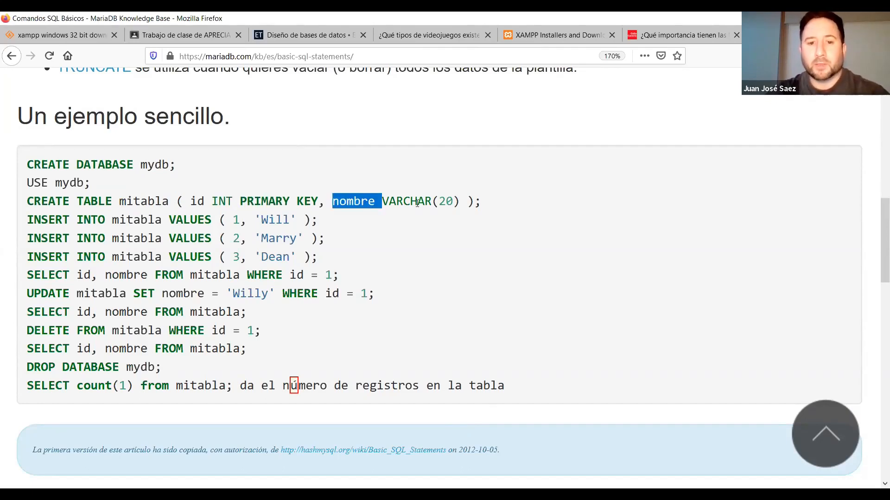
{"action": "double_click", "coordinate": [406, 202]}
{"action": "left_click", "coordinate": [449, 201]}
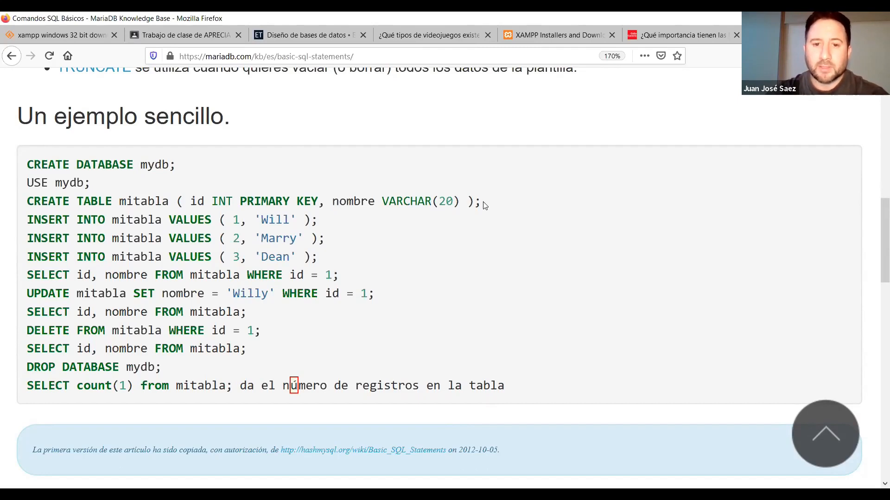
{"action": "left_click_drag", "start_coordinate": [482, 203], "coordinate": [14, 203]}
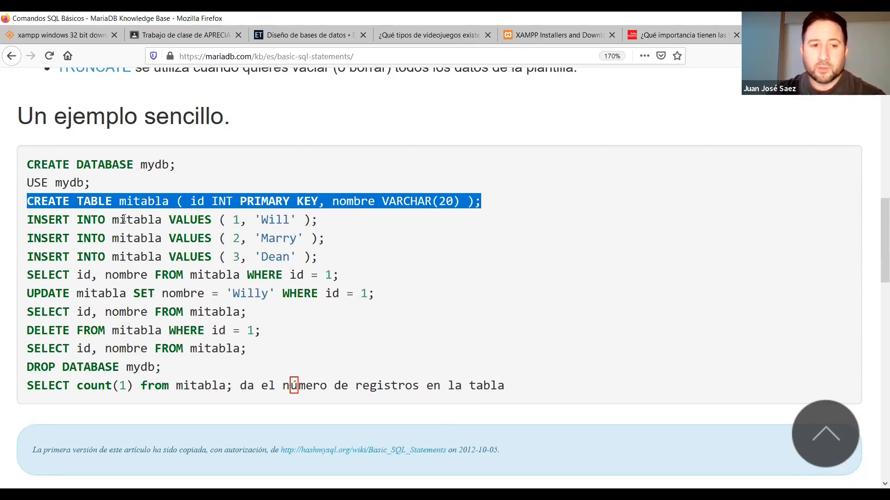
Compare the values in the example's first INSERT statement with the id and nombre columns of mitabla.
{"action": "left_click", "coordinate": [173, 221]}
{"action": "left_click_drag", "start_coordinate": [230, 220], "coordinate": [242, 221]}
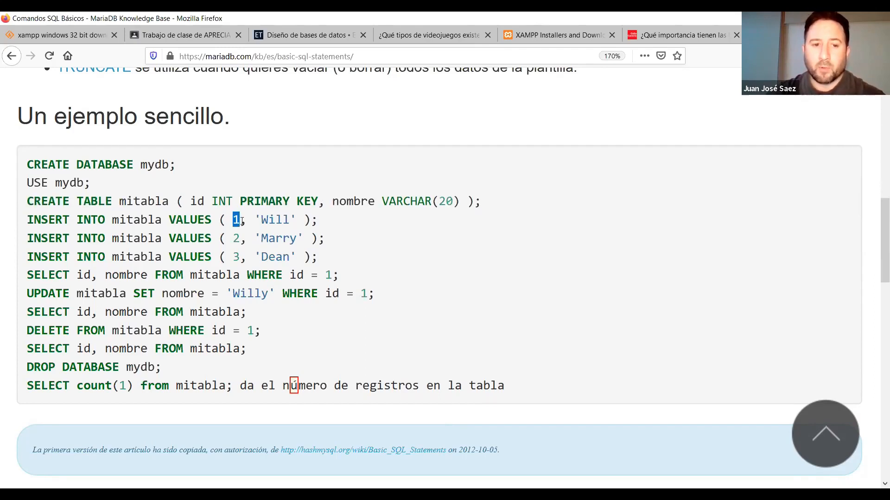
{"action": "double_click", "coordinate": [274, 220]}
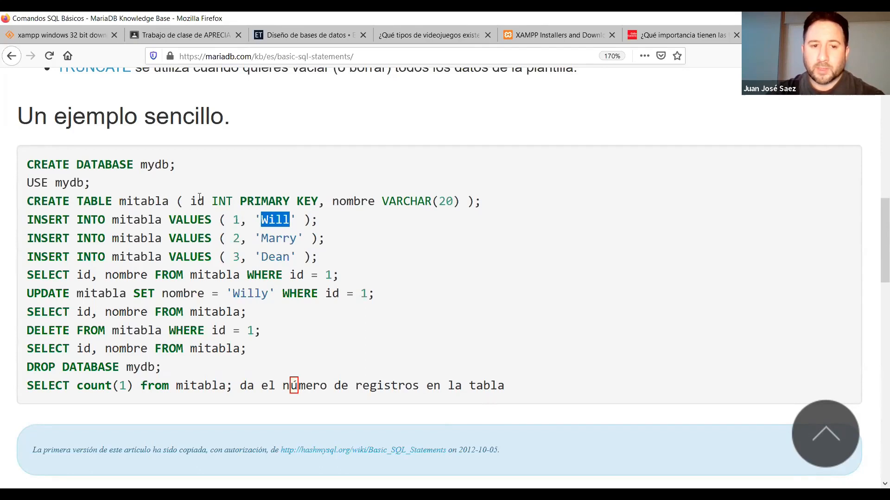
{"action": "double_click", "coordinate": [199, 201]}
{"action": "double_click", "coordinate": [372, 200]}
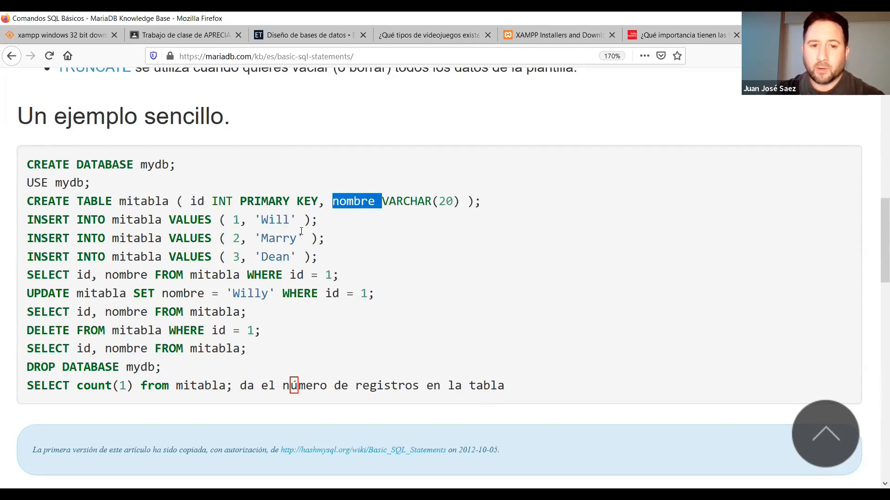
{"action": "double_click", "coordinate": [280, 222]}
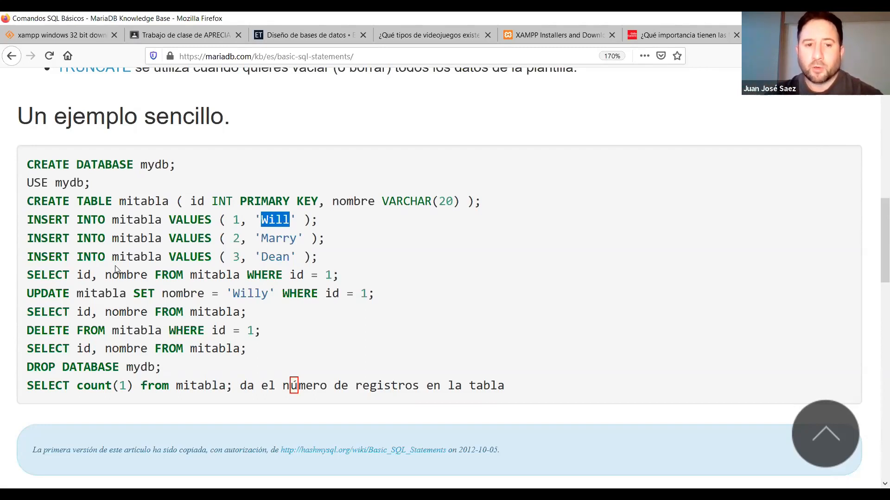
{"action": "left_click", "coordinate": [295, 241]}
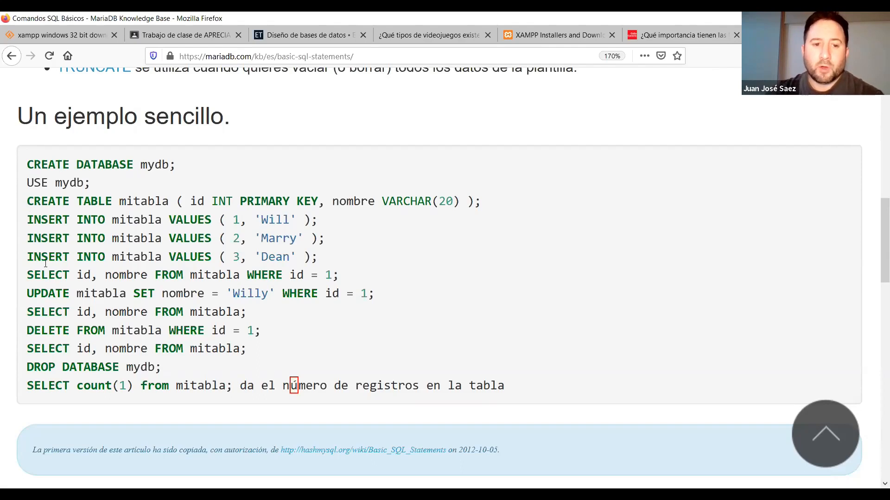
Examine each part of the query SELECT id, nombre FROM mitabla WHERE id = 1, including its WHERE condition.
{"action": "left_click_drag", "start_coordinate": [19, 276], "coordinate": [361, 280]}
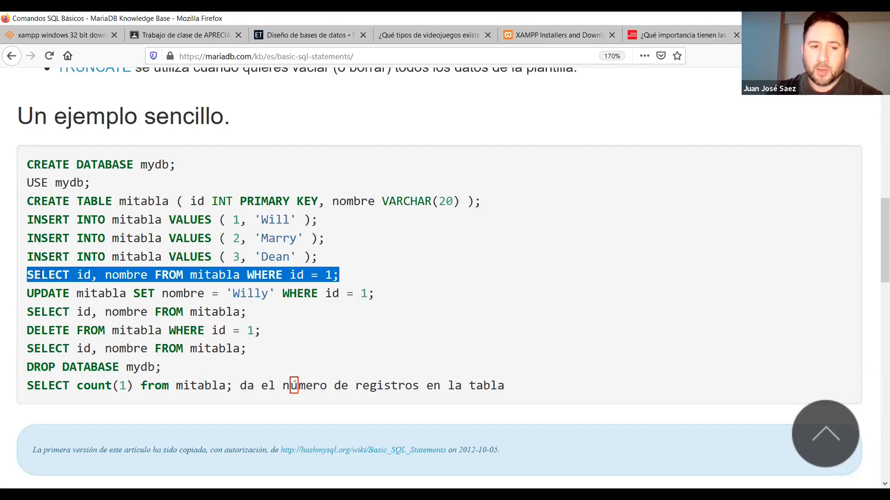
{"action": "double_click", "coordinate": [42, 275]}
{"action": "double_click", "coordinate": [83, 275]}
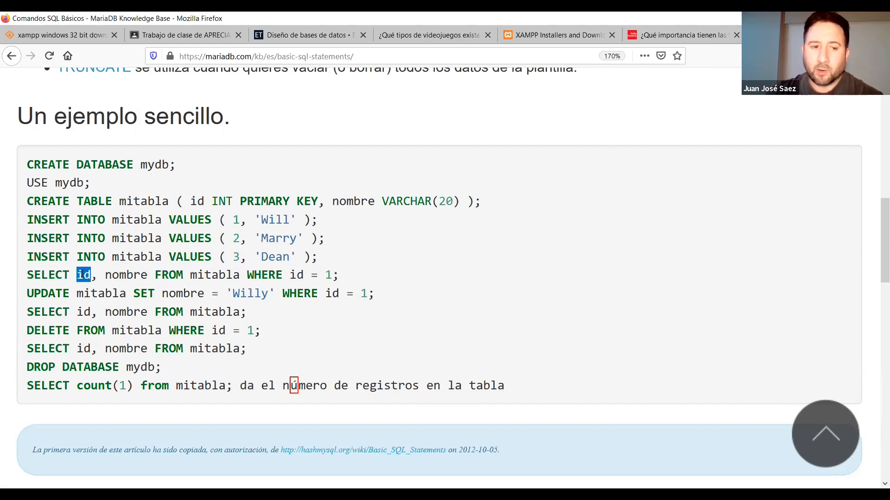
{"action": "double_click", "coordinate": [114, 276]}
{"action": "double_click", "coordinate": [84, 275]}
{"action": "left_click", "coordinate": [120, 274]}
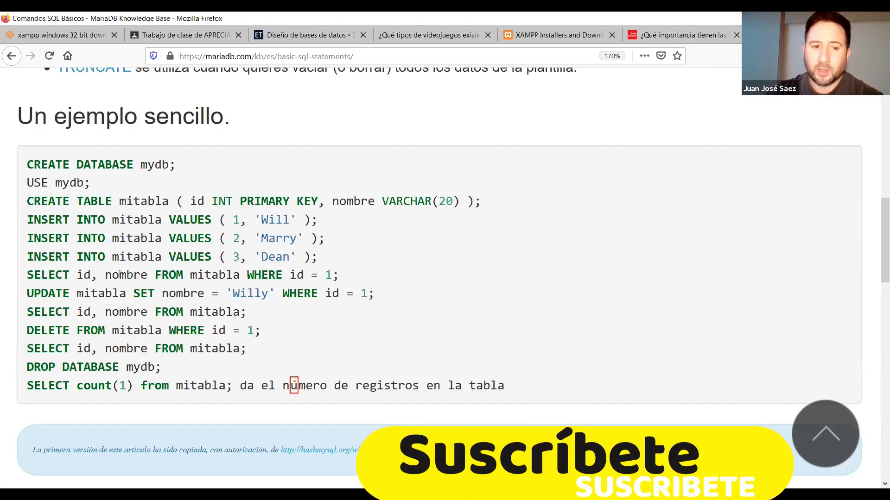
{"action": "double_click", "coordinate": [120, 275]}
{"action": "double_click", "coordinate": [160, 275]}
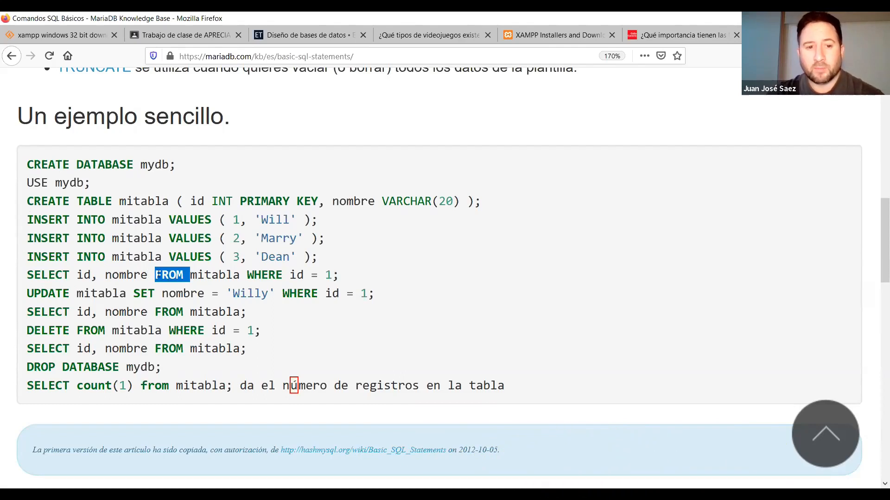
{"action": "double_click", "coordinate": [208, 275]}
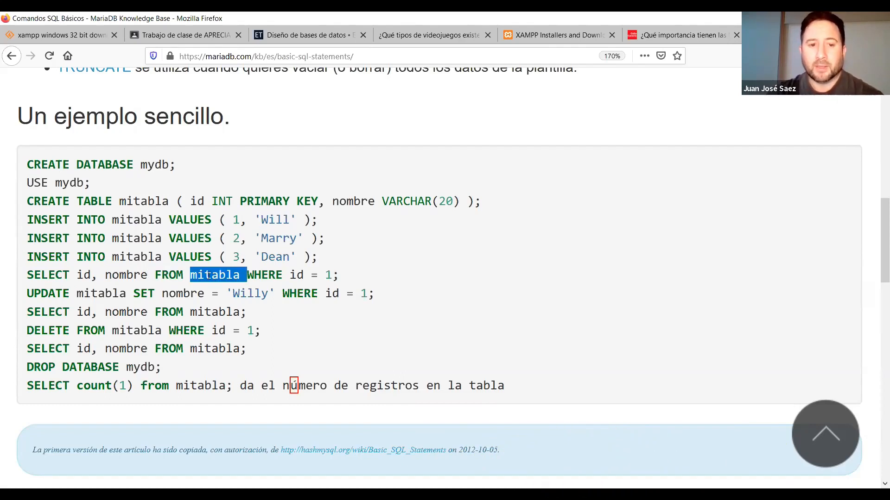
{"action": "double_click", "coordinate": [264, 275]}
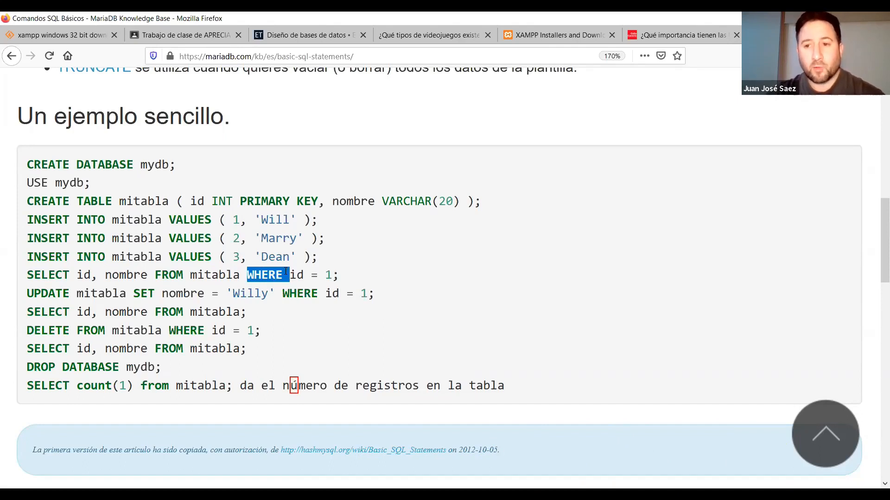
{"action": "left_click_drag", "start_coordinate": [290, 275], "coordinate": [332, 275]}
Relate the SELECT query's requested columns and id = 1 condition to the first INSERT statement.
{"action": "mouse_move", "coordinate": [26, 287]}
{"action": "left_mouse_down"}
{"action": "mouse_move", "coordinate": [9, 276]}
{"action": "mouse_move", "coordinate": [34, 286]}
{"action": "mouse_move", "coordinate": [27, 276]}
{"action": "left_mouse_up"}
{"action": "left_click", "coordinate": [80, 275]}
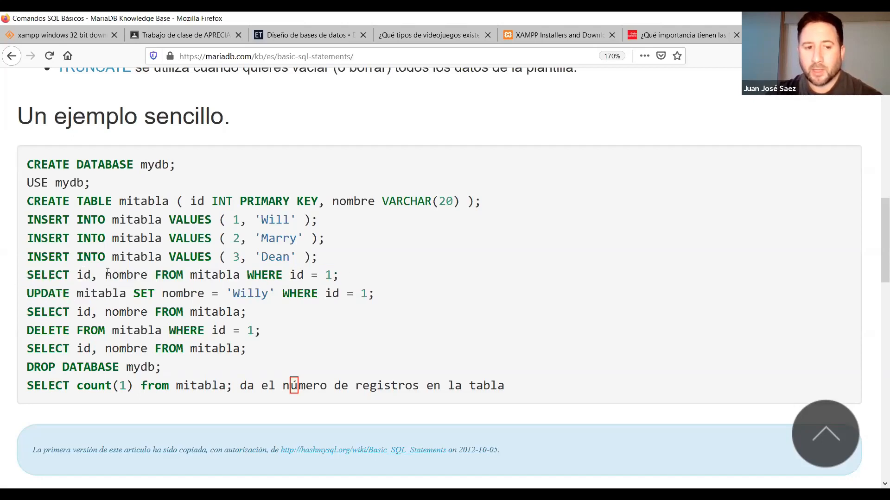
{"action": "double_click", "coordinate": [83, 275]}
{"action": "left_click", "coordinate": [145, 278]}
{"action": "double_click", "coordinate": [145, 276]}
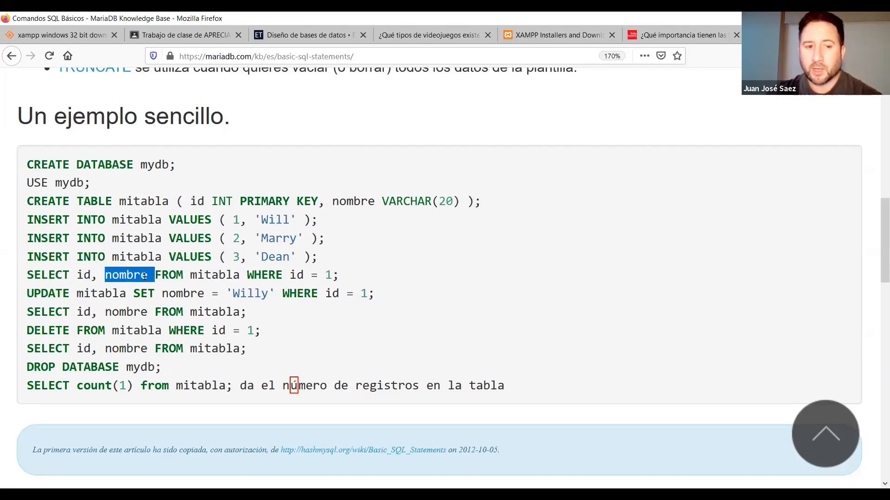
{"action": "left_click_drag", "start_coordinate": [298, 276], "coordinate": [324, 277]}
{"action": "left_click_drag", "start_coordinate": [346, 221], "coordinate": [19, 228]}
Examine the UPDATE mitabla SET nombre statement and compare it with the name stored by the first INSERT.
{"action": "left_click", "coordinate": [42, 298]}
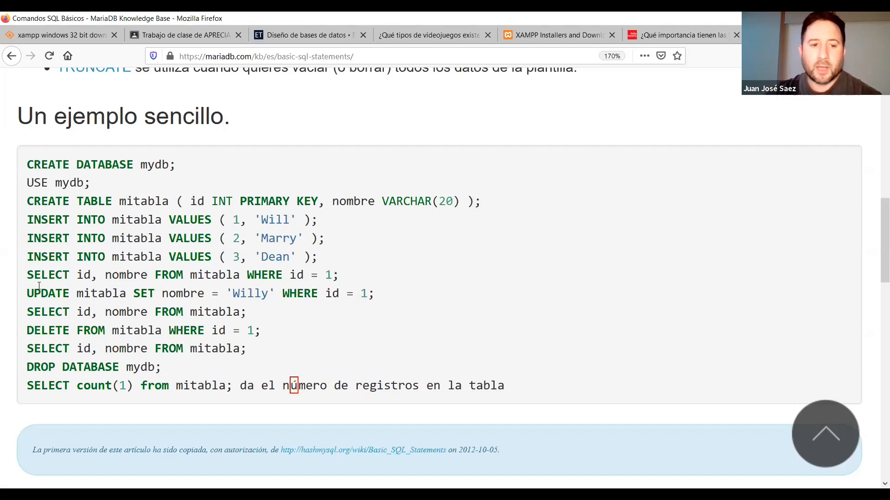
{"action": "double_click", "coordinate": [39, 286]}
{"action": "double_click", "coordinate": [88, 288]}
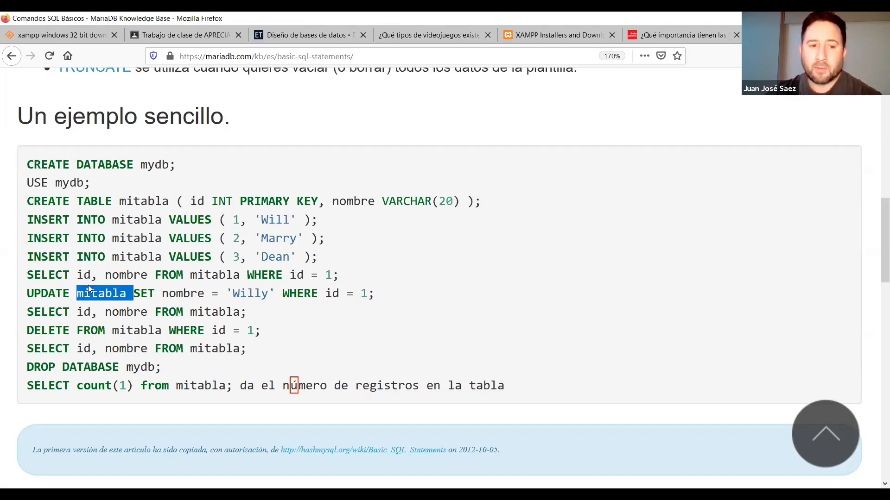
{"action": "double_click", "coordinate": [147, 293]}
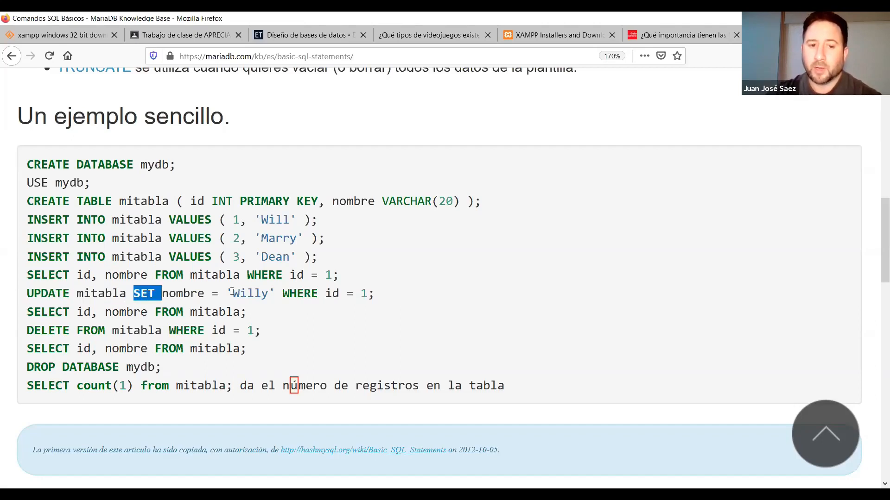
{"action": "double_click", "coordinate": [365, 294]}
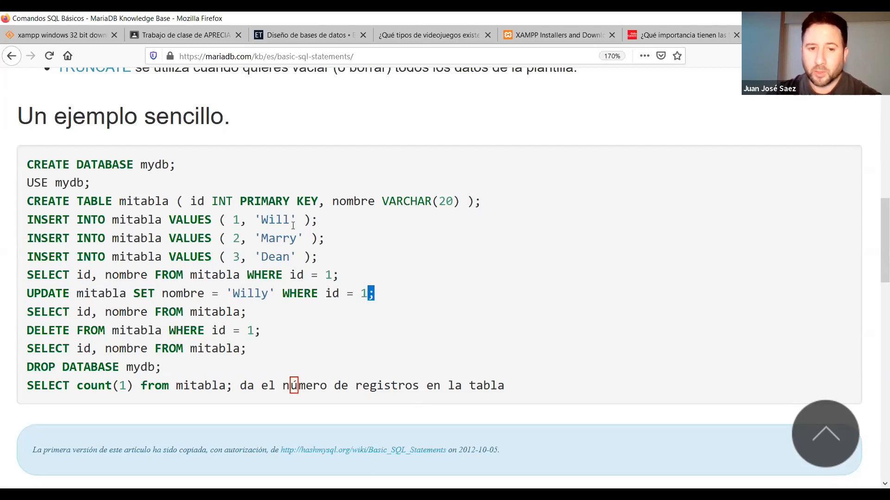
{"action": "left_click_drag", "start_coordinate": [292, 221], "coordinate": [263, 221]}
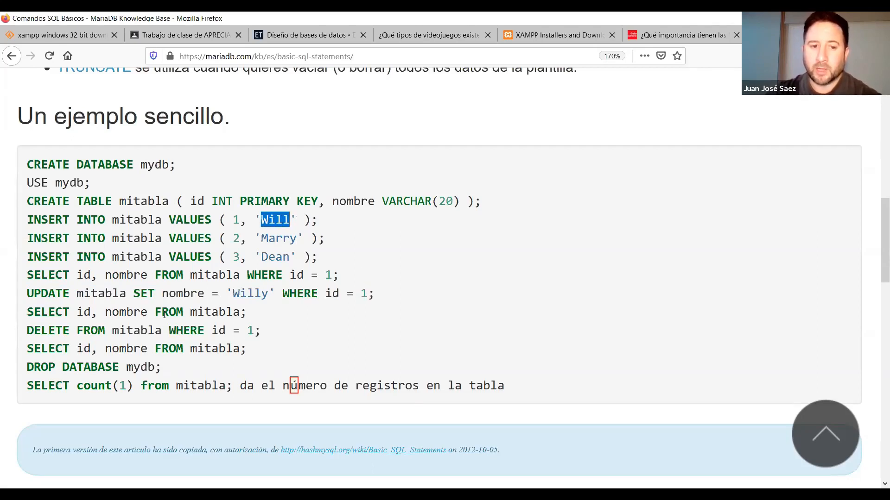
{"action": "double_click", "coordinate": [38, 293]}
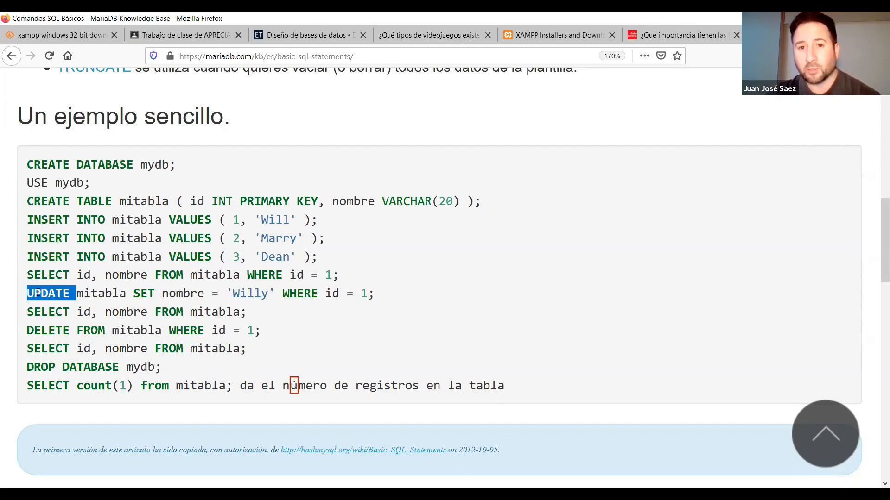
{"action": "left_click", "coordinate": [30, 310]}
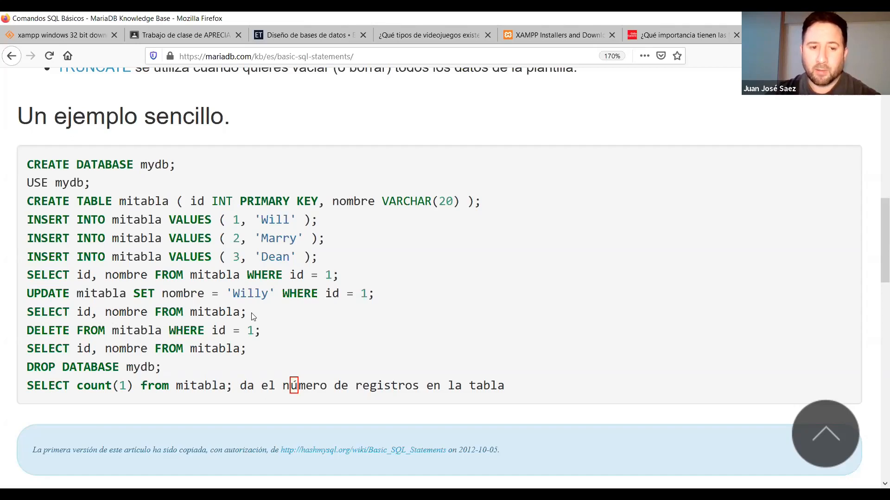
Compare the unfiltered query SELECT id, nombre FROM mitabla with the earlier one restricted by WHERE id = 1, noting its requested columns.
{"action": "left_click_drag", "start_coordinate": [247, 313], "coordinate": [1, 314]}
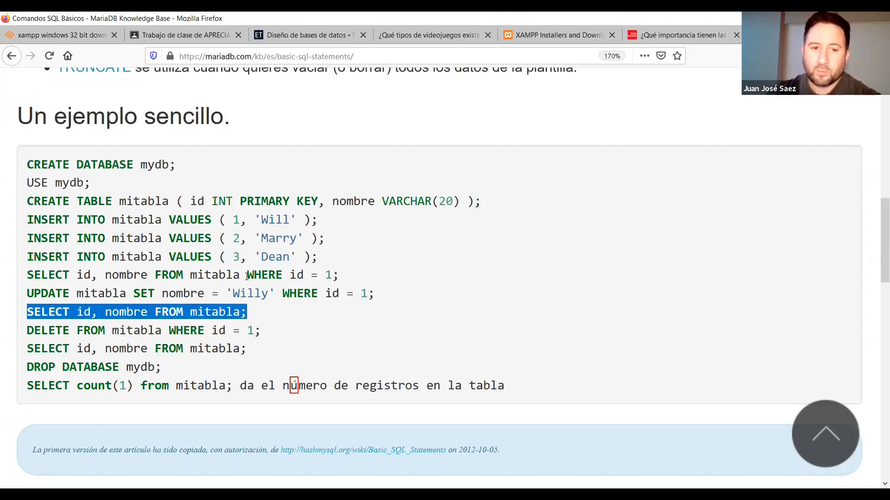
{"action": "left_click_drag", "start_coordinate": [247, 277], "coordinate": [345, 278]}
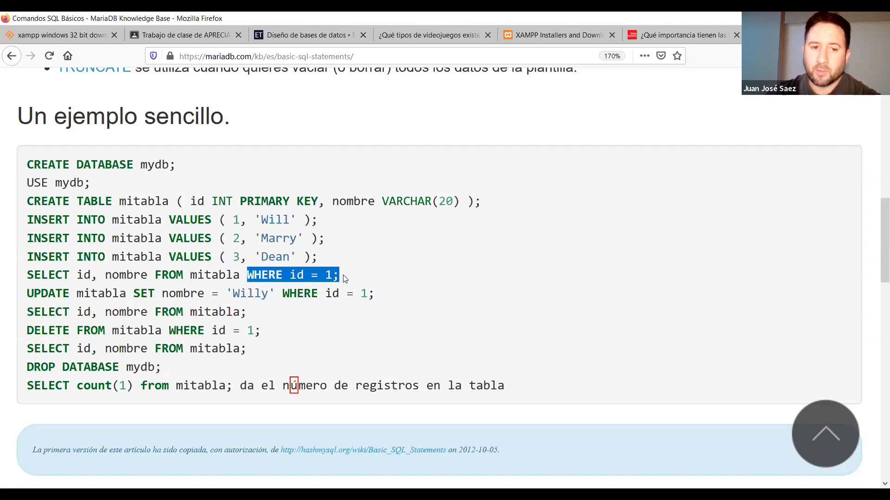
{"action": "left_click_drag", "start_coordinate": [241, 312], "coordinate": [5, 314]}
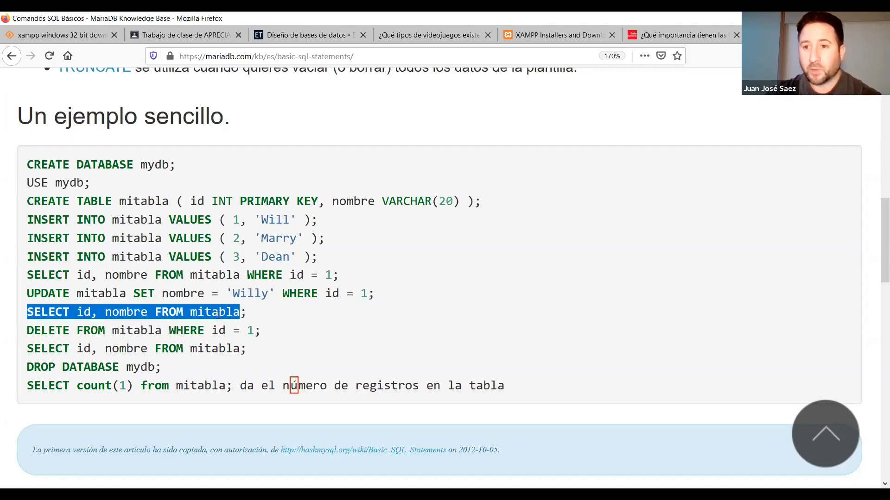
{"action": "double_click", "coordinate": [80, 312]}
{"action": "left_click", "coordinate": [99, 312]}
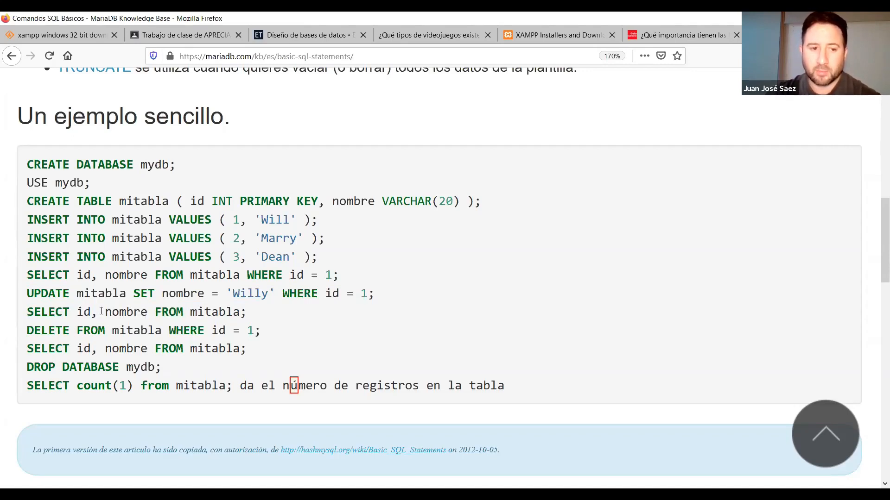
{"action": "double_click", "coordinate": [127, 312]}
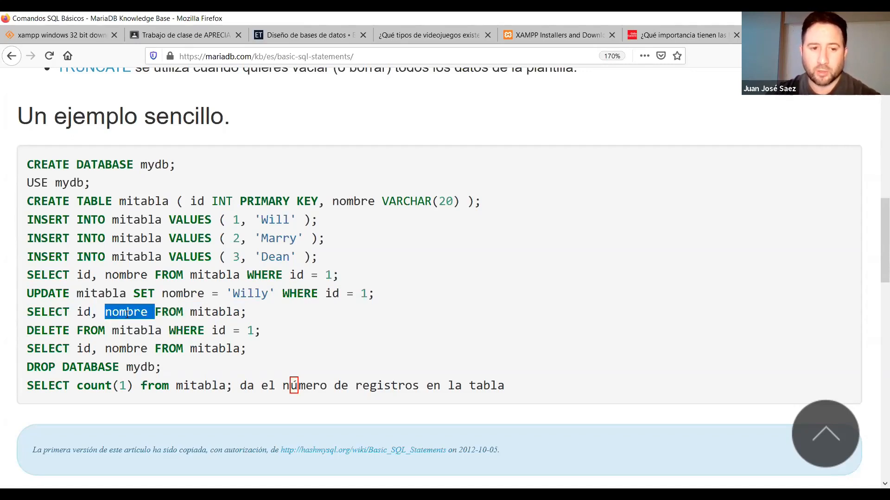
{"action": "double_click", "coordinate": [84, 312]}
{"action": "left_click", "coordinate": [65, 323]}
Examine each part of DELETE FROM mitabla WHERE id = 1 and relate its condition to the rows added by the three INSERT statements.
{"action": "double_click", "coordinate": [51, 330]}
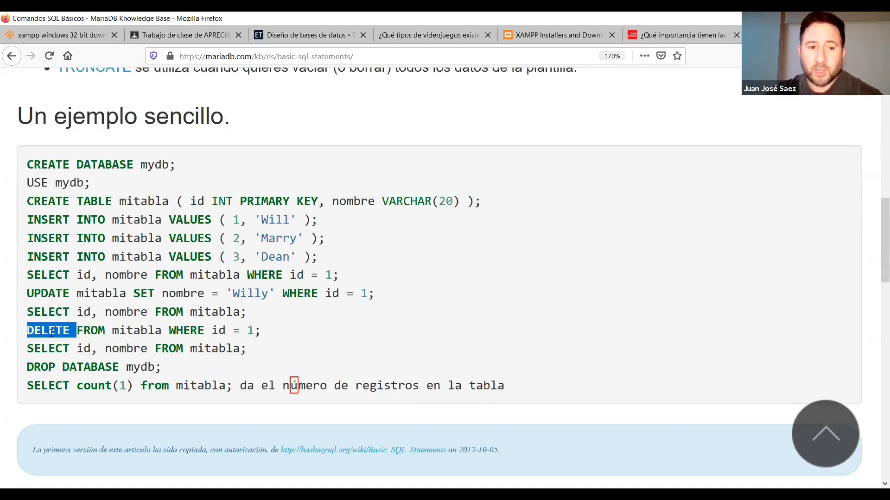
{"action": "double_click", "coordinate": [130, 330]}
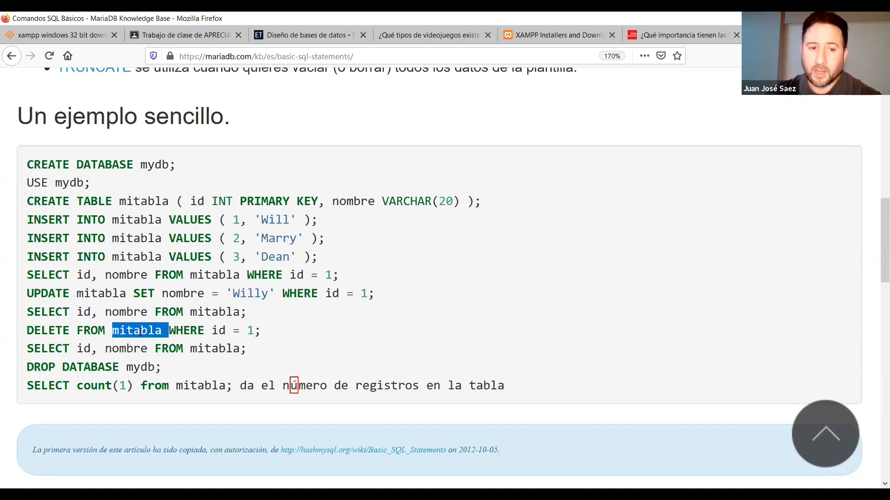
{"action": "left_click", "coordinate": [141, 331]}
{"action": "double_click", "coordinate": [185, 331]}
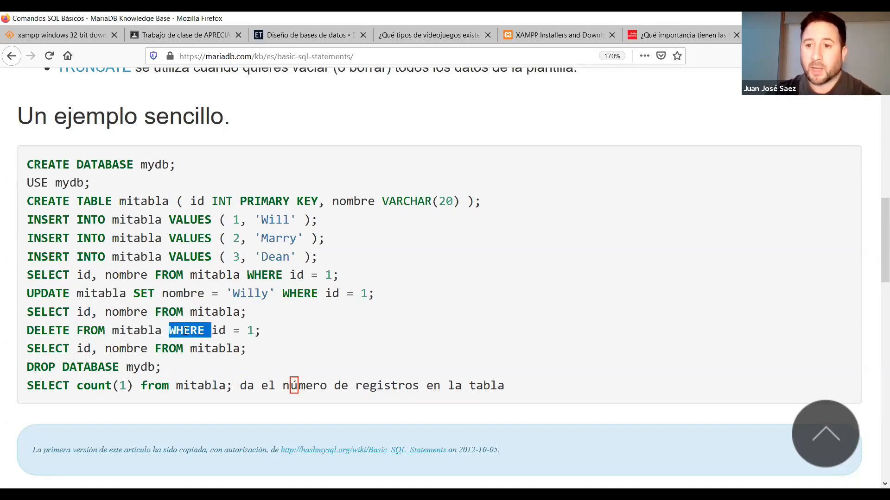
{"action": "left_click_drag", "start_coordinate": [212, 331], "coordinate": [261, 330]}
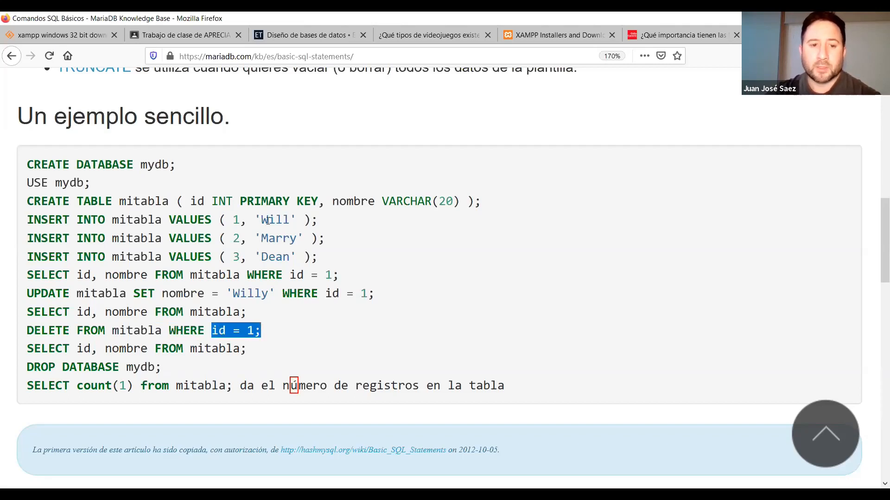
{"action": "left_click_drag", "start_coordinate": [28, 220], "coordinate": [440, 214]}
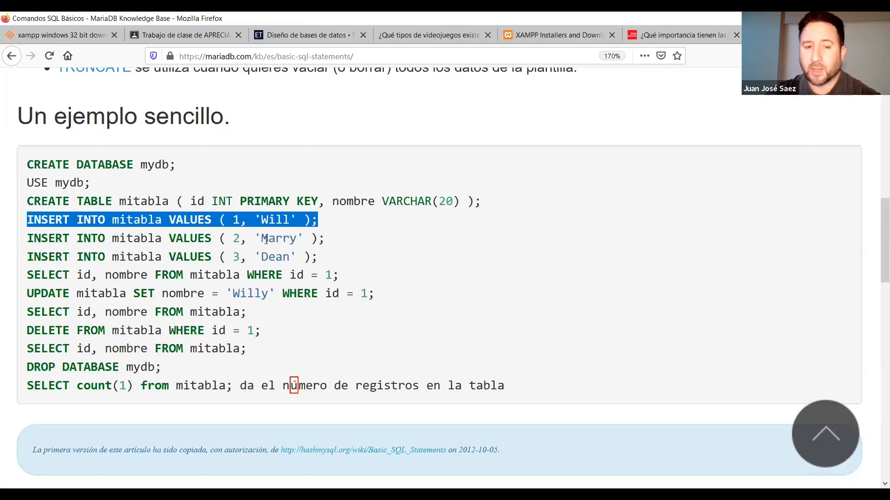
{"action": "double_click", "coordinate": [240, 240]}
{"action": "double_click", "coordinate": [237, 258]}
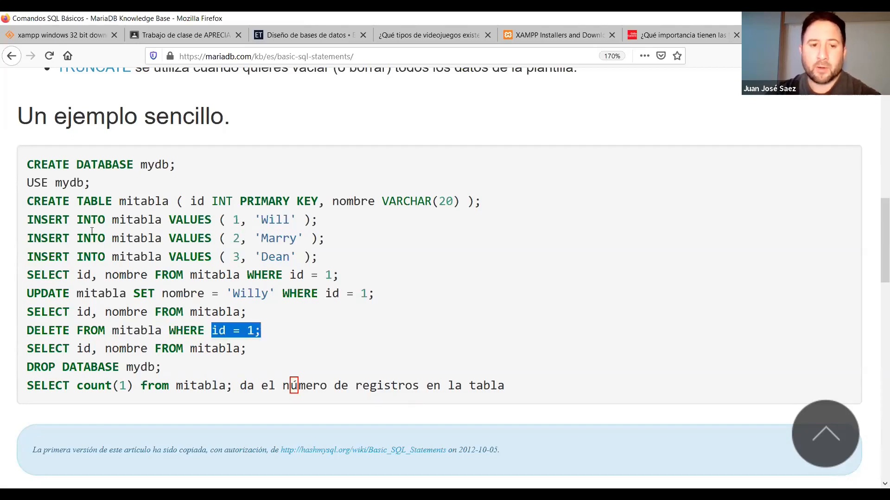
Examine the final SELECT id, nombre FROM mitabla query in relation to the preceding DELETE statement.
{"action": "left_click", "coordinate": [28, 346]}
{"action": "left_click_drag", "start_coordinate": [28, 347], "coordinate": [294, 352]}
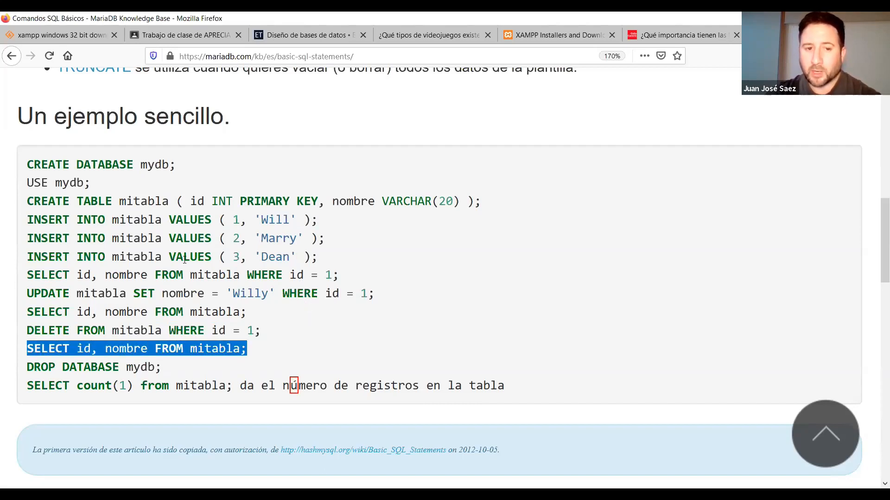
{"action": "double_click", "coordinate": [40, 330]}
Examine each part of the DROP DATABASE mydb statement: the command, the object type and the database name.
{"action": "double_click", "coordinate": [40, 368]}
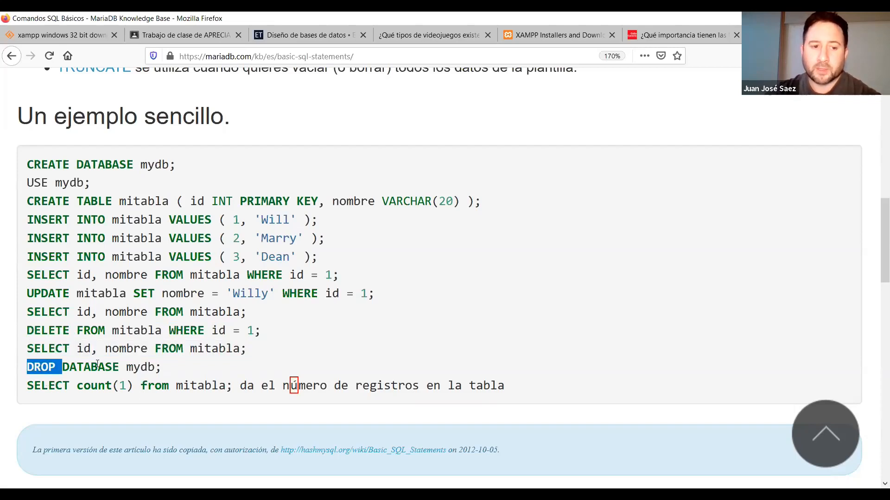
{"action": "double_click", "coordinate": [98, 367]}
{"action": "double_click", "coordinate": [41, 366]}
{"action": "double_click", "coordinate": [81, 367]}
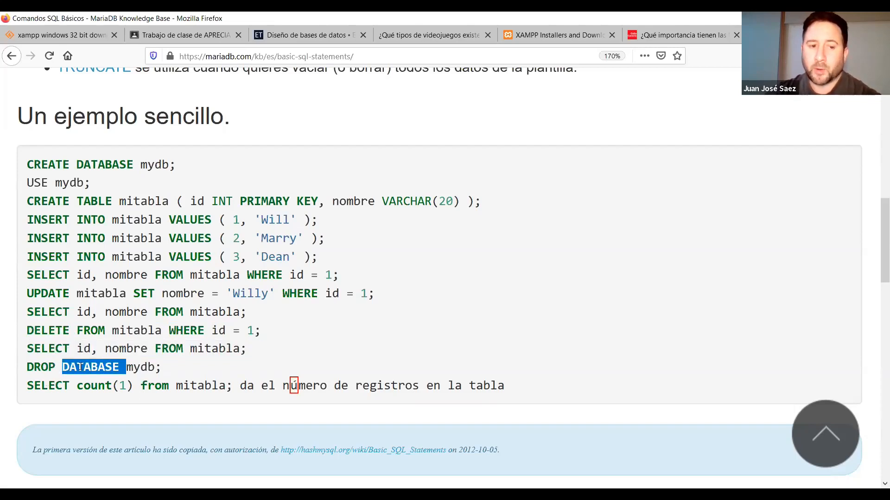
{"action": "double_click", "coordinate": [40, 367]}
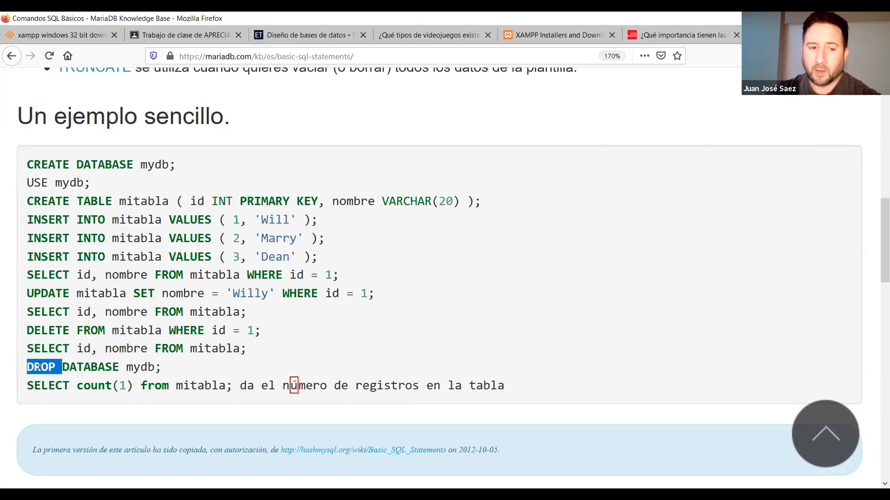
{"action": "double_click", "coordinate": [114, 365]}
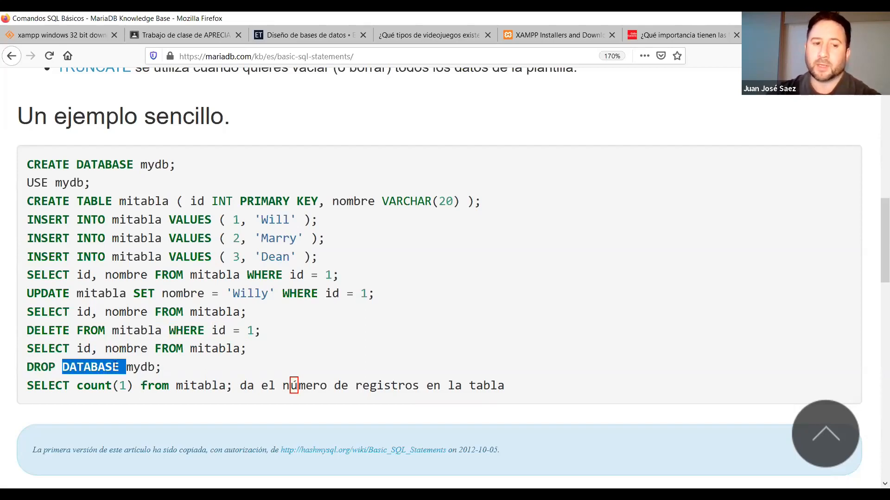
{"action": "double_click", "coordinate": [144, 367]}
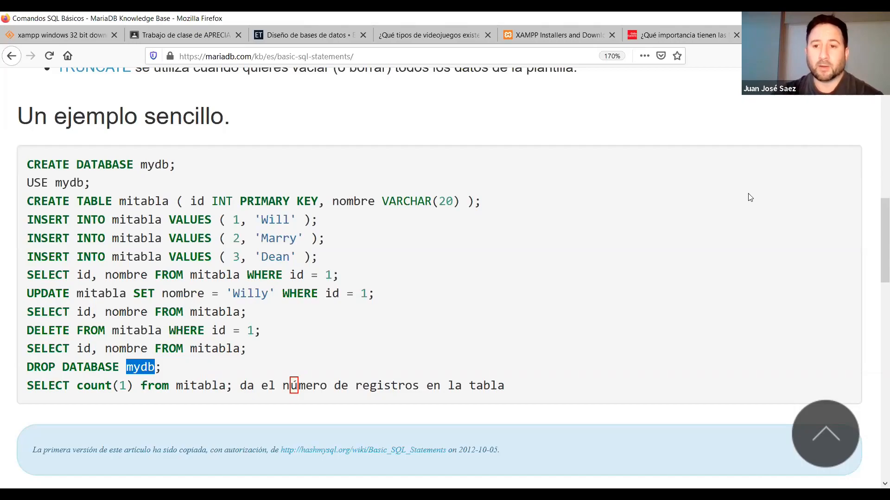
Switch to the XAMPP Control Panel, open MySQL's phpMyAdmin and create a database named Juegos with utf8mb4_general_ci collation.
{"action": "key", "text": "alt+Tab"}
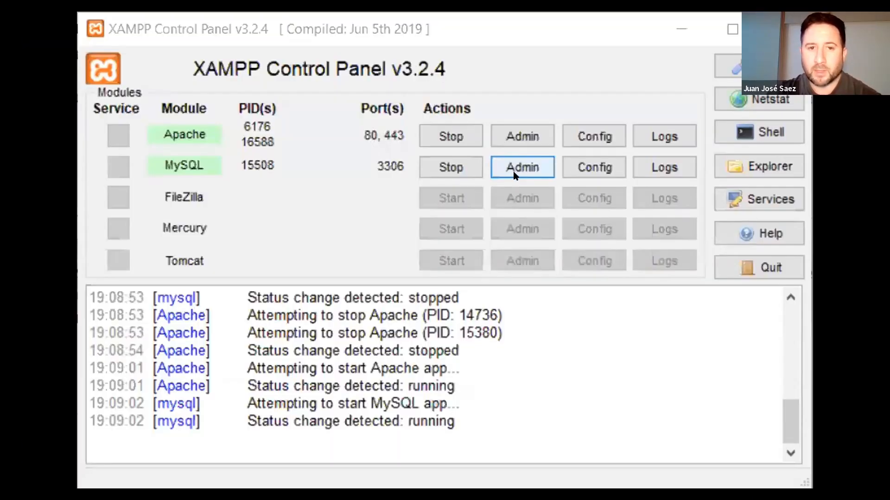
{"action": "left_click", "coordinate": [515, 175]}
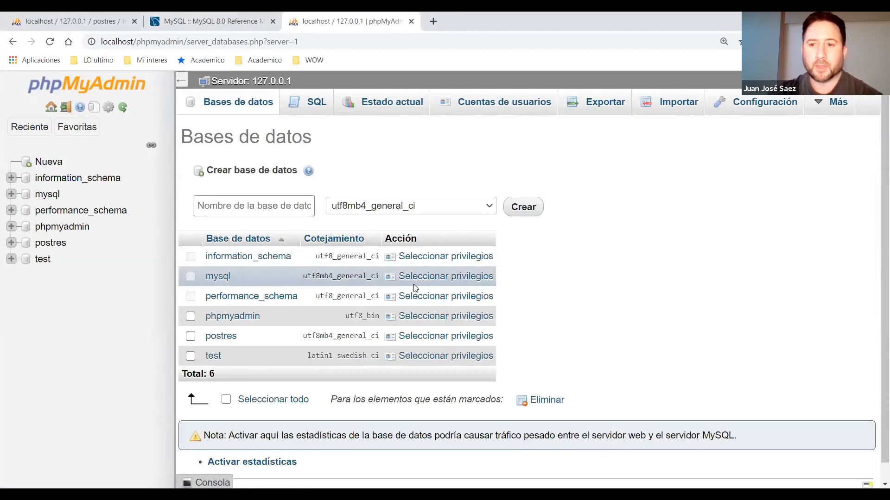
{"action": "type", "text": "JUegos"}
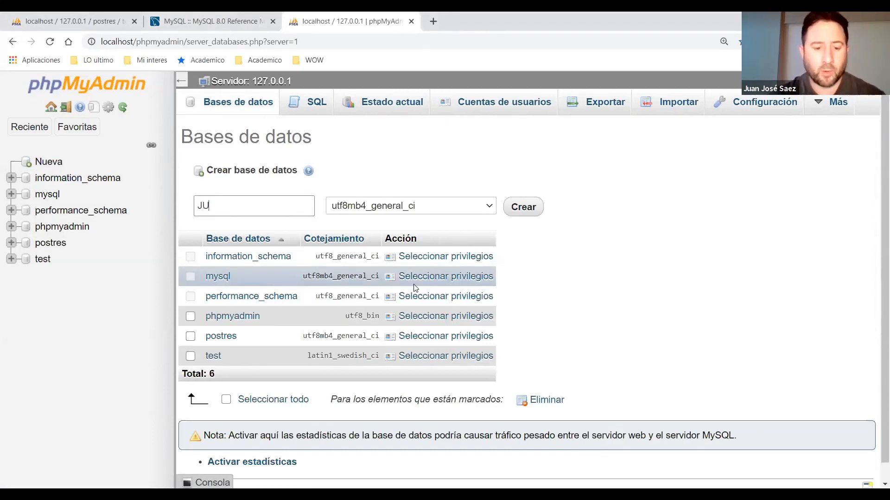
{"action": "key", "text": "BackSpace"}
{"action": "key", "text": "BackSpace"}
{"action": "key", "text": "BackSpace"}
{"action": "key", "text": "BackSpace"}
{"action": "key", "text": "BackSpace"}
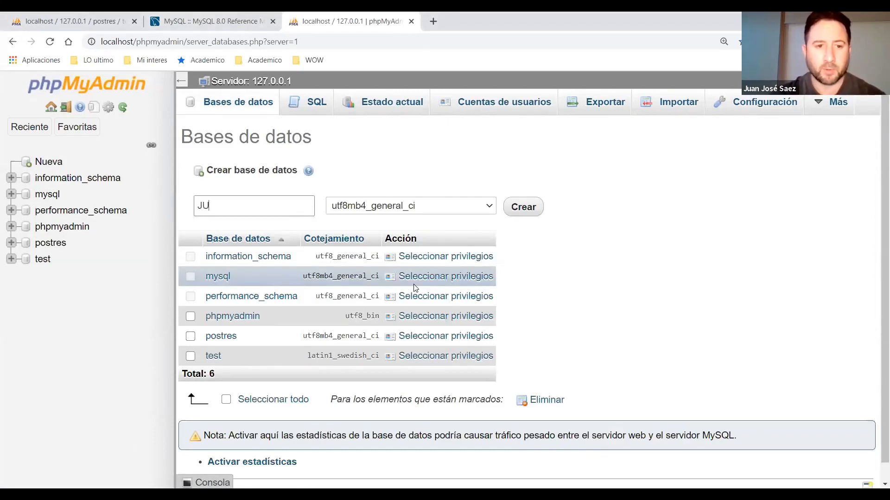
{"action": "type", "text": "uegos"}
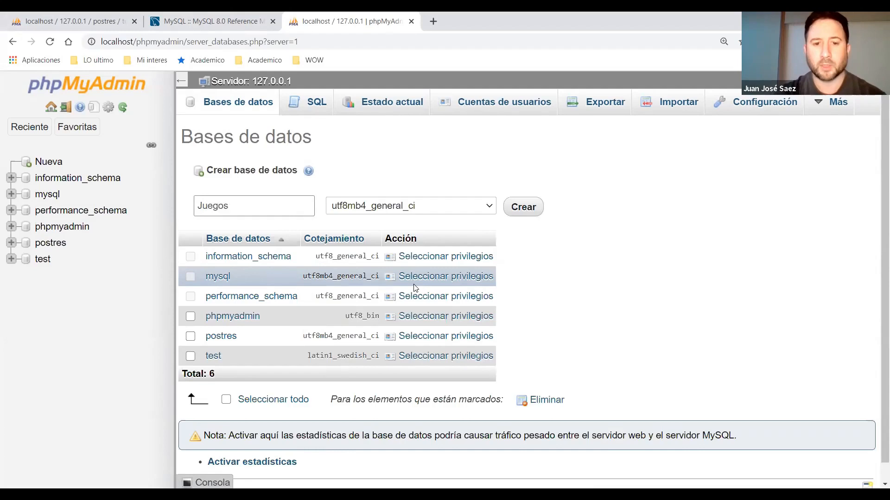
{"action": "left_click", "coordinate": [536, 205]}
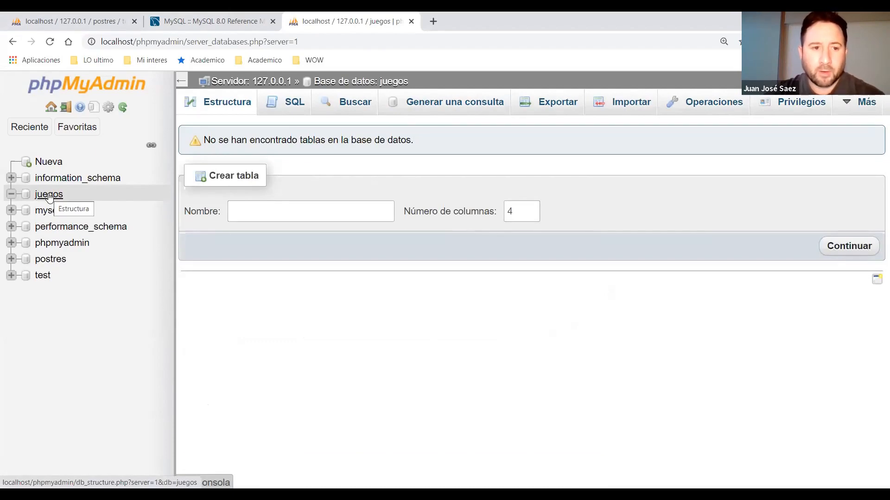
Write and run the SQL query DROP DATABASE postres from the juegos database to delete the postres database.
{"action": "left_click", "coordinate": [291, 106]}
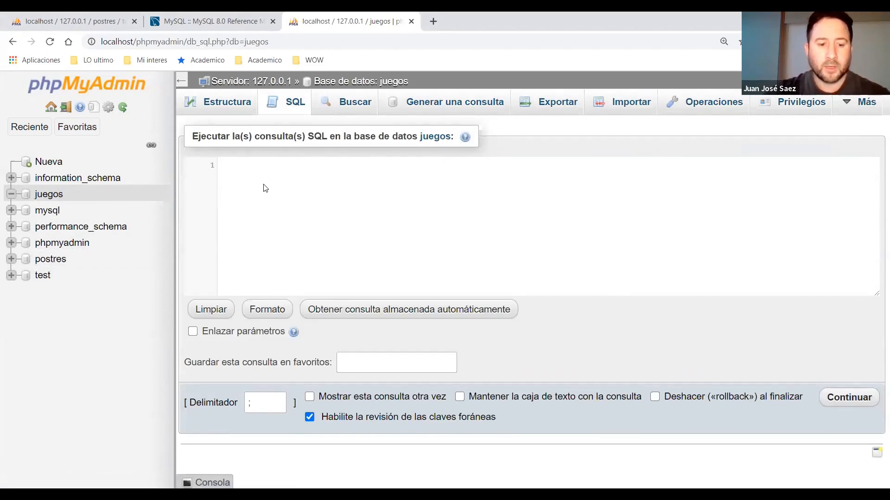
{"action": "left_click", "coordinate": [265, 188]}
{"action": "type", "text": "drop"}
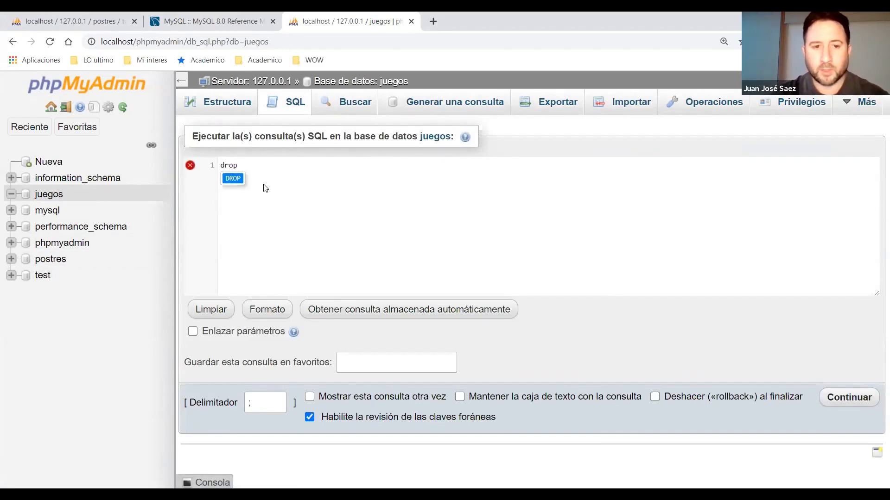
{"action": "key", "text": "Return"}
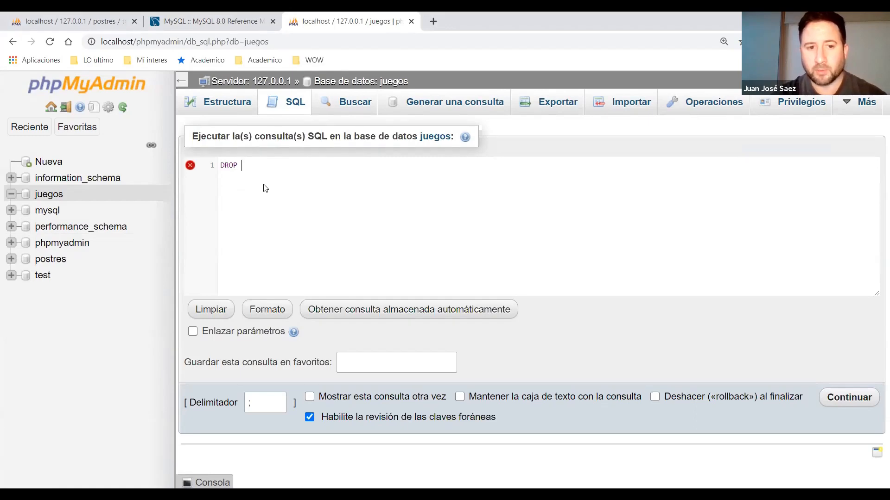
{"action": "type", "text": "d"}
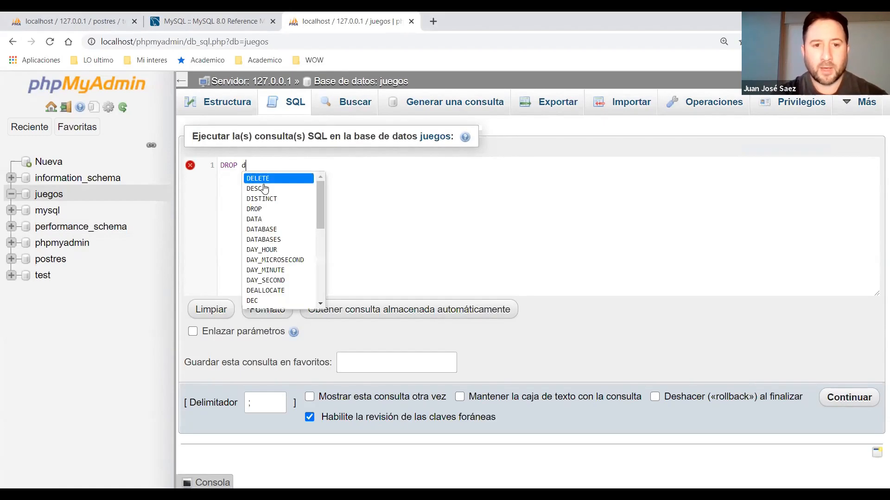
{"action": "type", "text": "ata"}
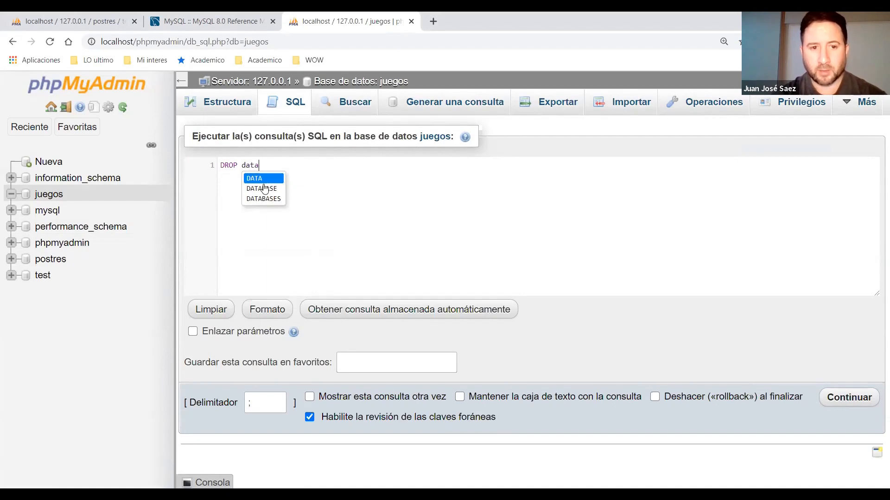
{"action": "key", "text": "Down"}
{"action": "left_click", "coordinate": [264, 188]}
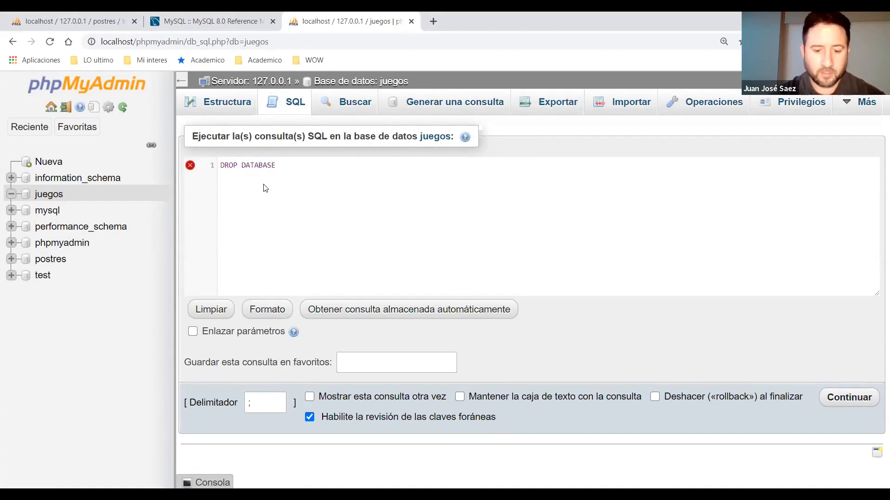
{"action": "type", "text": "postres"}
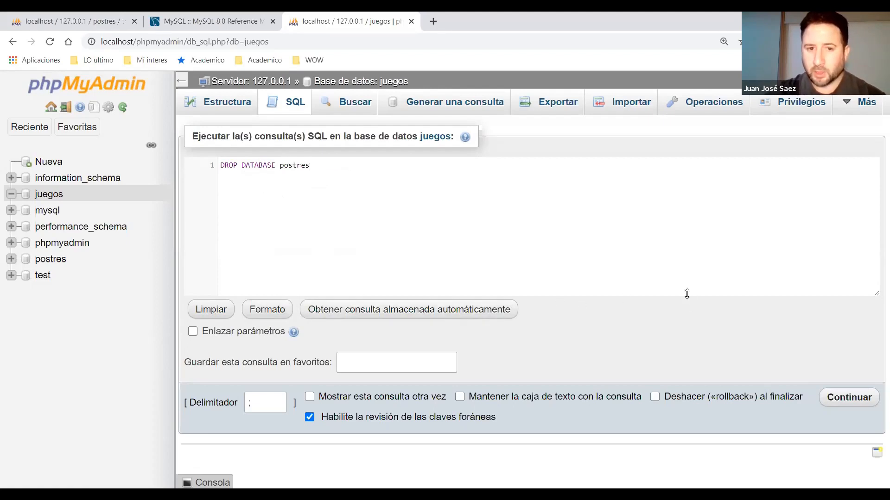
{"action": "left_click", "coordinate": [843, 398]}
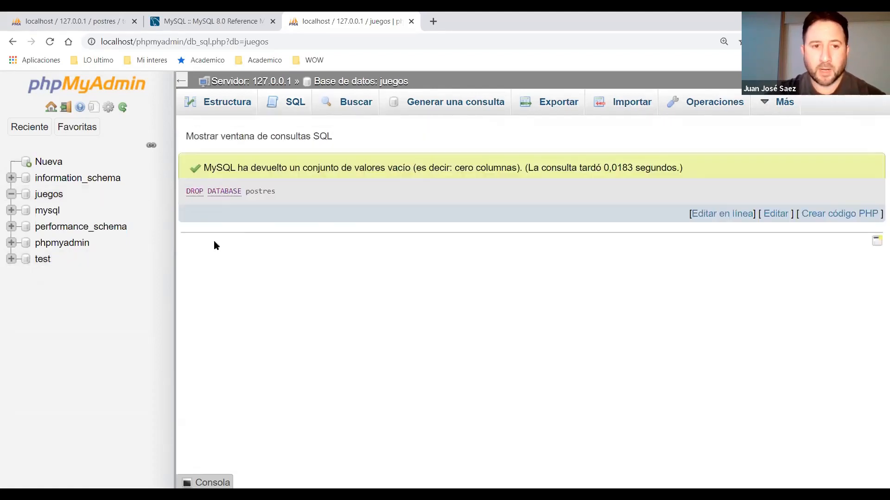
Review the result message and executed statement for dropping postres, and open the structure of the juegos database.
{"action": "left_click_drag", "start_coordinate": [239, 168], "coordinate": [356, 168]}
{"action": "left_click", "coordinate": [187, 175]}
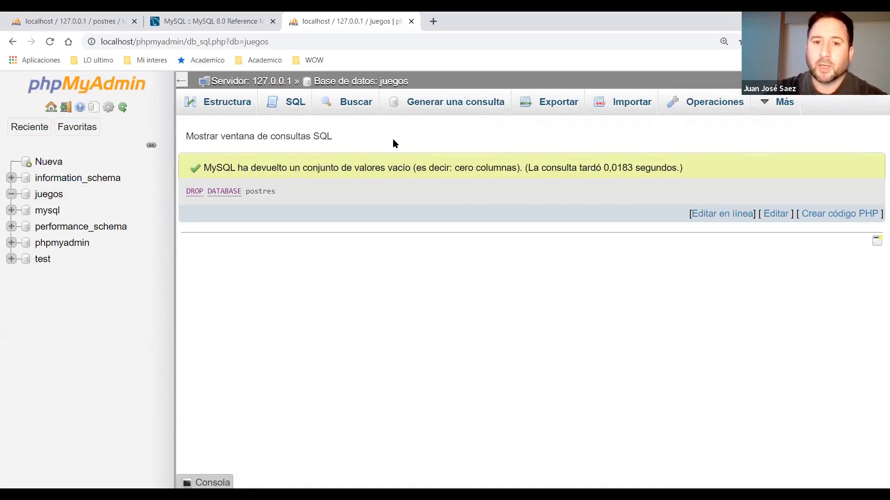
{"action": "double_click", "coordinate": [559, 168]}
{"action": "left_click_drag", "start_coordinate": [416, 168], "coordinate": [516, 168]}
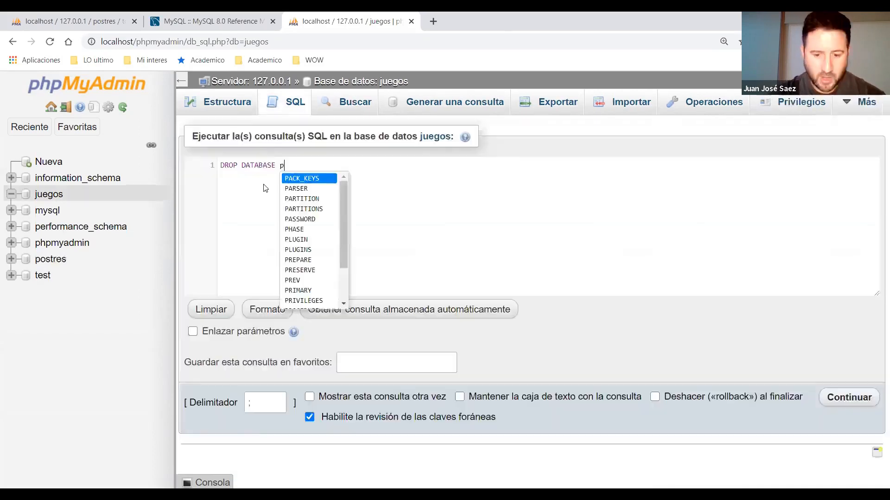
{"action": "left_click_drag", "start_coordinate": [271, 191], "coordinate": [258, 193]}
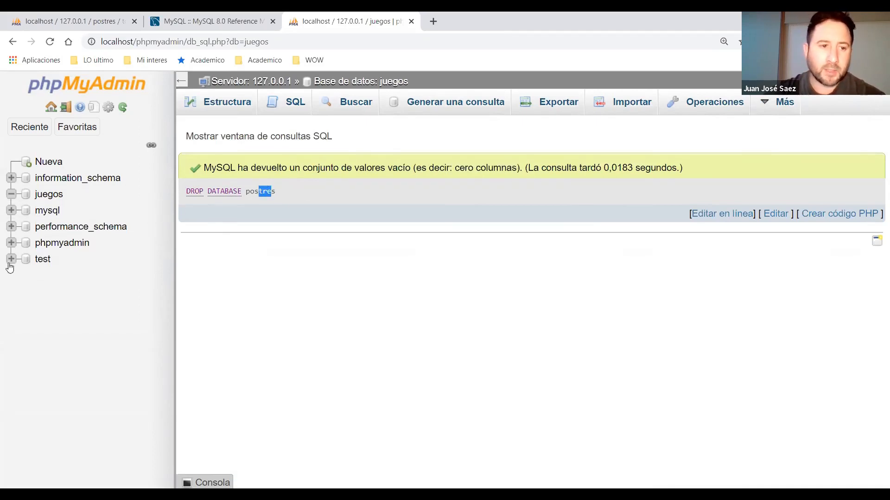
{"action": "left_click", "coordinate": [52, 198]}
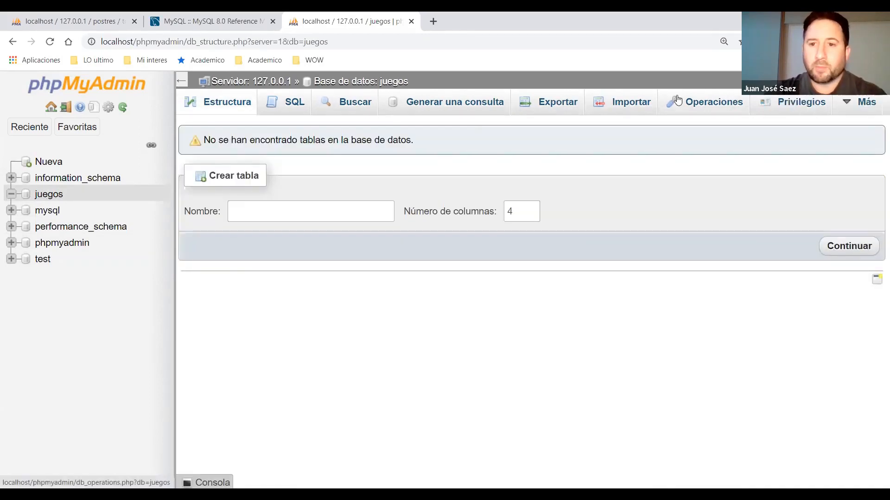
Open the operations of the juegos database and examine its delete, copy and collation options.
{"action": "left_click", "coordinate": [710, 95]}
{"action": "scroll", "coordinate": [636, 116], "scroll_direction": "down", "scroll_amount": 5}
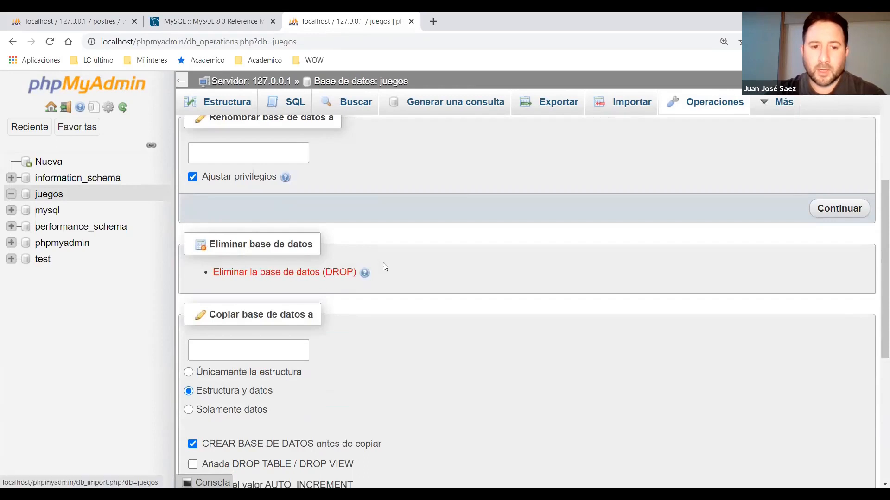
{"action": "left_click", "coordinate": [239, 277]}
{"action": "scroll", "coordinate": [239, 277], "scroll_direction": "down", "scroll_amount": 2}
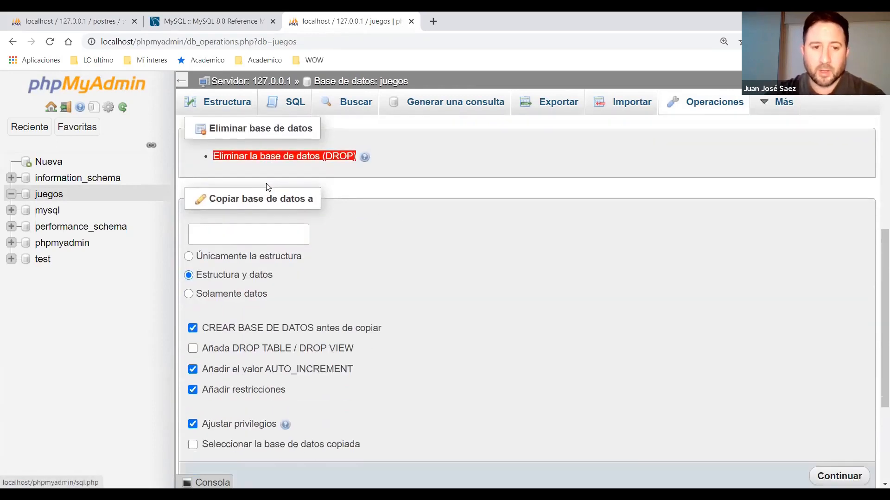
{"action": "scroll", "coordinate": [182, 224], "scroll_direction": "down", "scroll_amount": 2}
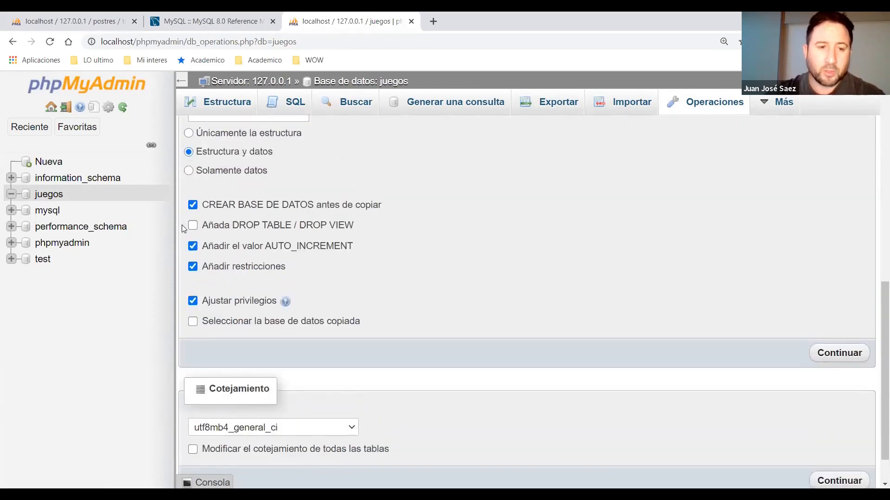
{"action": "scroll", "coordinate": [182, 224], "scroll_direction": "up", "scroll_amount": 4}
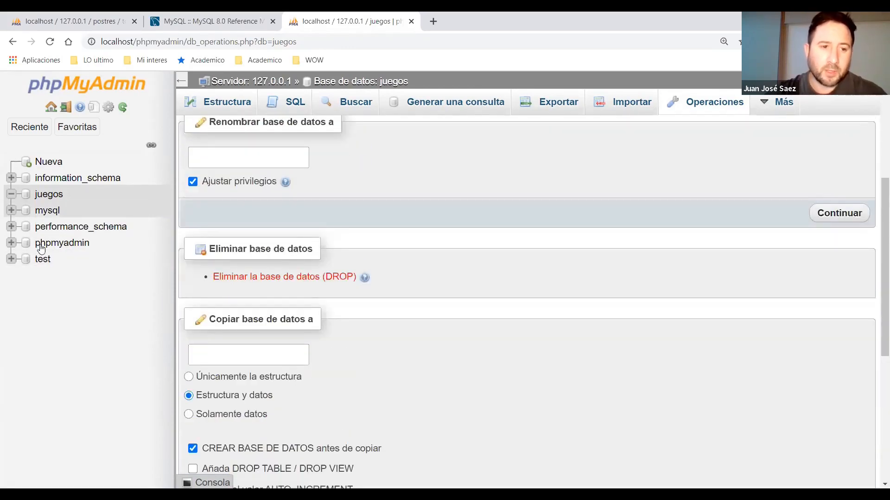
Start a new table named videojuego with 5 columns in the juegos database.
{"action": "left_click", "coordinate": [49, 195]}
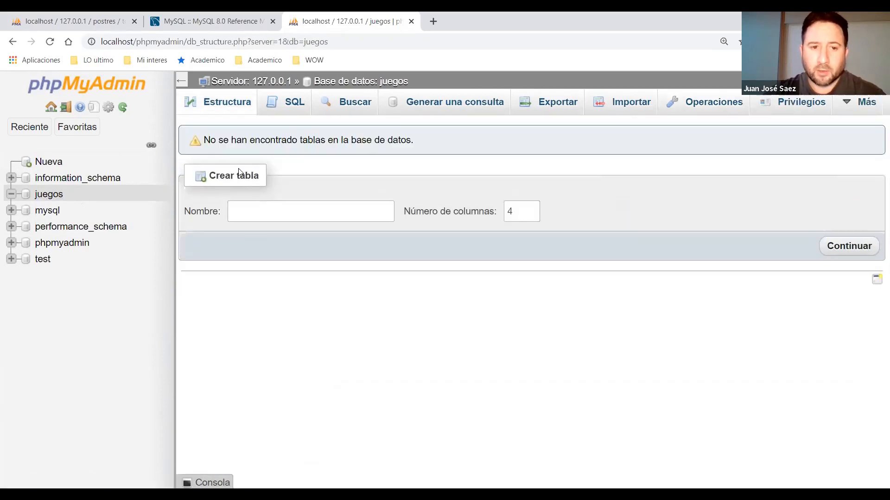
{"action": "left_click", "coordinate": [268, 206]}
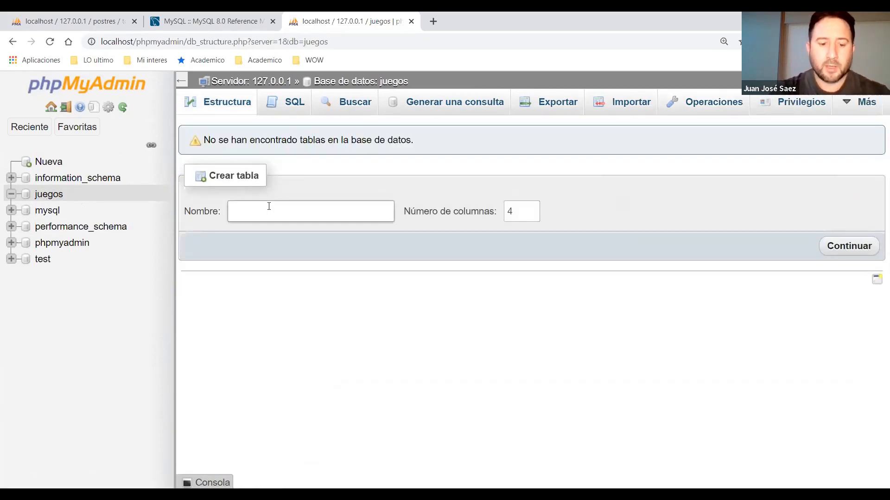
{"action": "type", "text": "videos"}
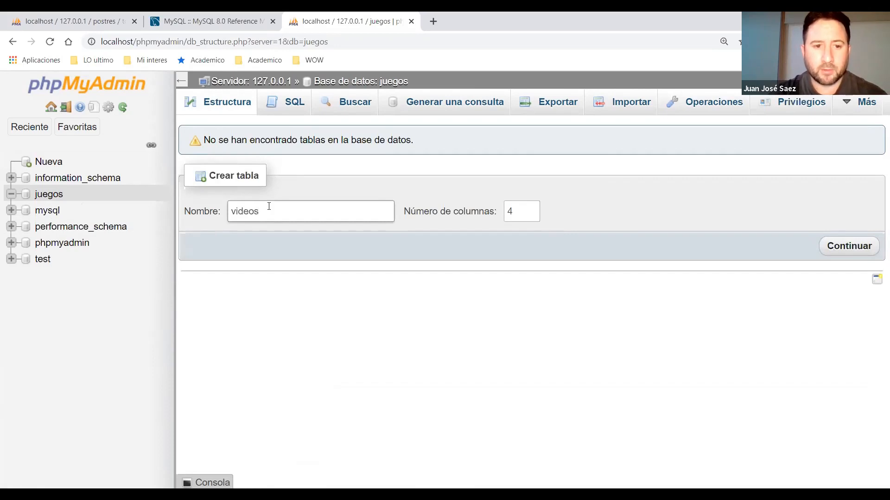
{"action": "type", "text": "juegue"}
{"action": "key", "text": "BackSpace"}
{"action": "key", "text": "BackSpace"}
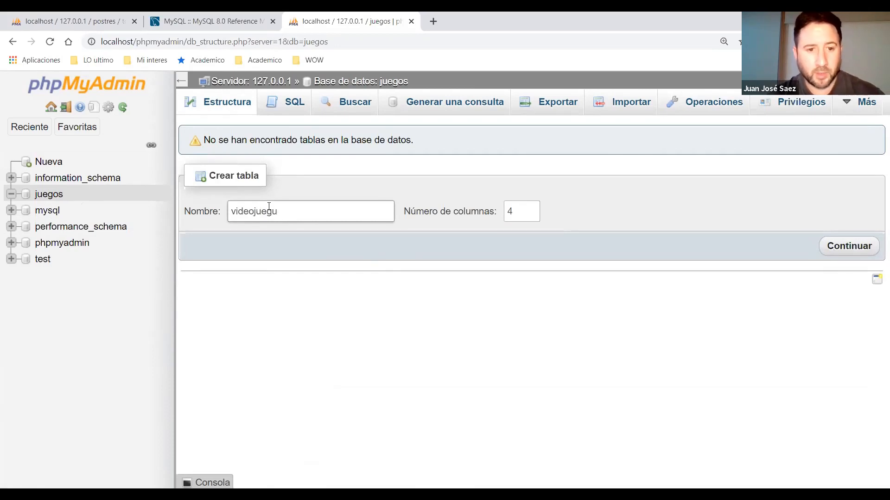
{"action": "type", "text": "o"}
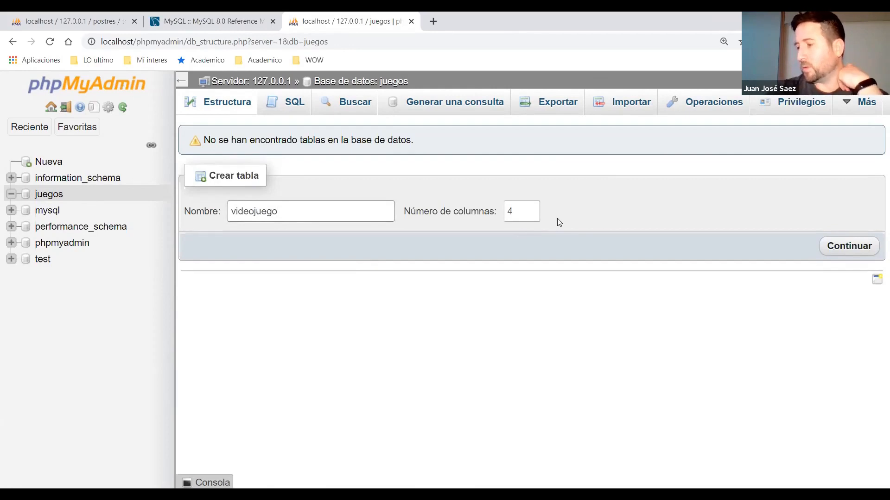
{"action": "left_click", "coordinate": [531, 208]}
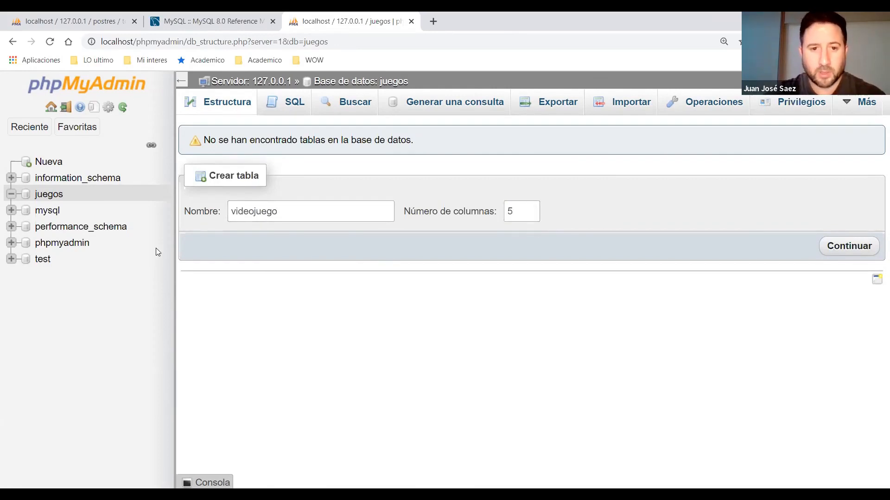
{"action": "key", "text": "Return"}
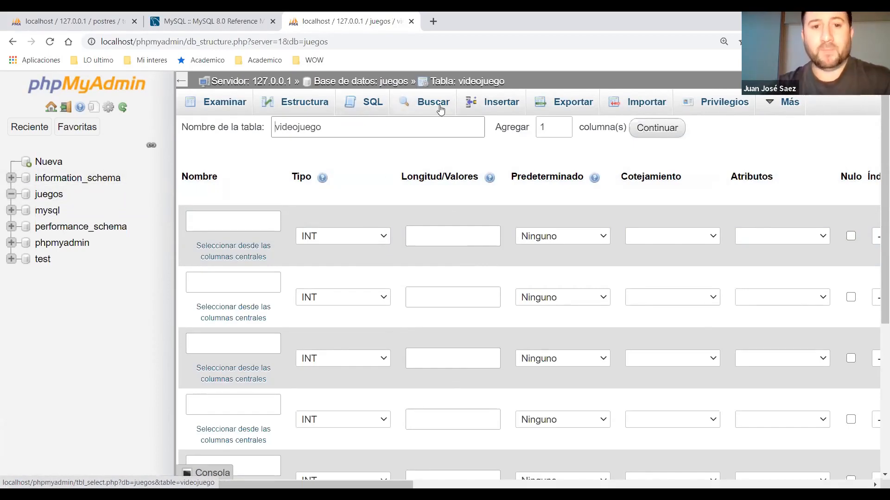
Name the first column codigo and make it an auto-increment primary key.
{"action": "left_click", "coordinate": [233, 215]}
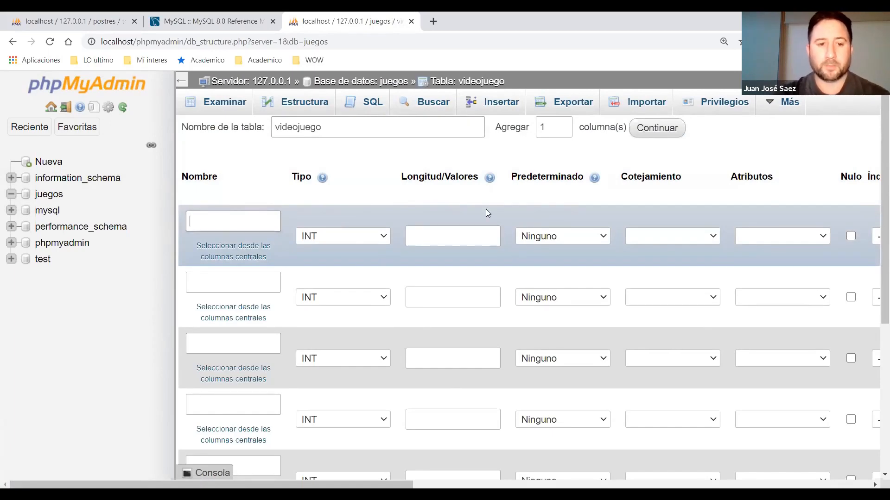
{"action": "type", "text": "cod"}
{"action": "type", "text": "igo"}
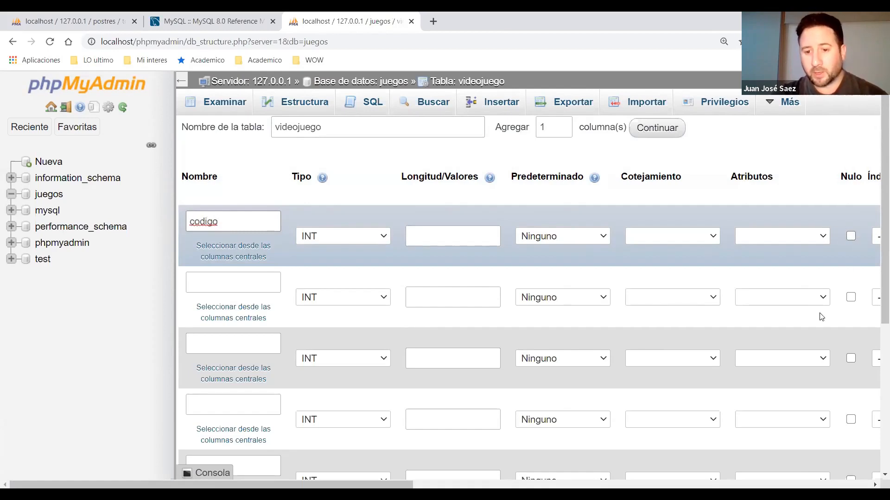
{"action": "left_click_drag", "start_coordinate": [324, 485], "coordinate": [377, 484]}
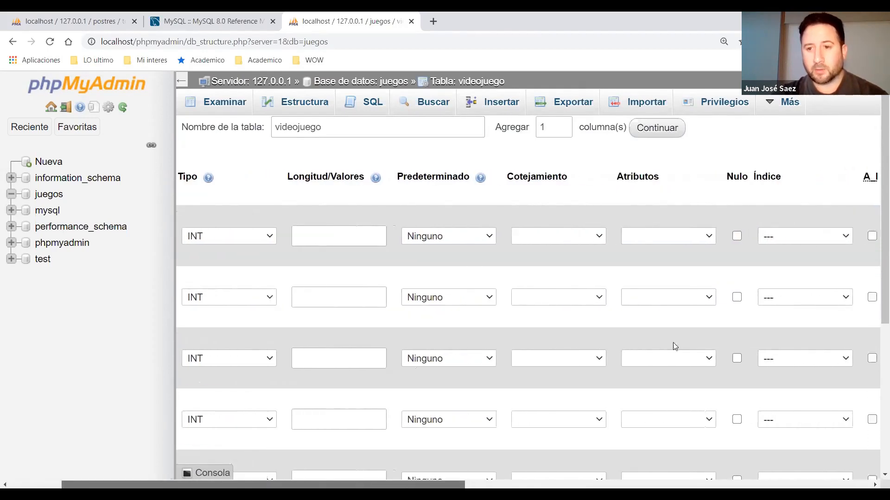
{"action": "scroll", "coordinate": [675, 346], "scroll_direction": "right", "scroll_amount": 3}
{"action": "left_click", "coordinate": [812, 236]}
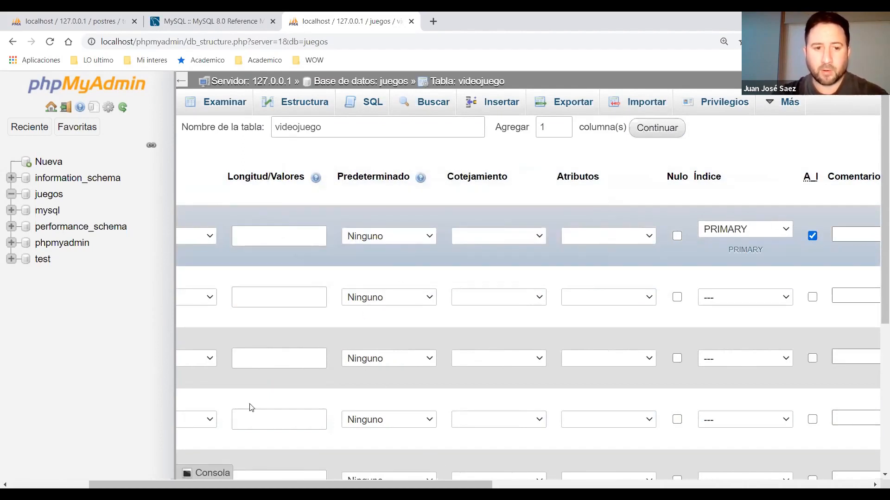
Name the second column titulo and the third column clase.
{"action": "scroll", "coordinate": [246, 322], "scroll_direction": "left", "scroll_amount": 5}
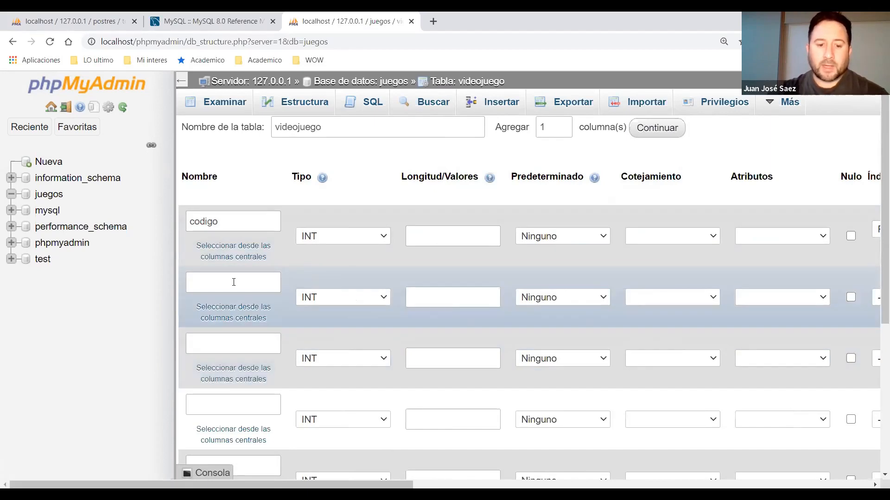
{"action": "left_click", "coordinate": [234, 282]}
{"action": "type", "text": "titulo"}
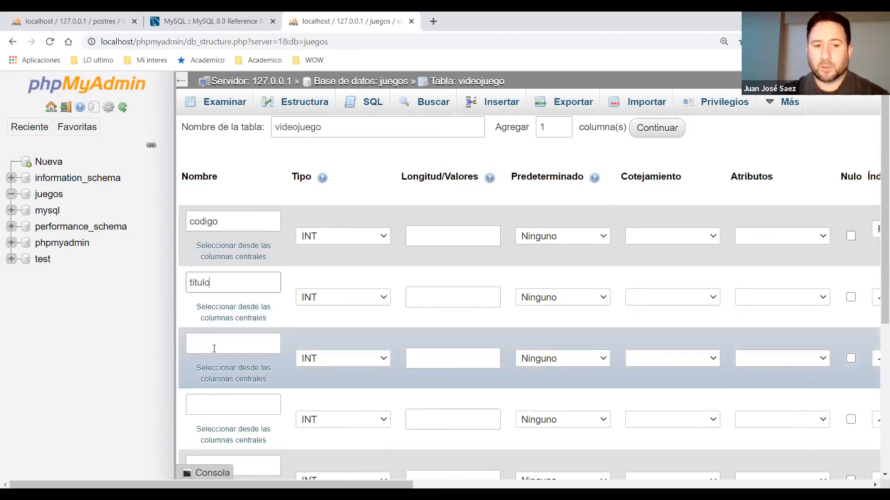
{"action": "left_click", "coordinate": [213, 349]}
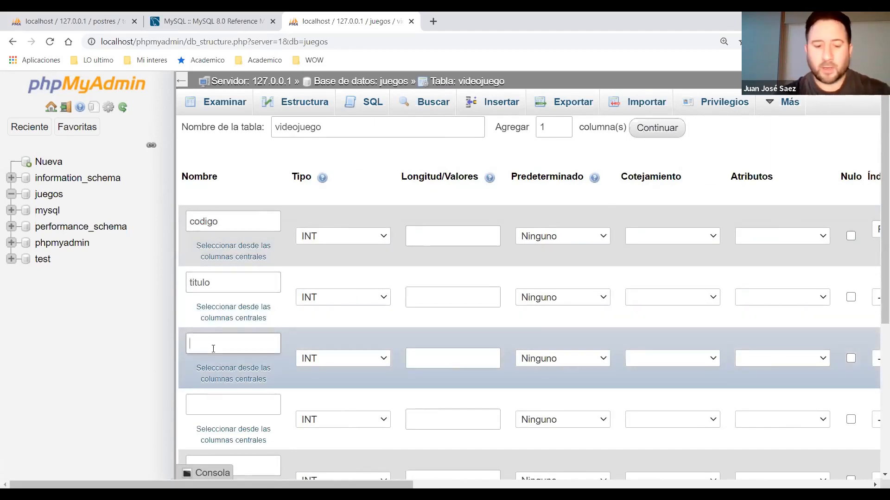
{"action": "type", "text": "clase"}
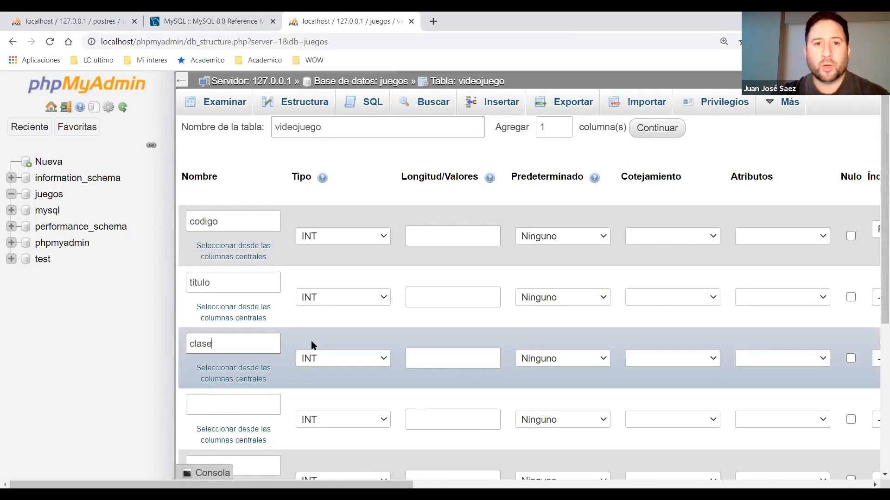
Set the clase column to VARCHAR with length 50 and the titulo column to VARCHAR with length 25.
{"action": "left_click", "coordinate": [384, 363]}
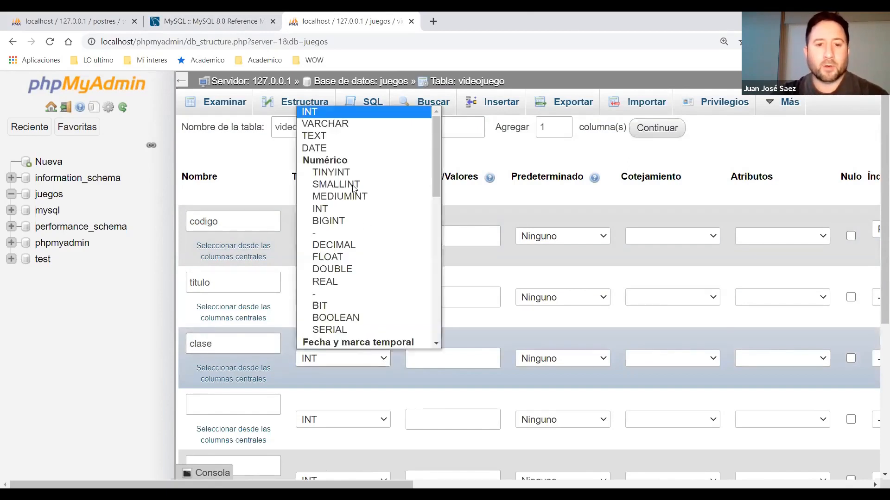
{"action": "left_click", "coordinate": [326, 123]}
{"action": "left_click", "coordinate": [437, 366]}
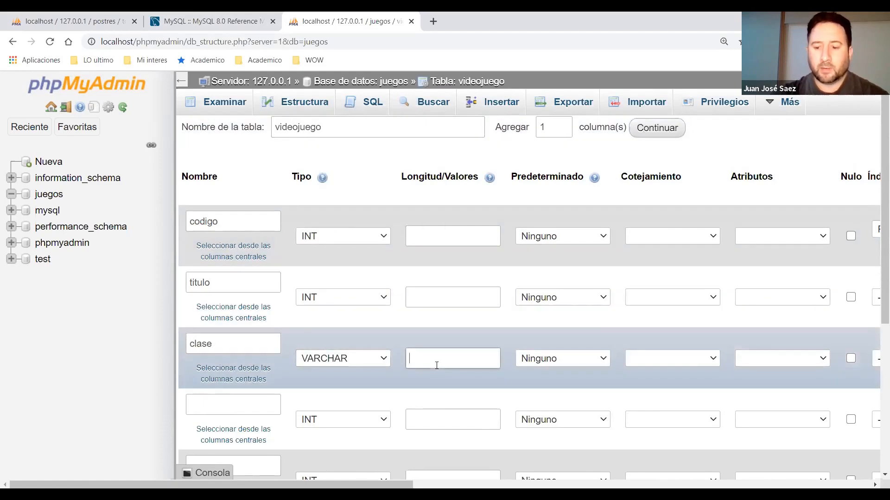
{"action": "type", "text": "3"}
{"action": "key", "text": "BackSpace"}
{"action": "type", "text": "50"}
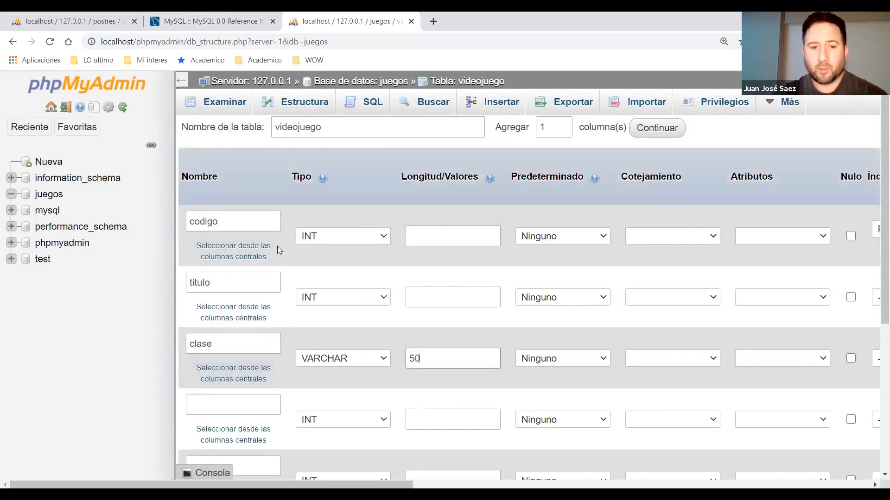
{"action": "left_click", "coordinate": [324, 297]}
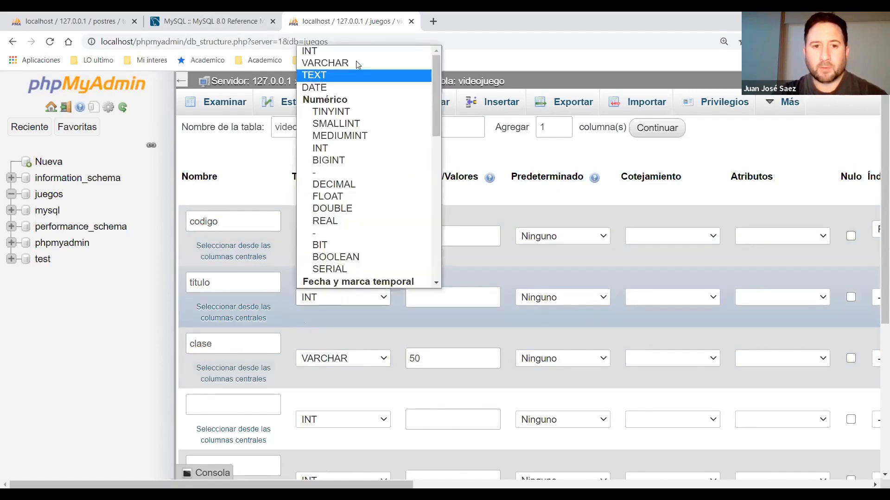
{"action": "left_click", "coordinate": [357, 63]}
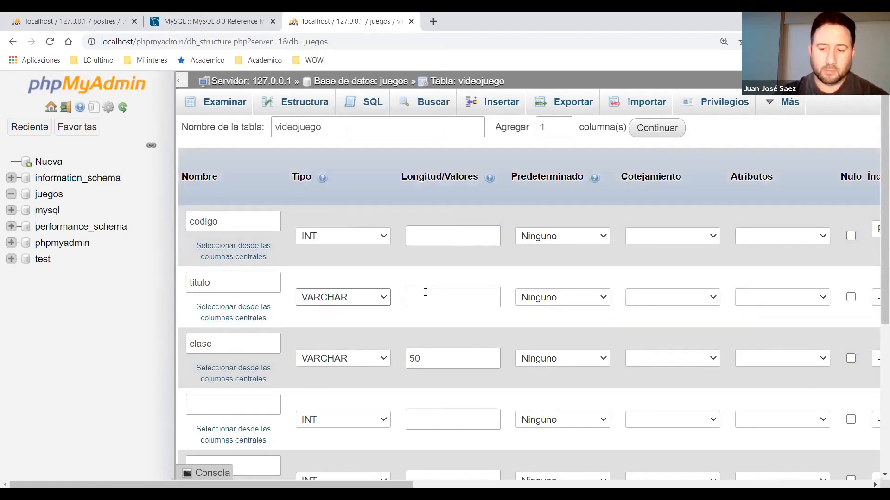
Name the fourth column anio, and define the fifth column as consola with type VARCHAR and length 30.
{"action": "left_click", "coordinate": [266, 414]}
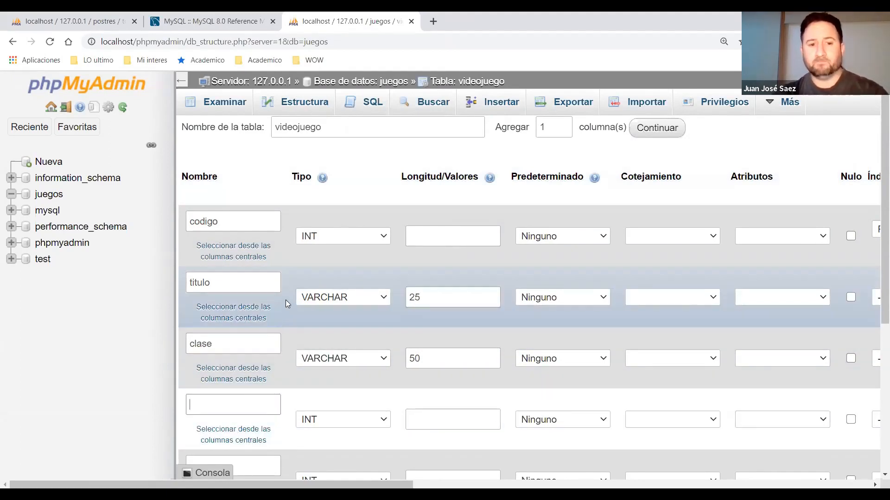
{"action": "type", "text": "a"}
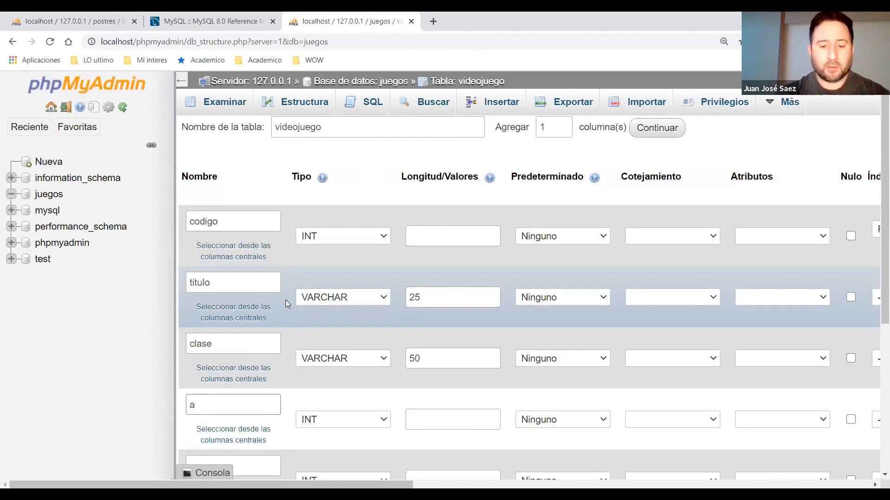
{"action": "type", "text": "nio"}
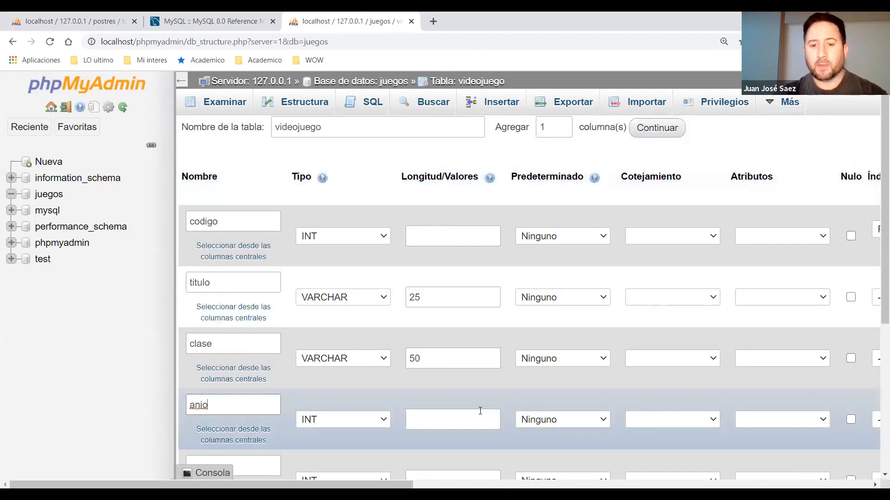
{"action": "scroll", "coordinate": [227, 410], "scroll_direction": "down", "scroll_amount": 1}
{"action": "left_click", "coordinate": [227, 410]}
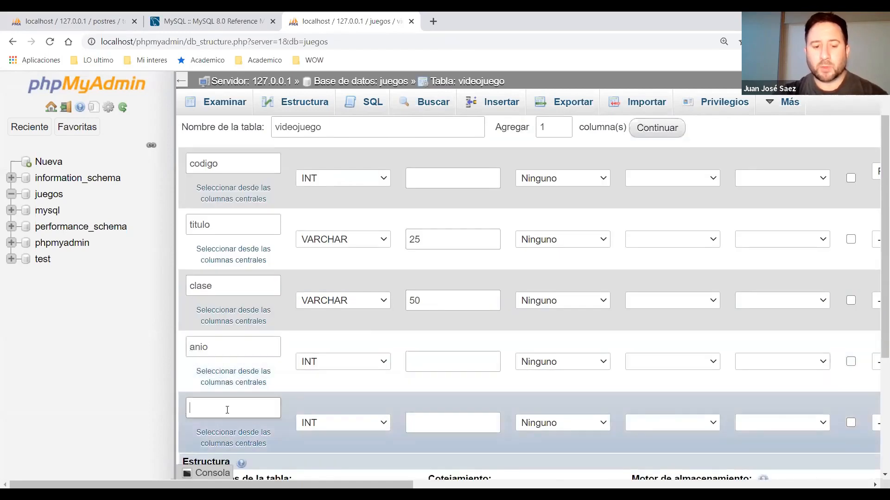
{"action": "type", "text": "con"}
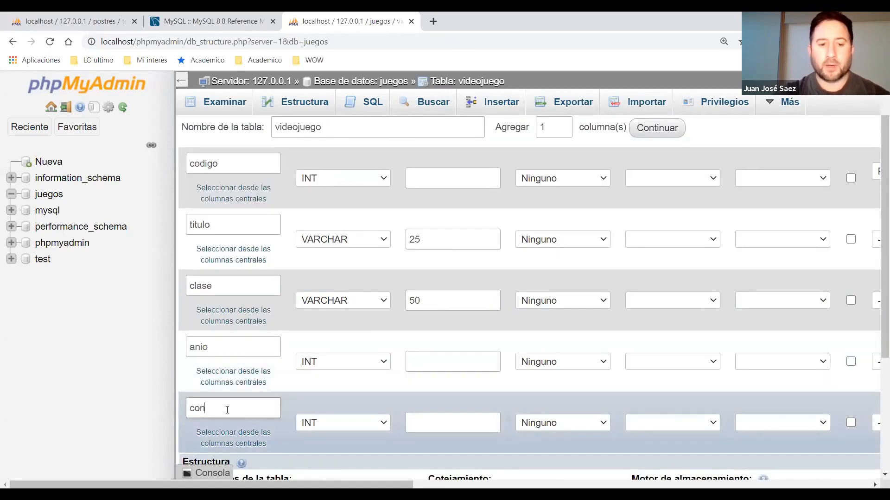
{"action": "type", "text": "sola"}
{"action": "left_click", "coordinate": [375, 426]}
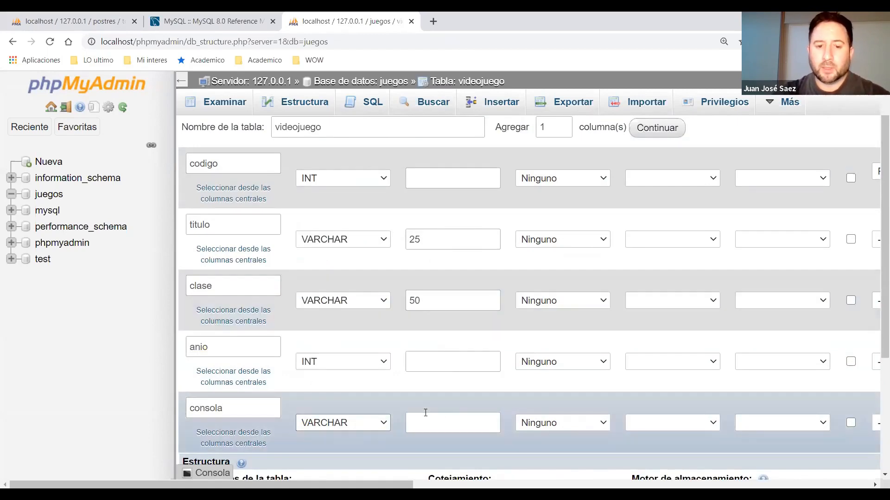
{"action": "left_click", "coordinate": [425, 414]}
{"action": "type", "text": "30"}
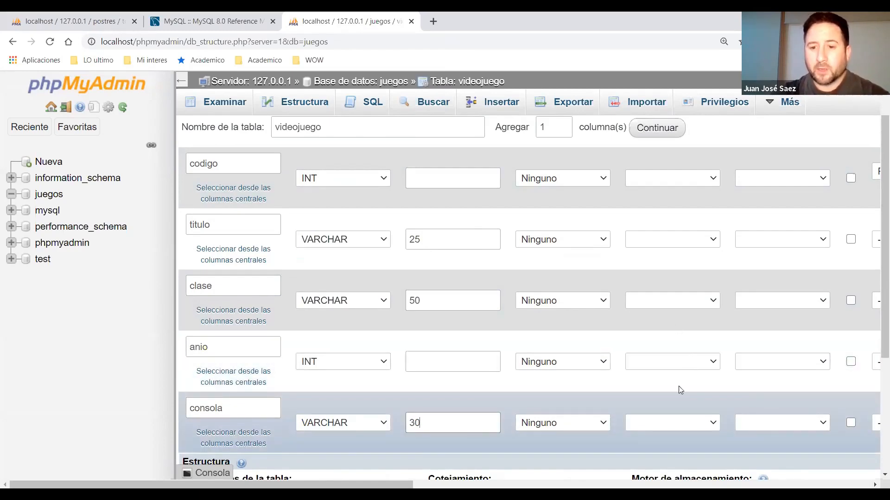
Preview the SQL statement that creates the videojuego table.
{"action": "scroll", "coordinate": [681, 388], "scroll_direction": "down", "scroll_amount": 2}
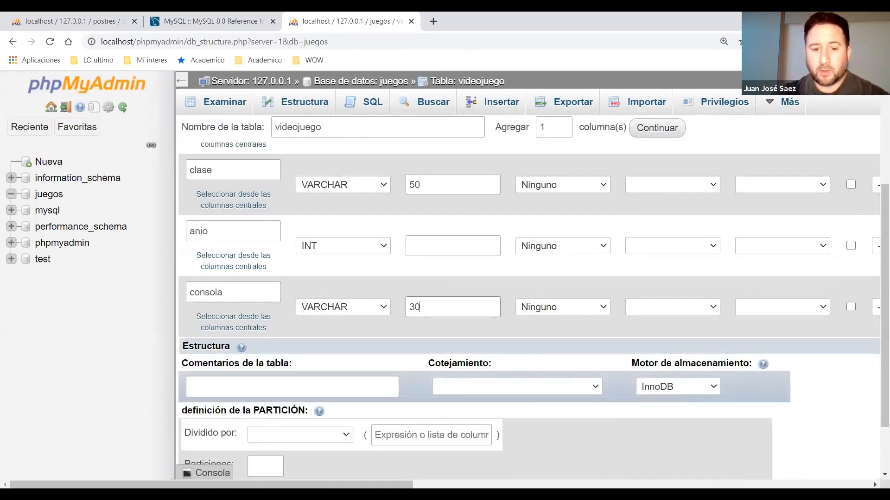
{"action": "scroll", "coordinate": [330, 305], "scroll_direction": "right", "scroll_amount": 1}
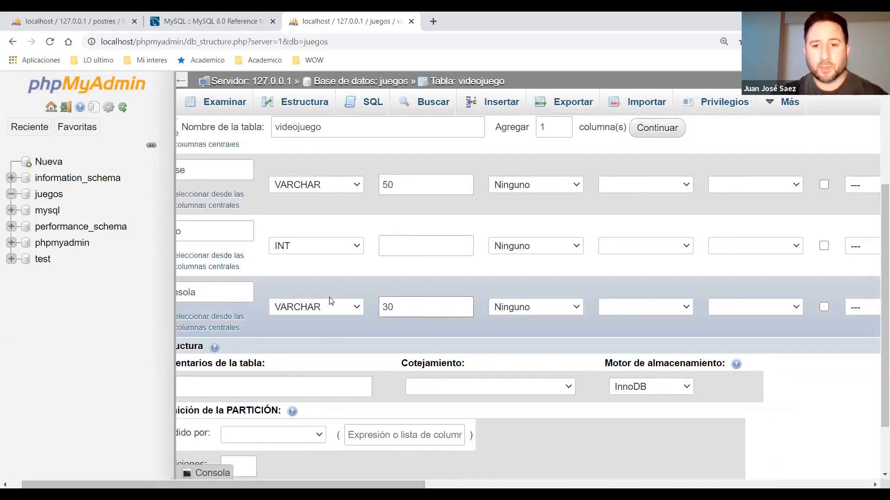
{"action": "key", "text": "ctrl+minus"}
{"action": "key", "text": "ctrl+minus"}
{"action": "key", "text": "ctrl+minus"}
{"action": "key", "text": "ctrl+minus"}
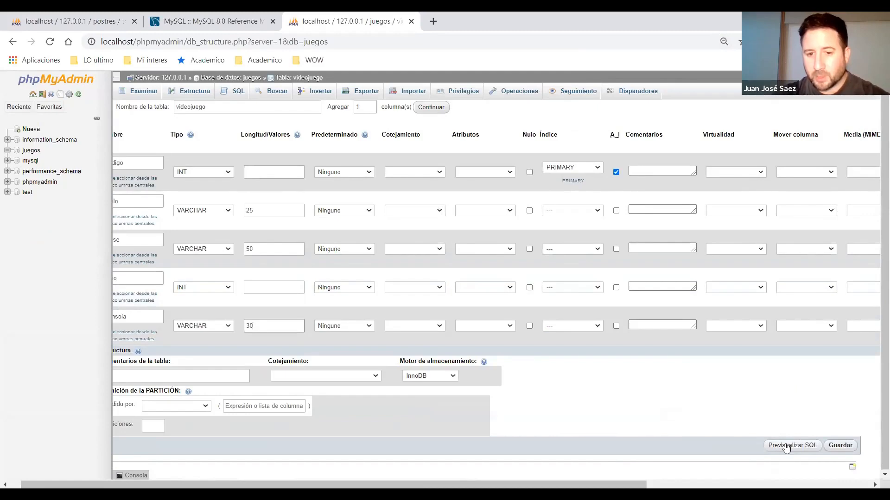
{"action": "left_click", "coordinate": [786, 446]}
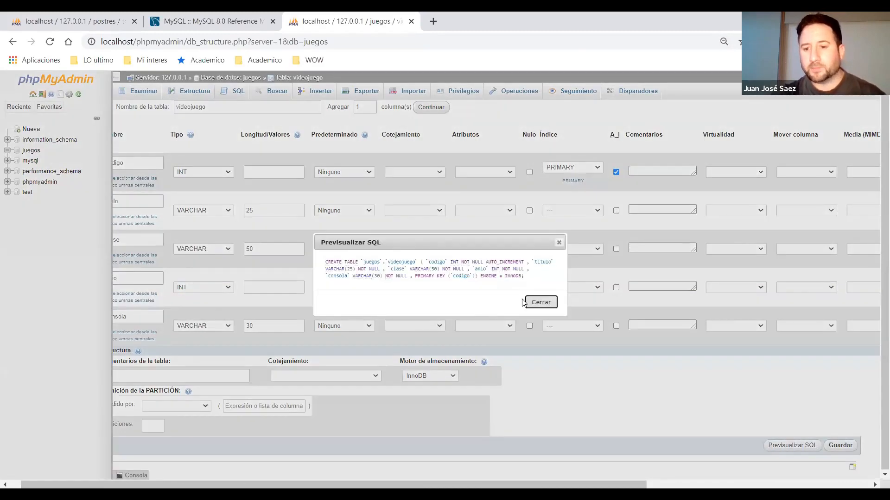
Examine the previewed CREATE TABLE statement for its database and table names, column definitions, primary key and storage engine.
{"action": "key", "text": "ctrl+plus"}
{"action": "key", "text": "ctrl+plus"}
{"action": "key", "text": "ctrl+plus"}
{"action": "key", "text": "ctrl+plus"}
{"action": "key", "text": "ctrl+plus"}
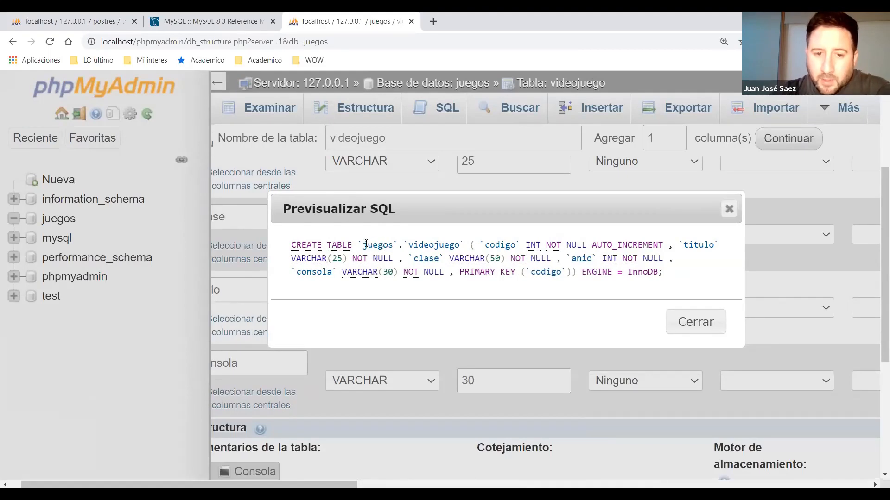
{"action": "left_click_drag", "start_coordinate": [362, 246], "coordinate": [406, 246]}
{"action": "double_click", "coordinate": [428, 245]}
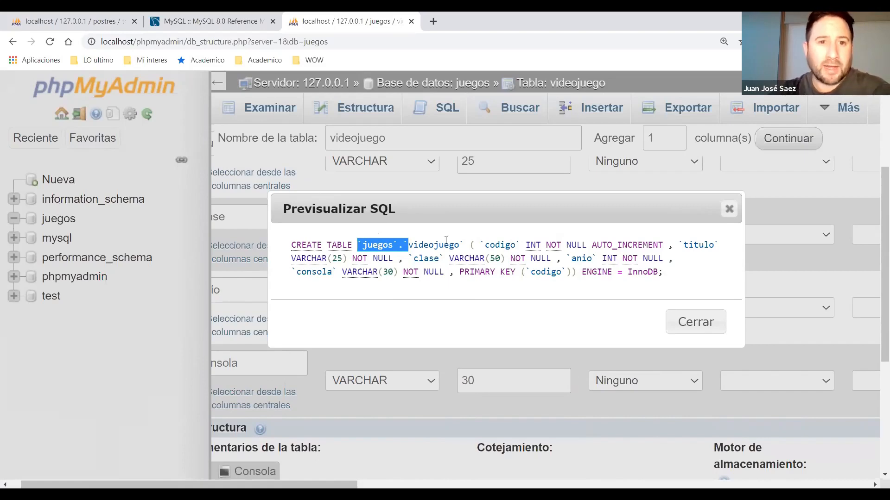
{"action": "left_click", "coordinate": [433, 256]}
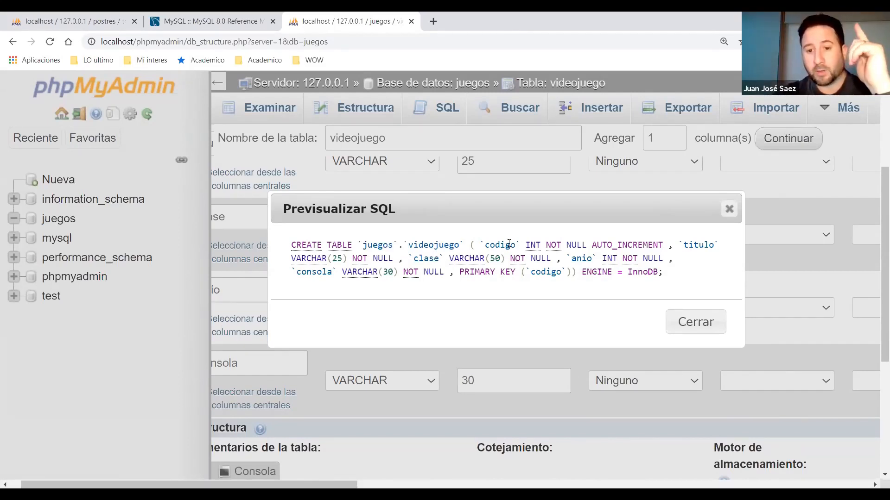
{"action": "double_click", "coordinate": [644, 244]}
{"action": "double_click", "coordinate": [699, 244]}
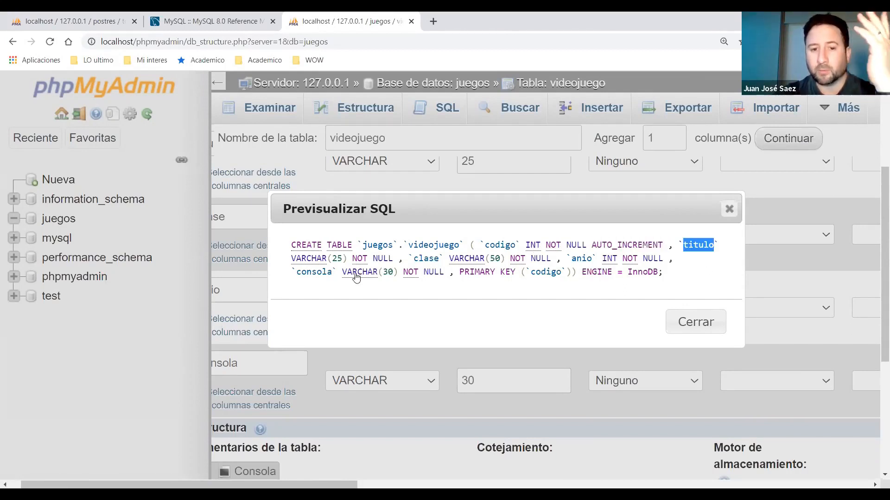
{"action": "double_click", "coordinate": [426, 258]}
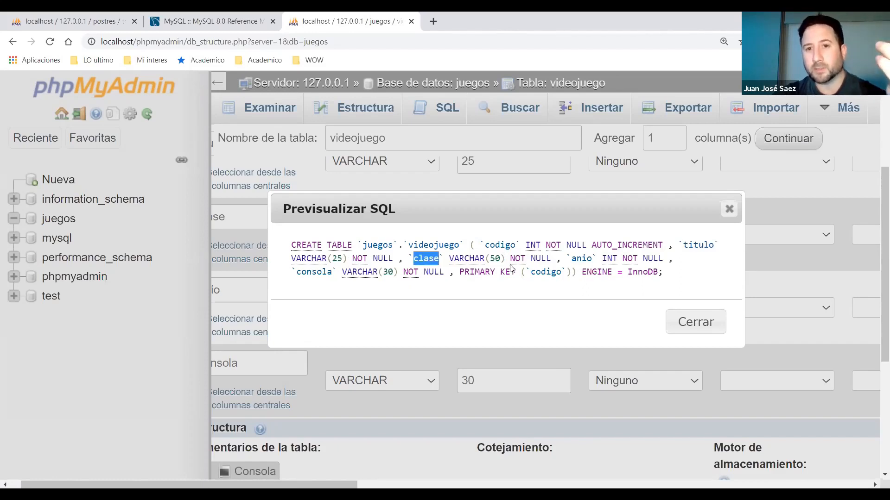
{"action": "double_click", "coordinate": [581, 259]}
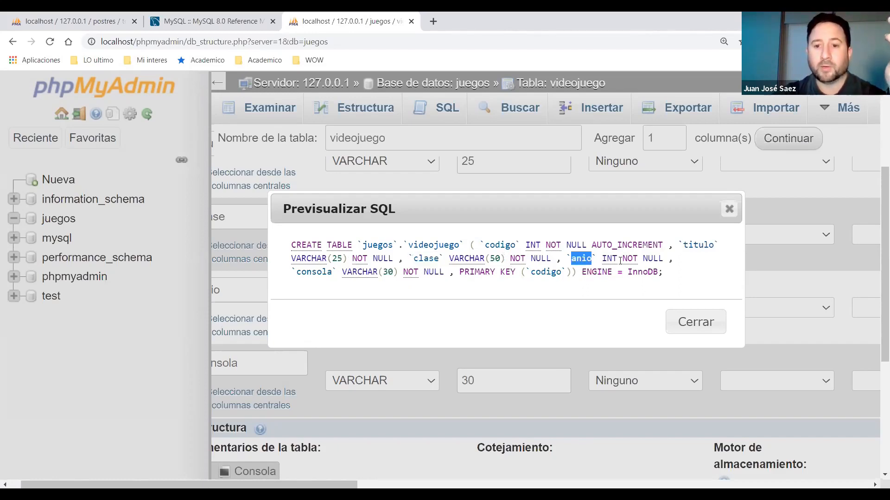
{"action": "double_click", "coordinate": [327, 272]}
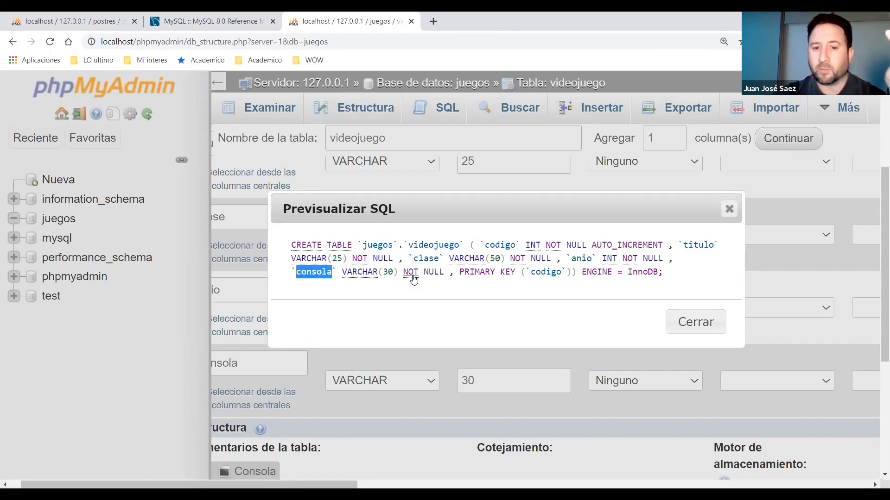
{"action": "left_click_drag", "start_coordinate": [457, 273], "coordinate": [576, 277]}
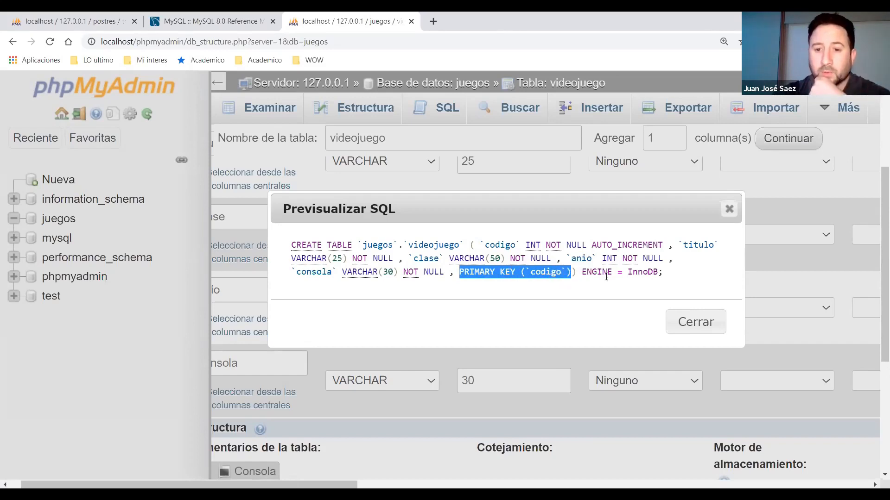
{"action": "left_click_drag", "start_coordinate": [664, 274], "coordinate": [571, 278]}
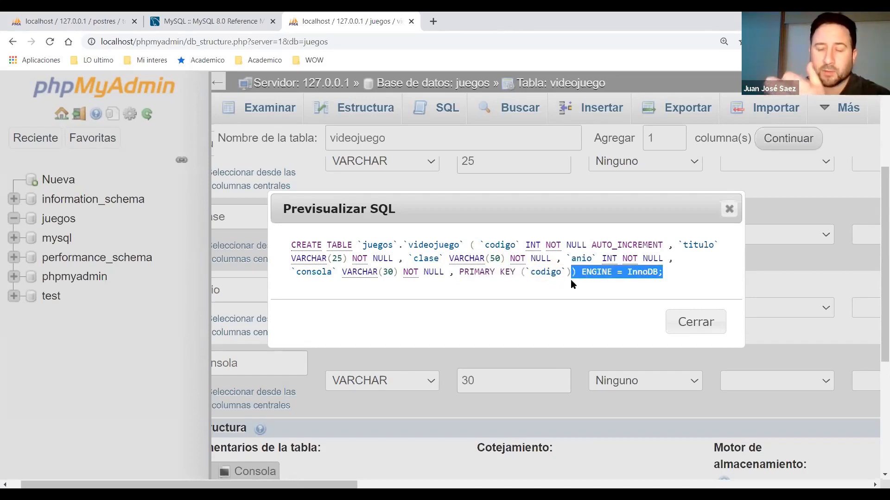
Close the SQL preview and save the videojuego table in the juegos database.
{"action": "left_click", "coordinate": [698, 323]}
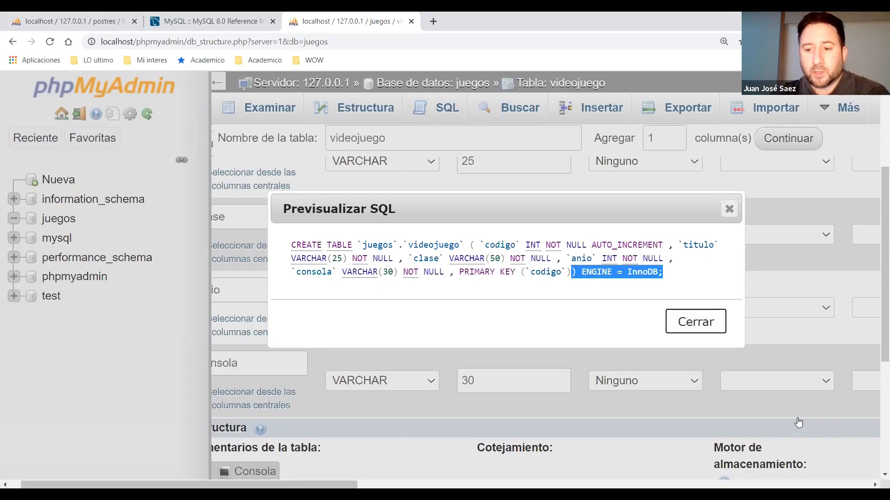
{"action": "left_click", "coordinate": [797, 418]}
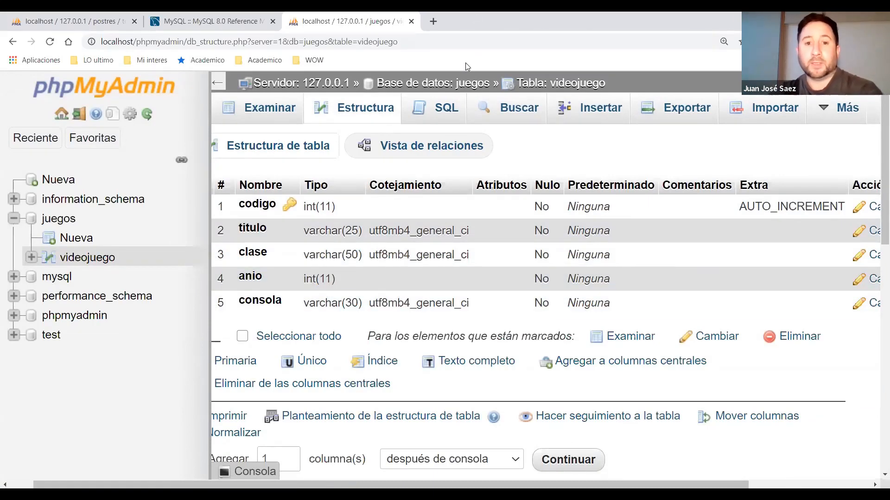
Start a new row in the videojuego table and enter call of duty 4 as its titulo.
{"action": "left_click", "coordinate": [585, 110]}
{"action": "left_click", "coordinate": [571, 217]}
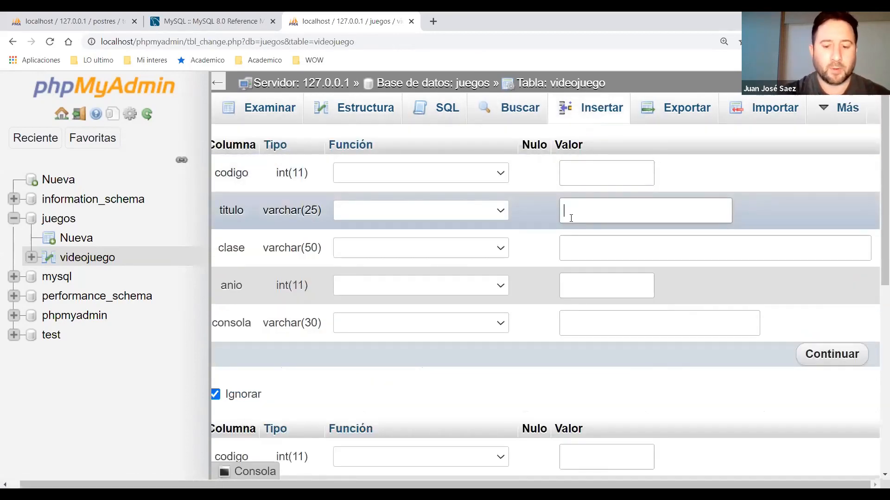
{"action": "type", "text": "call of duty"}
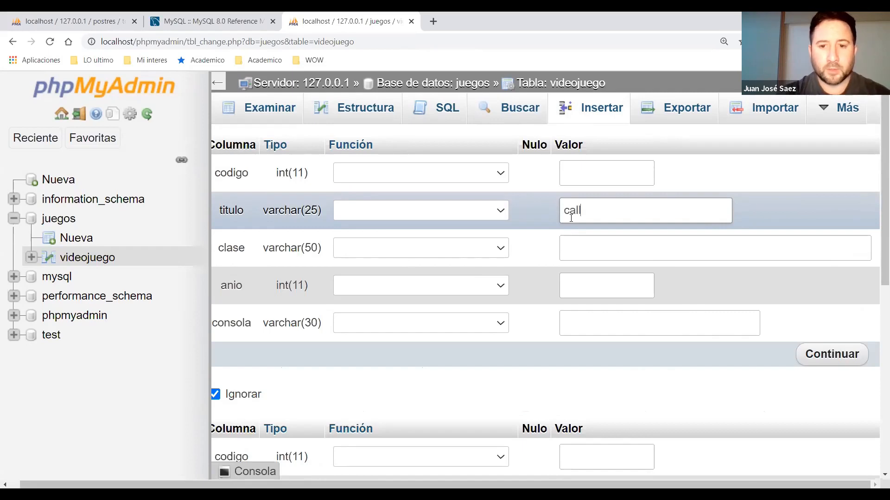
{"action": "left_click", "coordinate": [637, 221]}
{"action": "type", "text": "4"}
{"action": "left_click", "coordinate": [619, 212]}
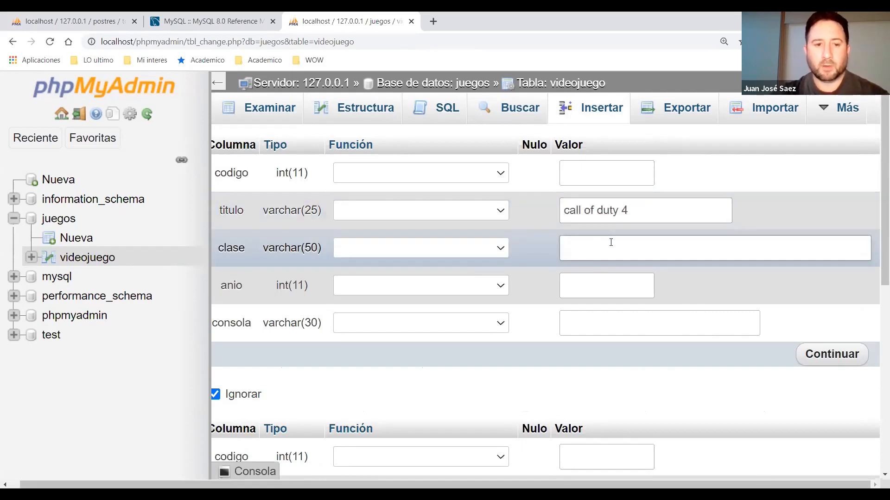
Set clase to accion disparos, anio to 2015 and consola to ps4, and insert the row.
{"action": "type", "text": "acc"}
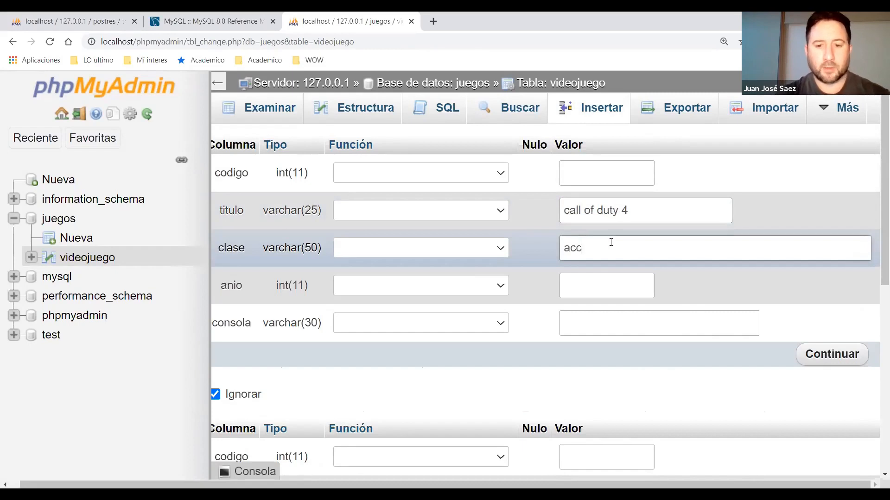
{"action": "type", "text": "ion disparos"}
{"action": "left_click", "coordinate": [564, 288]}
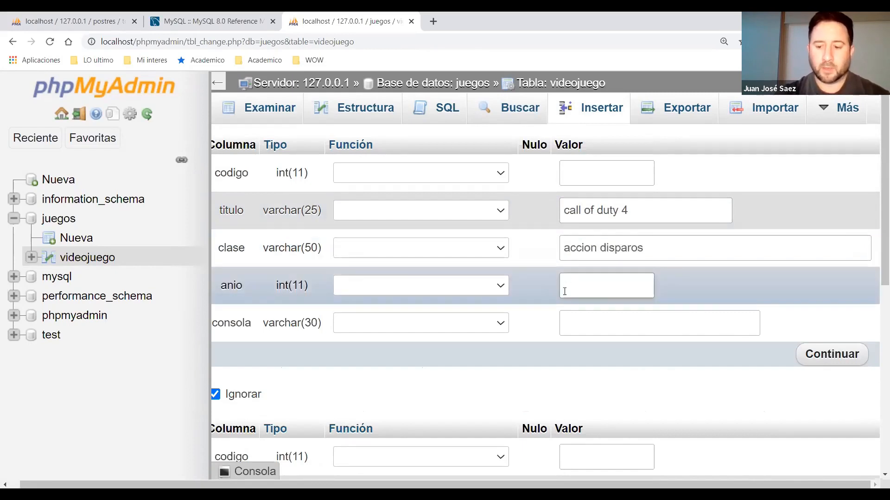
{"action": "type", "text": "2015"}
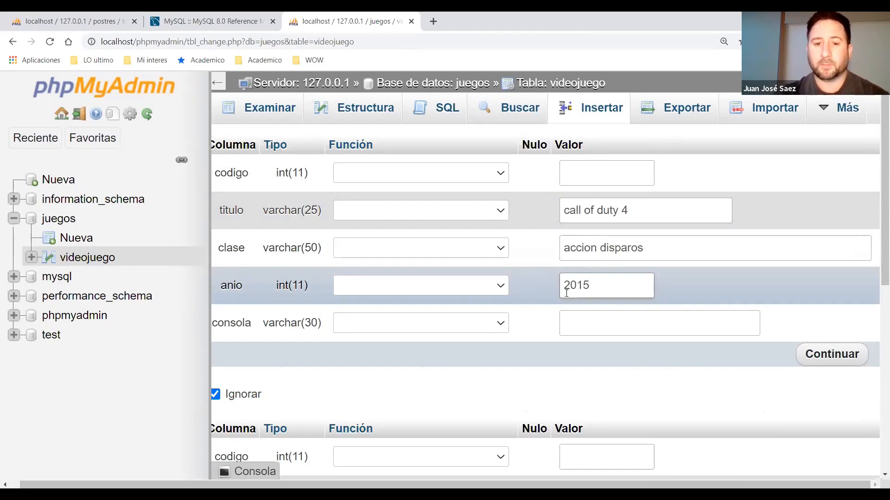
{"action": "left_click", "coordinate": [599, 315]}
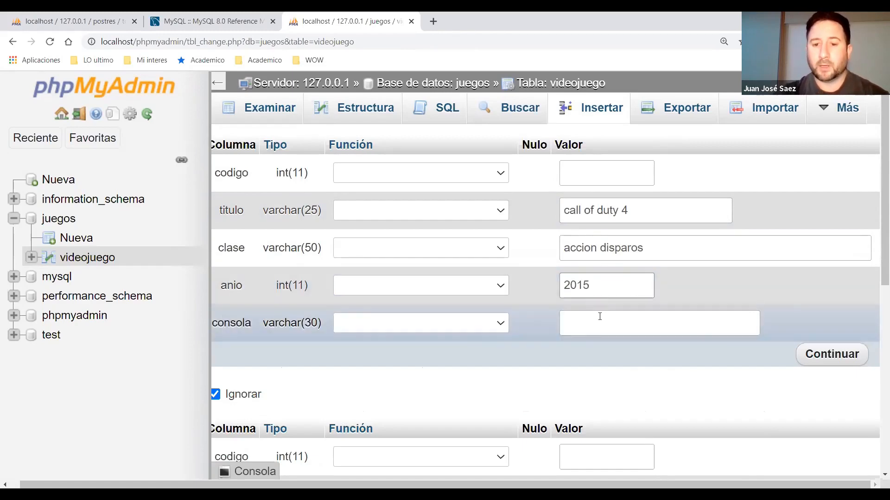
{"action": "type", "text": "ps4"}
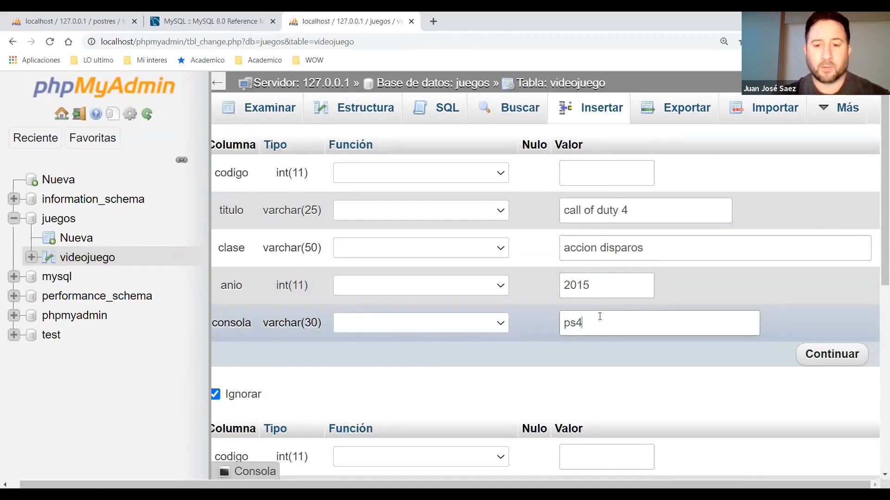
{"action": "left_click", "coordinate": [833, 354]}
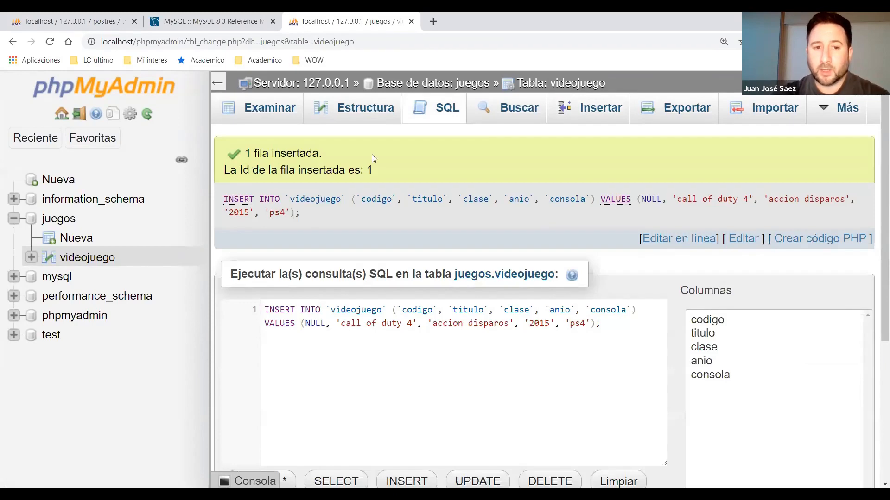
Check the insertion result and browse the stored records of the videojuego table.
{"action": "triple_click", "coordinate": [248, 154]}
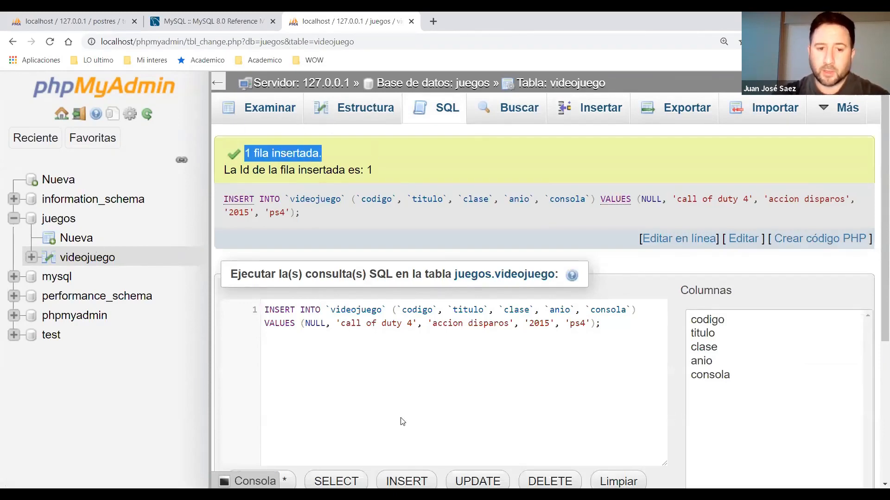
{"action": "left_click", "coordinate": [263, 108]}
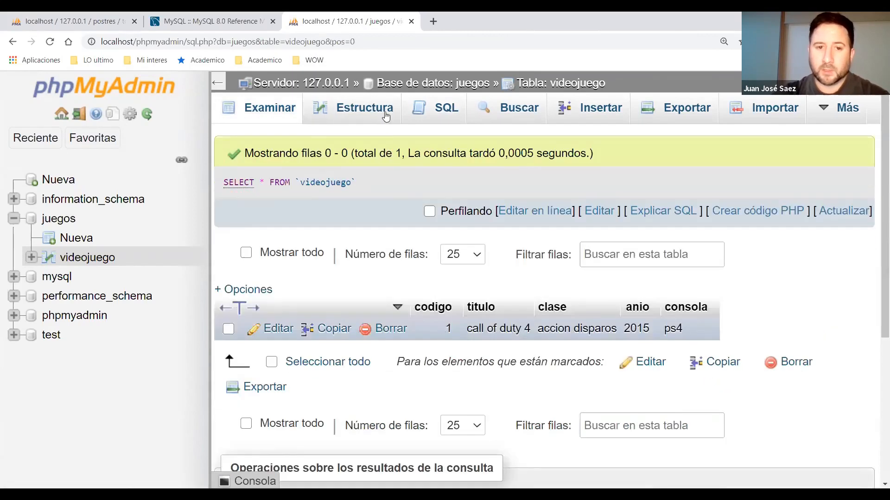
{"action": "scroll", "coordinate": [510, 287], "scroll_direction": "down", "scroll_amount": 1}
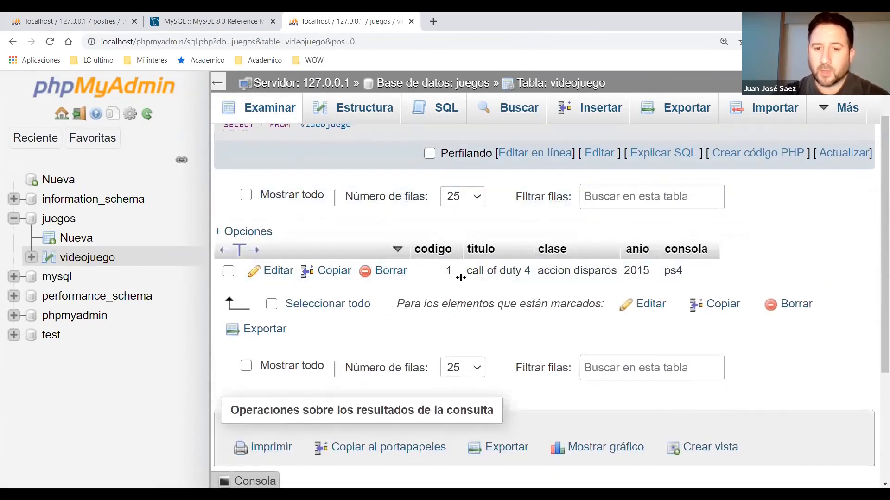
Open the structure of the videojuego table and examine its column attributes and the actions available for each column.
{"action": "left_click", "coordinate": [365, 114]}
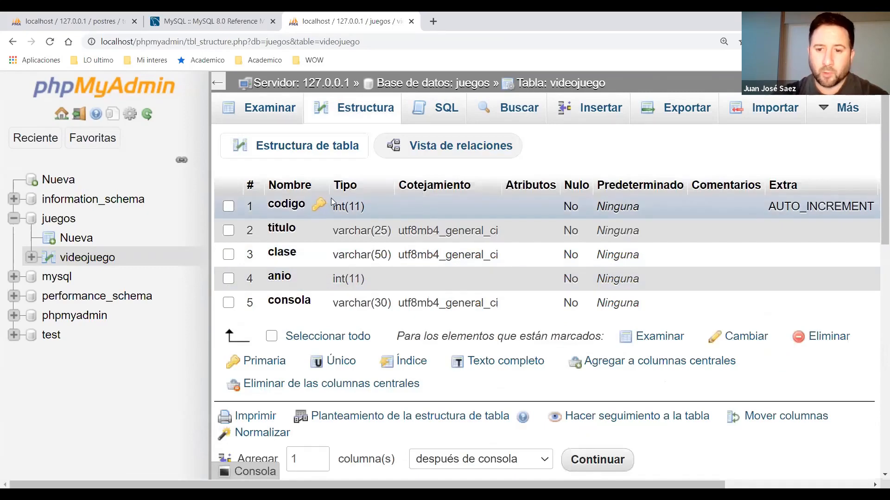
{"action": "scroll", "coordinate": [478, 250], "scroll_direction": "down", "scroll_amount": 1}
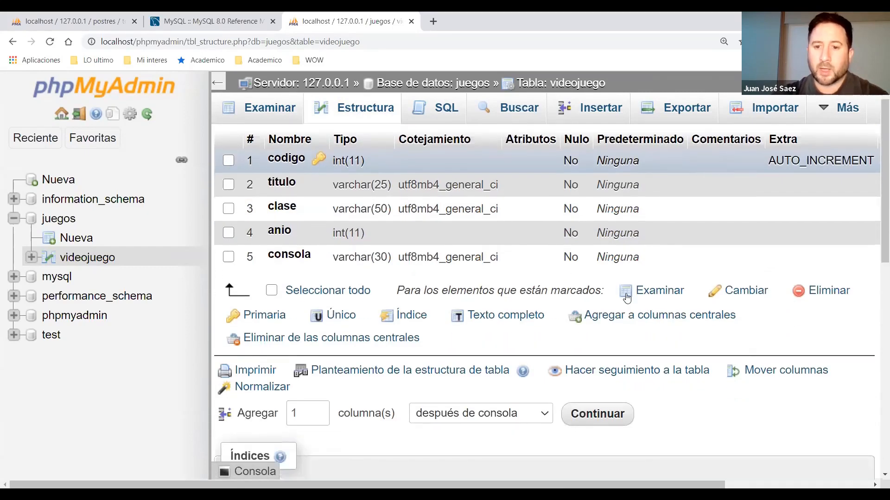
{"action": "scroll", "coordinate": [707, 427], "scroll_direction": "up", "scroll_amount": 1}
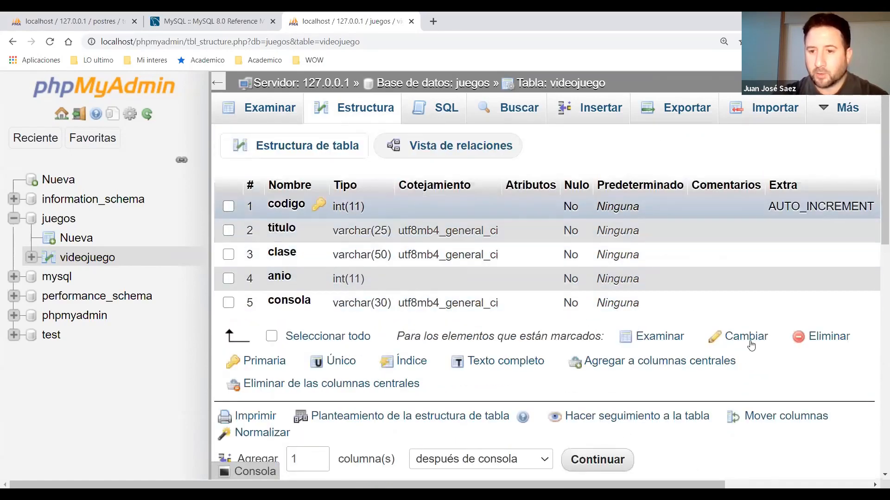
{"action": "left_click", "coordinate": [741, 206]}
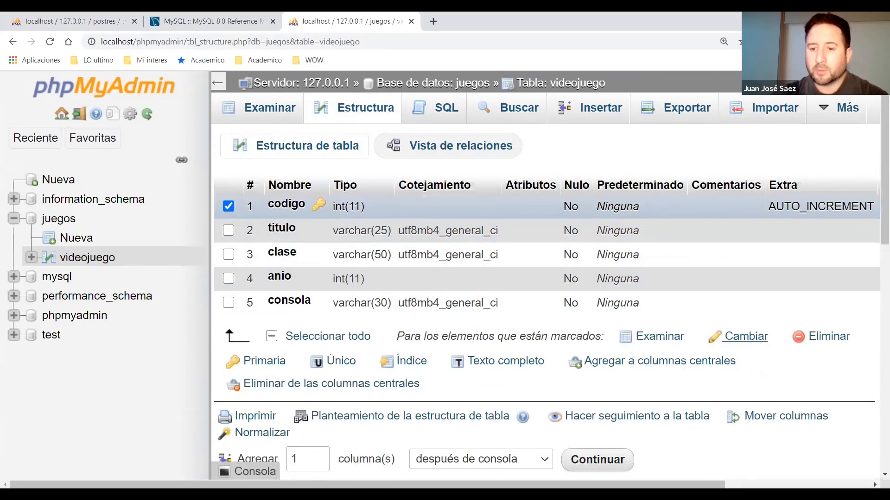
{"action": "scroll", "coordinate": [793, 207], "scroll_direction": "right", "scroll_amount": 1}
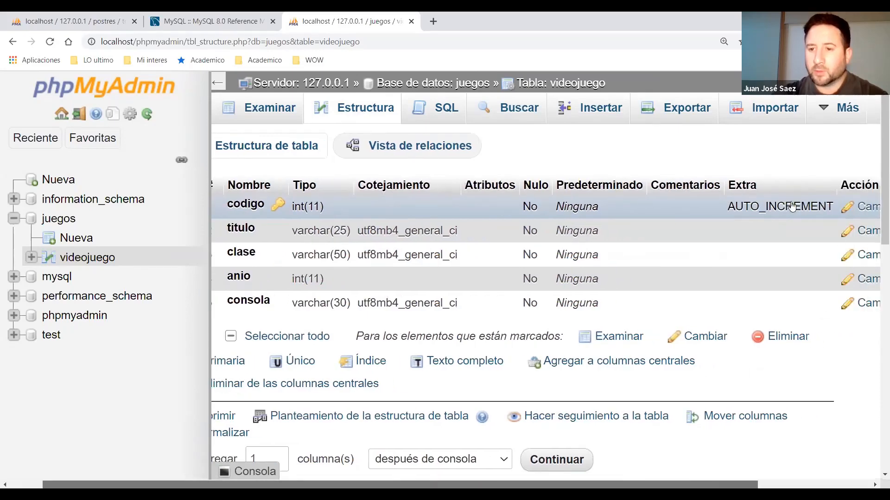
{"action": "scroll", "coordinate": [813, 315], "scroll_direction": "right", "scroll_amount": 1}
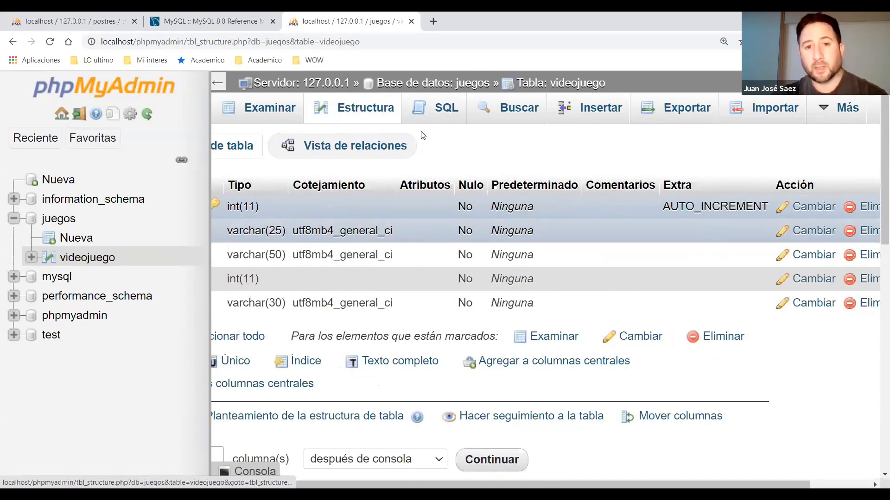
{"action": "scroll", "coordinate": [420, 129], "scroll_direction": "right", "scroll_amount": 1}
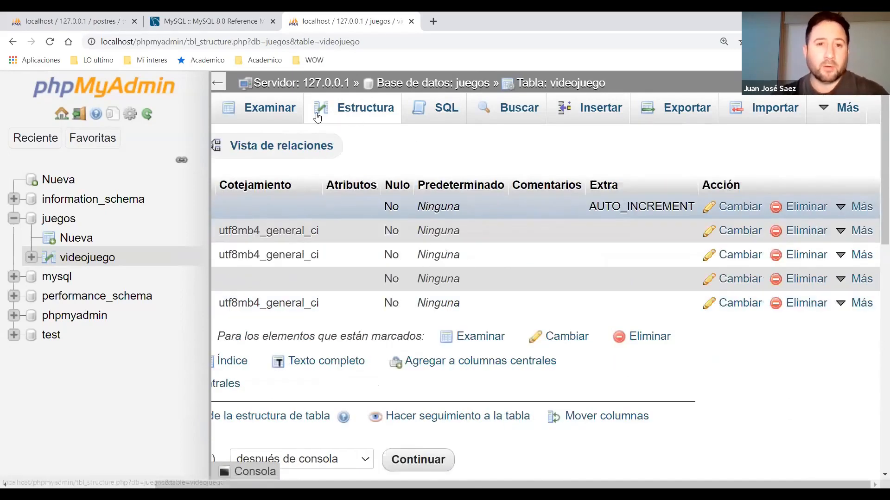